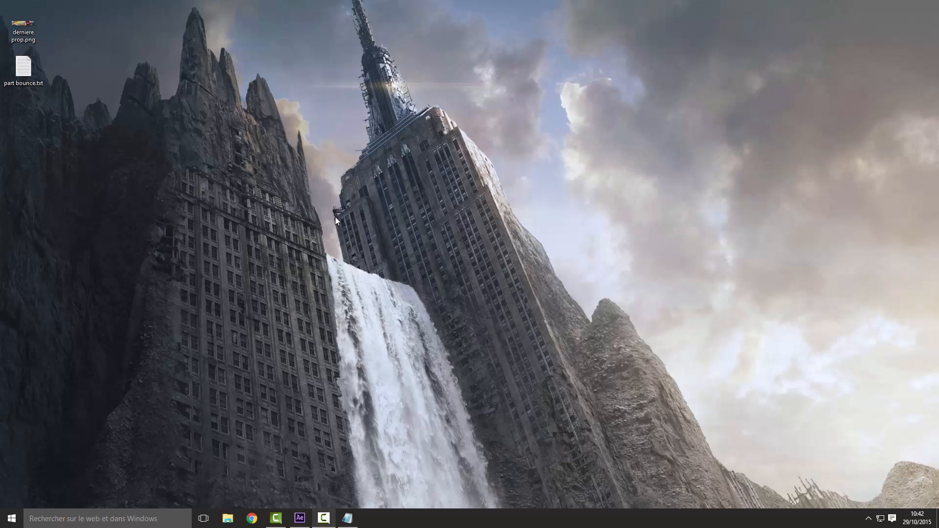
pyautogui.moveTo(335, 216); pyautogui.dragTo(414, 245)
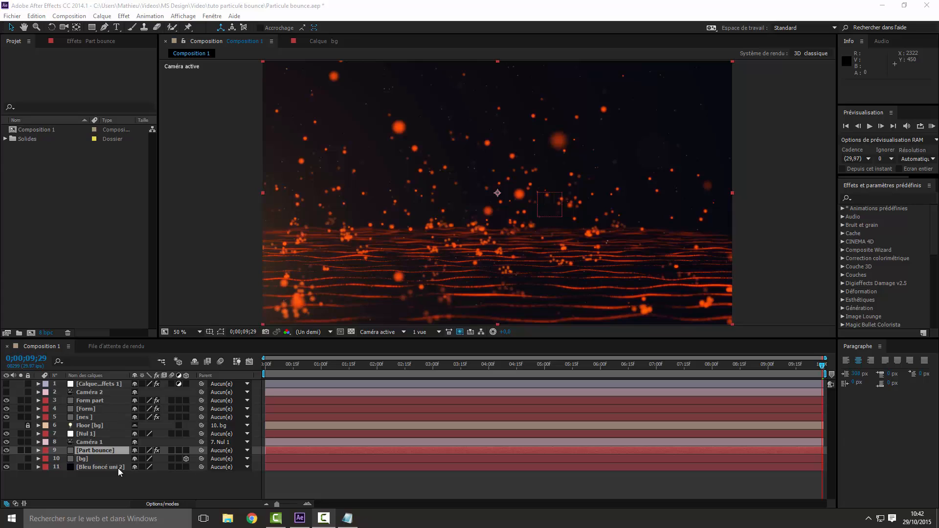
# - Scrub through Composition 1 to preview the finished bouncing-particle animation
pyautogui.moveTo(94, 475)
pyautogui.mouseDown()
pyautogui.moveTo(117, 388)
pyautogui.moveTo(111, 479)
pyautogui.mouseUp()
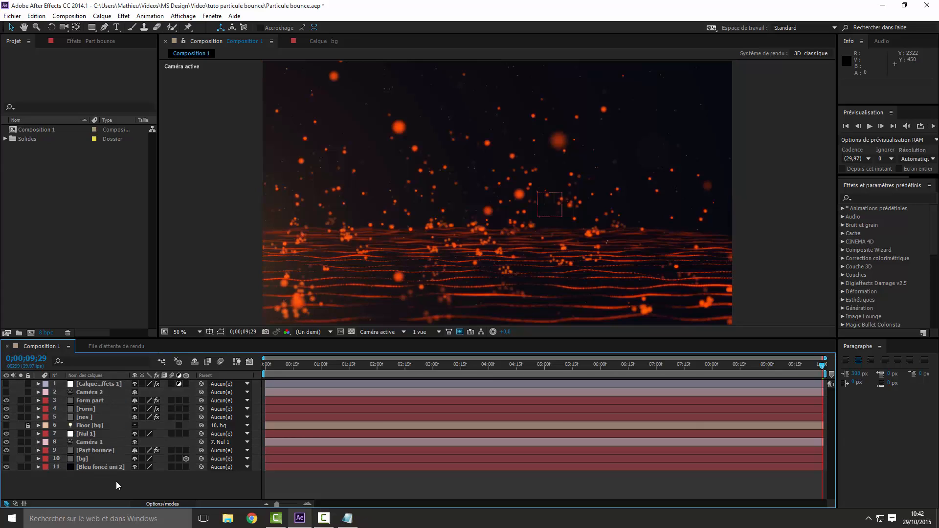
pyautogui.click(270, 365)
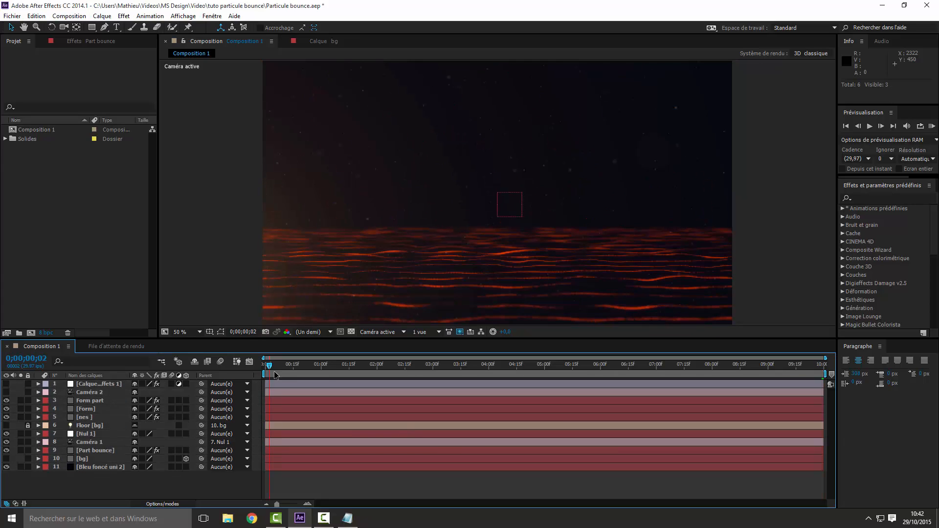
pyautogui.moveTo(273, 371); pyautogui.dragTo(447, 371)
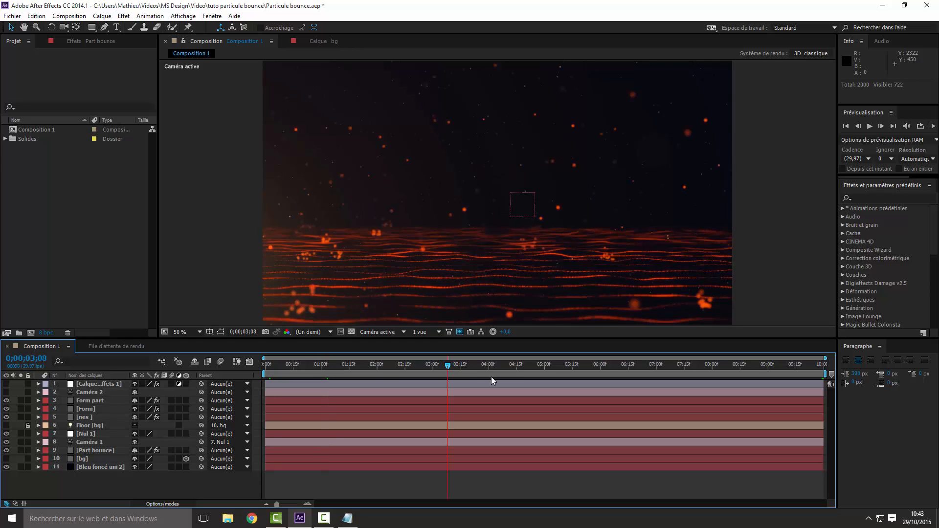
pyautogui.click(505, 376)
# - Create a new 10-second composition with the HDTV 1080 29,97 preset and a black background
pyautogui.click(74, 231)
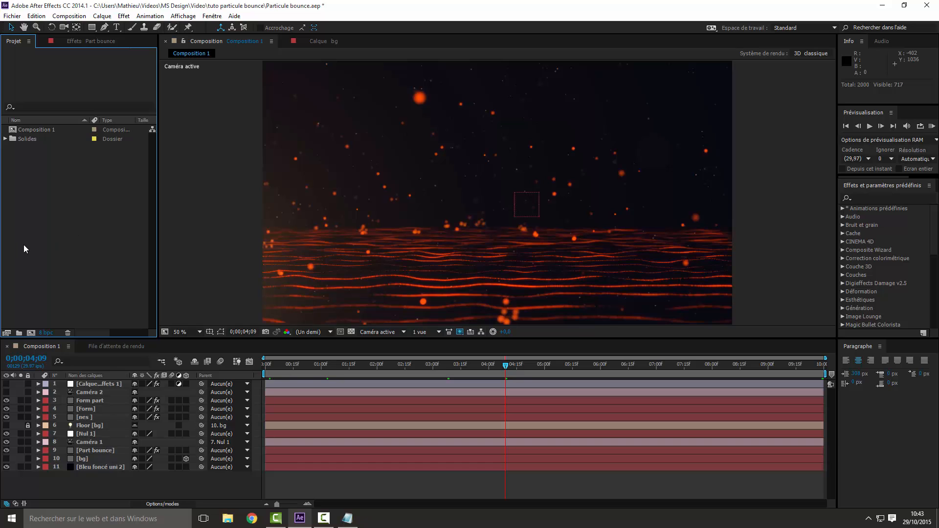
pyautogui.rightClick(58, 201)
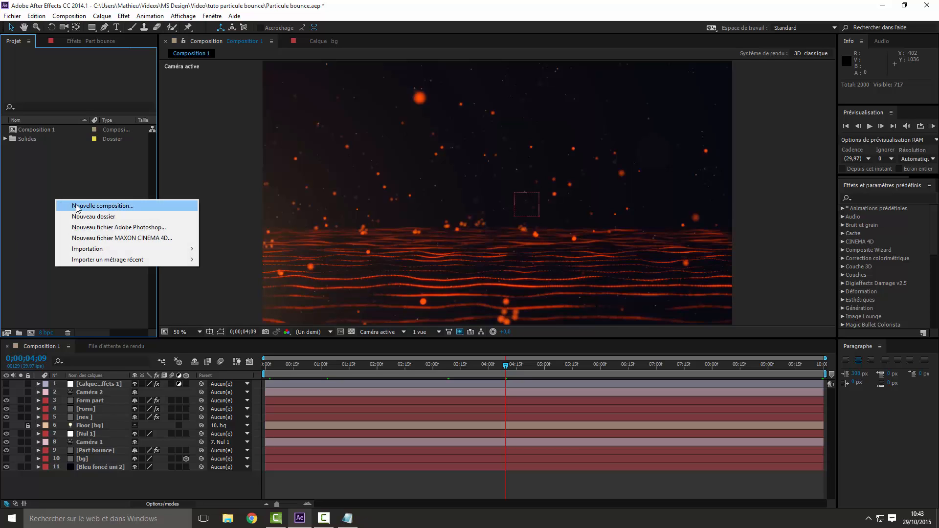
pyautogui.click(93, 208)
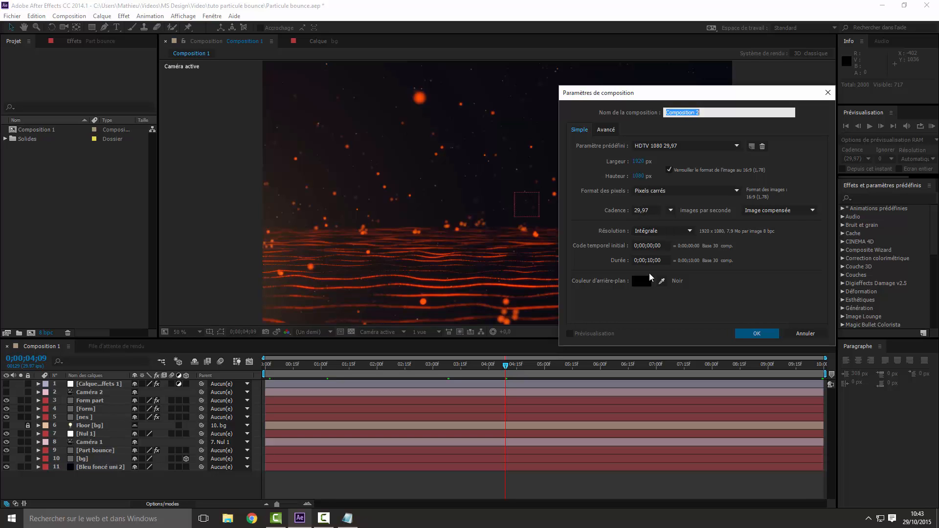
pyautogui.click(752, 334)
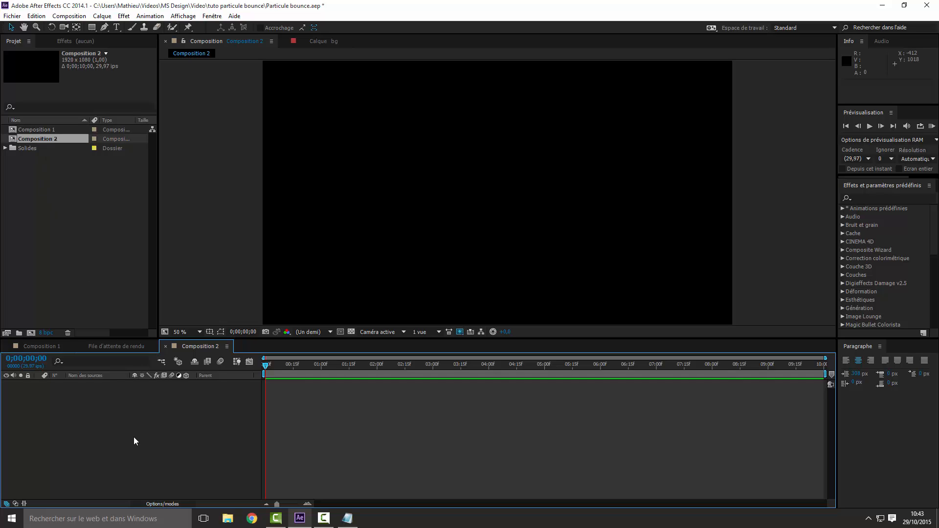
# - Add a two-node camera with the 35 mm preset to the new composition
pyautogui.rightClick(122, 417)
pyautogui.moveTo(193, 314)
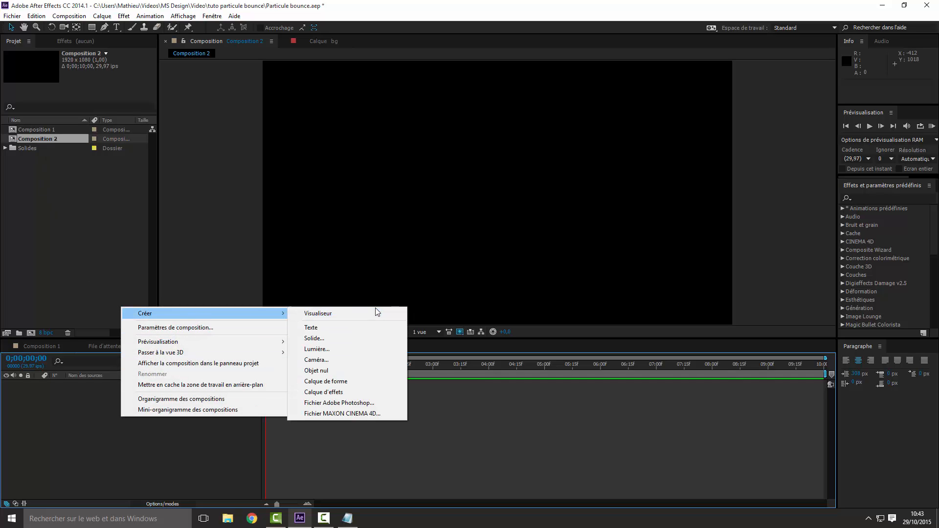
pyautogui.click(318, 360)
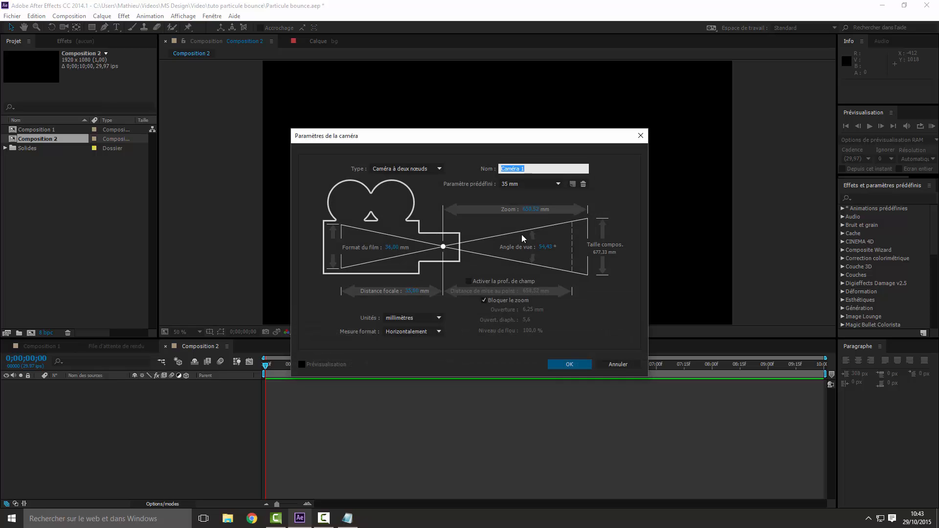
pyautogui.click(568, 367)
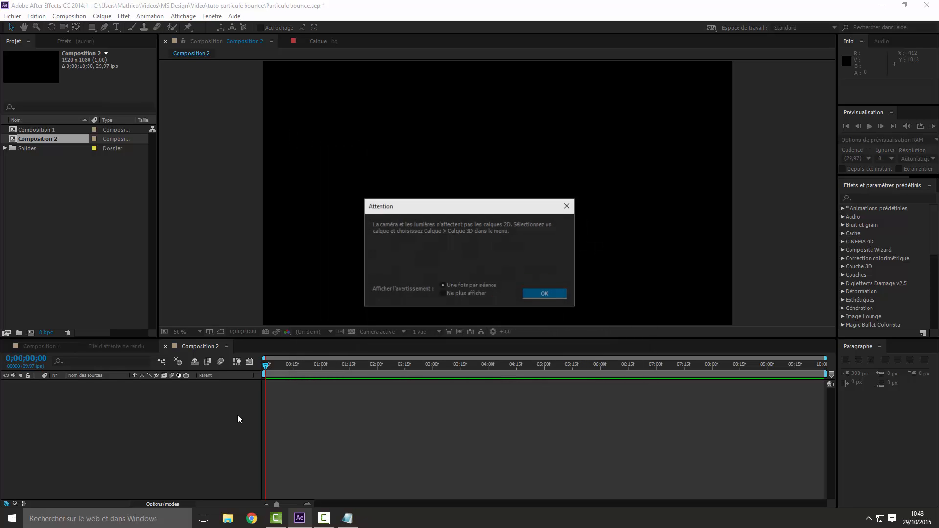
pyautogui.click(549, 295)
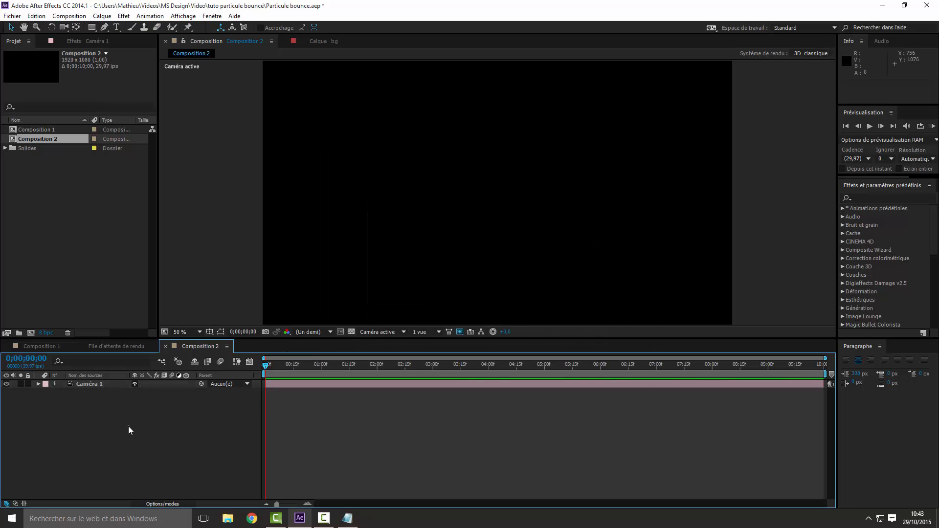
# - Create a composition-sized solid named BG with the dark grey color 343434
pyautogui.rightClick(106, 411)
pyautogui.moveTo(210, 310)
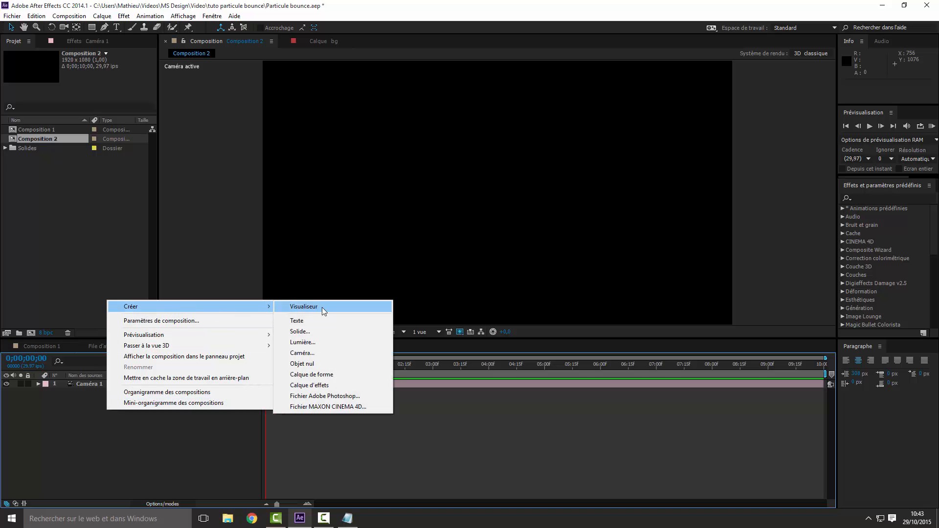
pyautogui.click(314, 331)
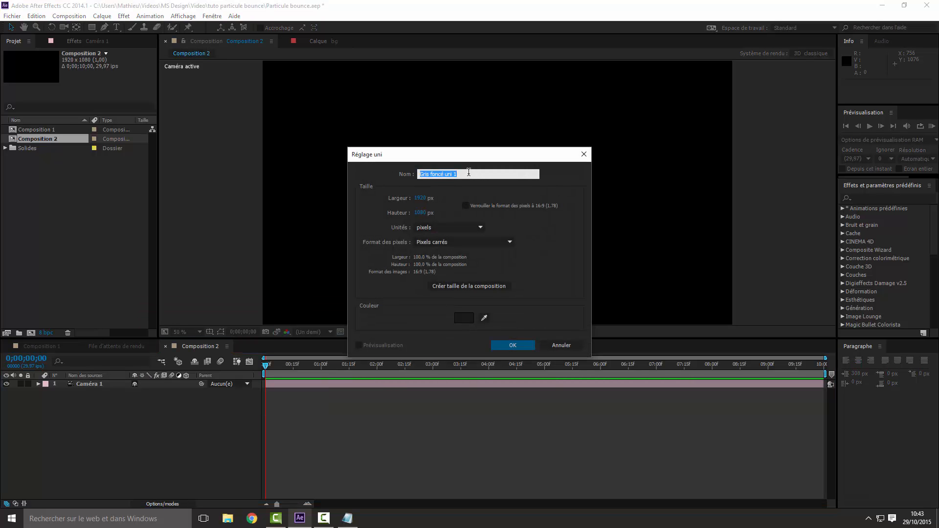
pyautogui.write('BG')
pyautogui.click(462, 318)
pyautogui.moveTo(391, 266); pyautogui.dragTo(334, 297)
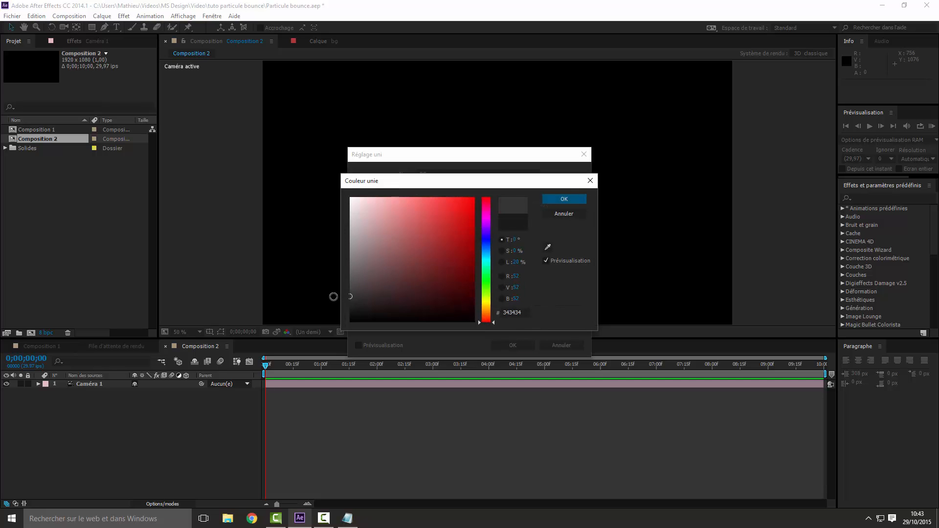
pyautogui.click(564, 198)
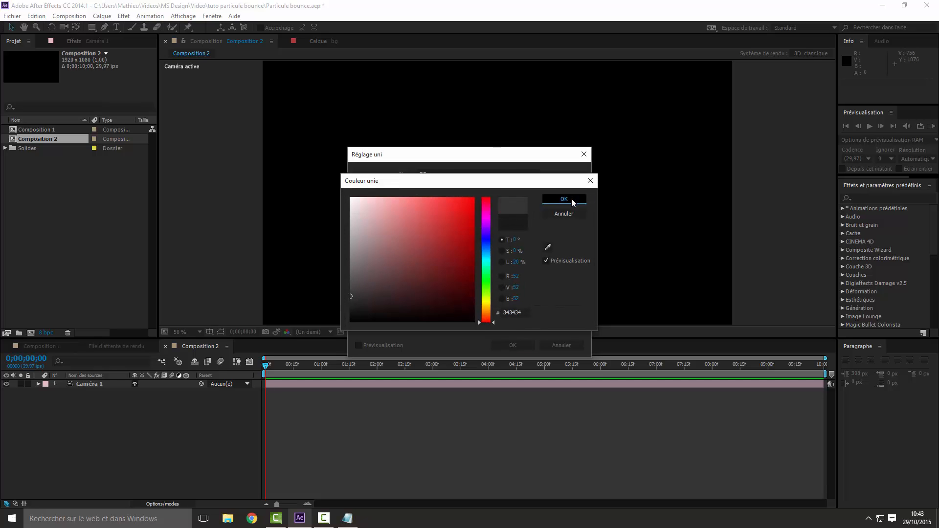
pyautogui.click(515, 342)
pyautogui.click(138, 421)
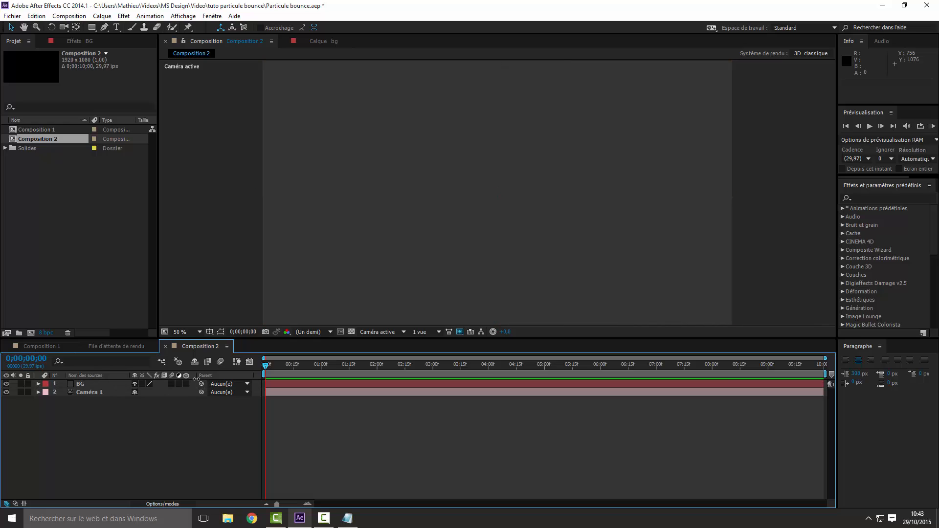
# - Make the BG layer 3D and set its X rotation to 90°
pyautogui.click(185, 384)
pyautogui.click(38, 384)
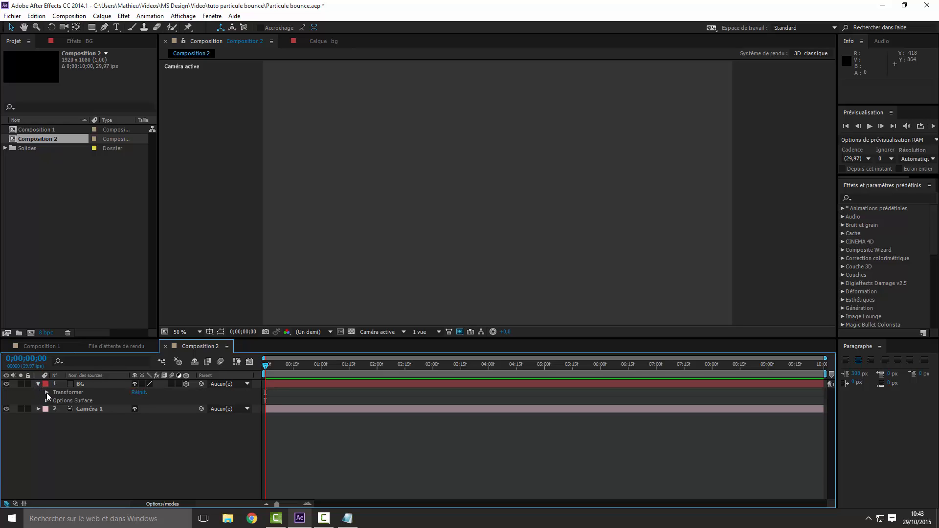
pyautogui.click(47, 393)
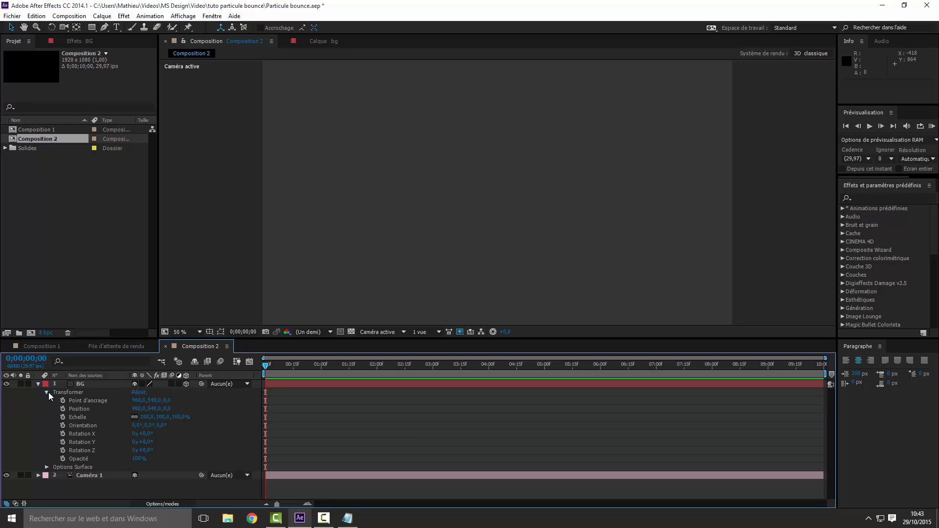
pyautogui.click(149, 434)
pyautogui.write('90')
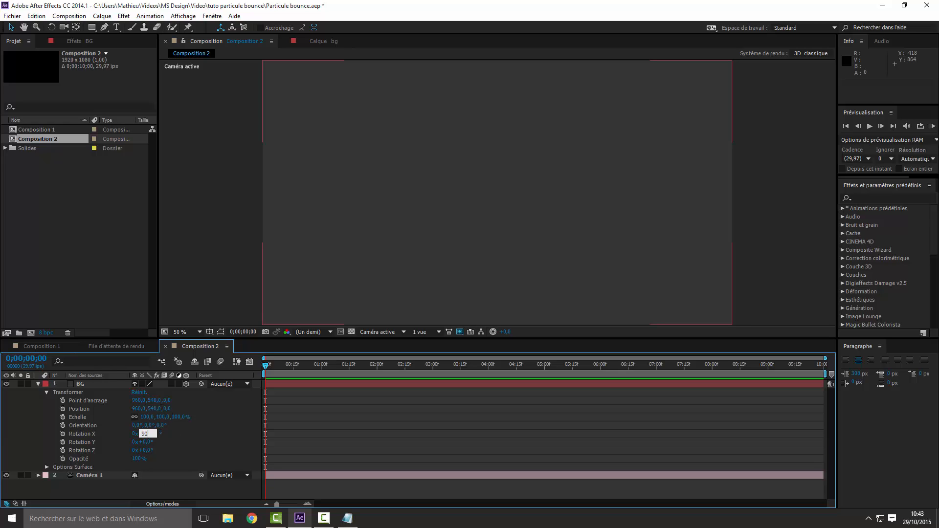
pyautogui.press('Return')
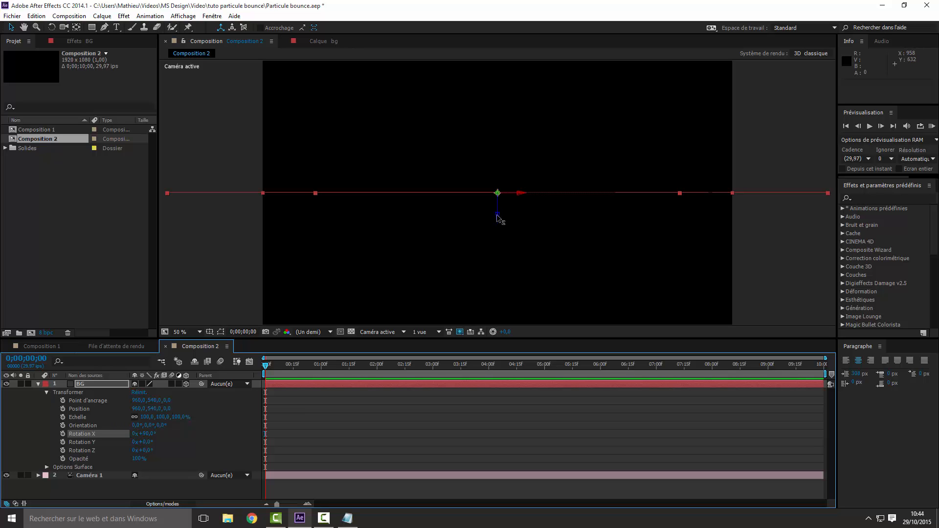
# - Lower the BG plane to a Y position of about 902 to form a floor, and collapse the layer's properties
pyautogui.moveTo(497, 218); pyautogui.dragTo(498, 305)
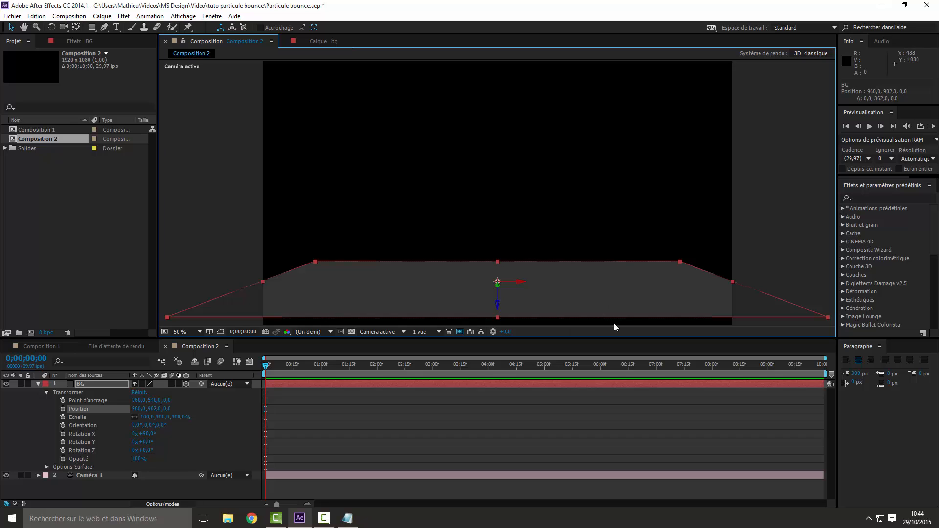
pyautogui.click(38, 383)
pyautogui.click(99, 422)
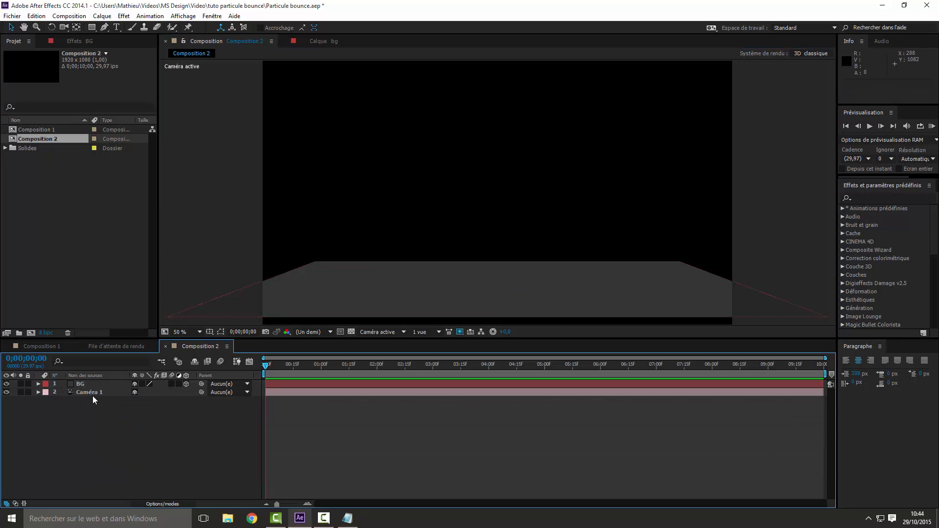
# - Create a composition-sized solid named Particular above the BG layer
pyautogui.rightClick(93, 415)
pyautogui.moveTo(178, 315)
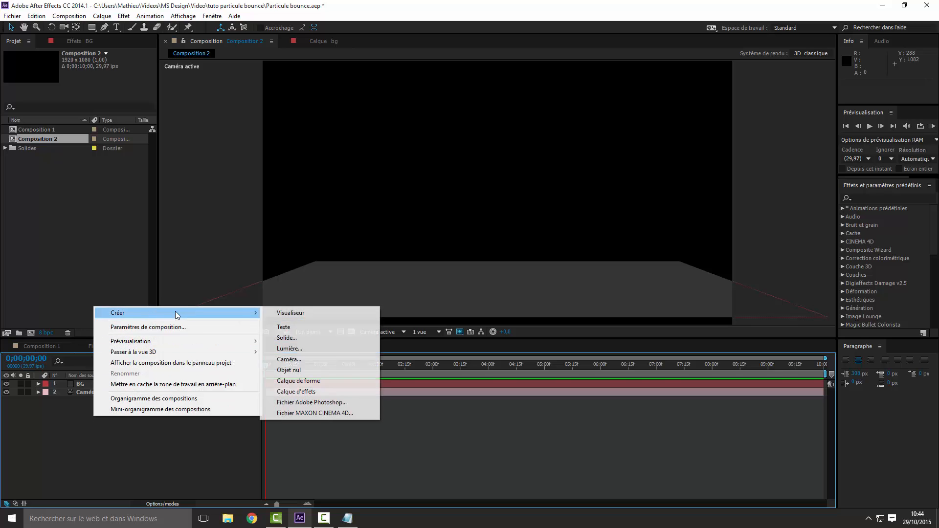
pyautogui.click(288, 338)
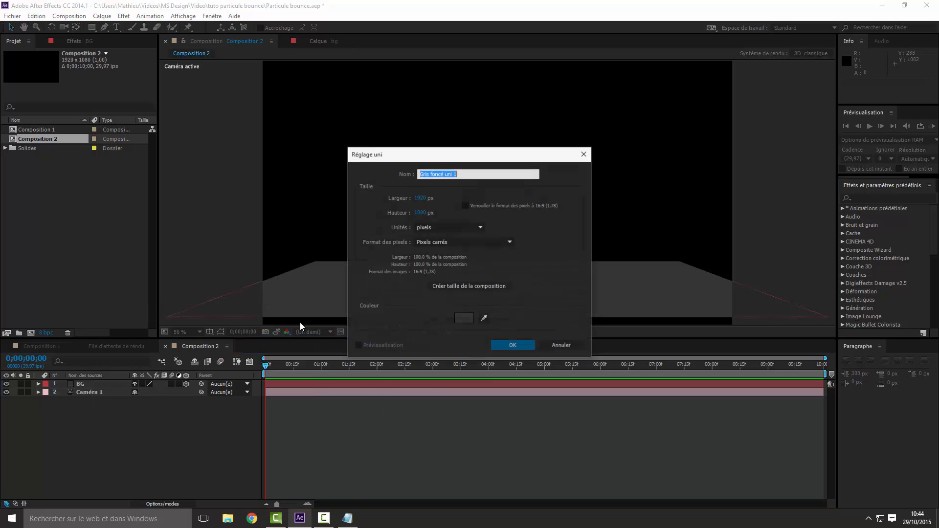
pyautogui.press('BackSpace')
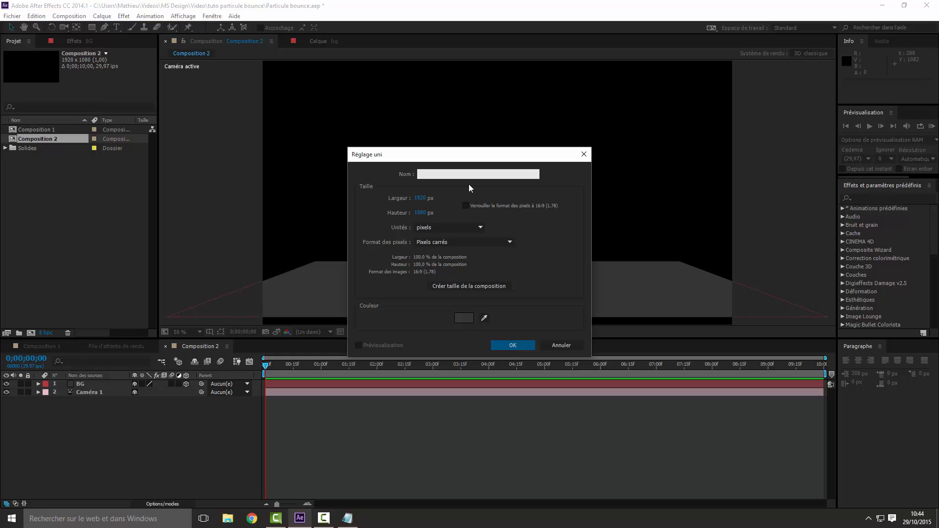
pyautogui.write('B')
pyautogui.write('articular')
pyautogui.click(518, 341)
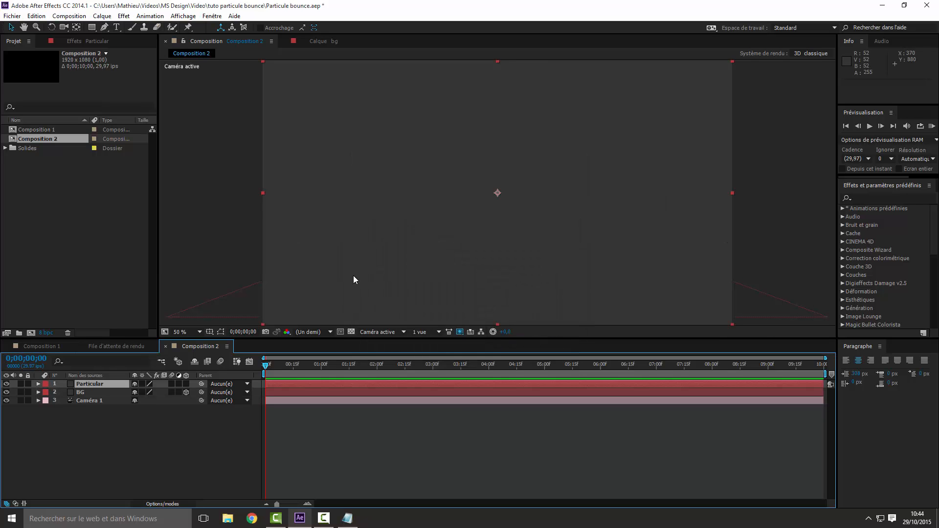
# - Apply the Trapcode Particular effect to the Particular layer, preview its emission and return to the first frame
pyautogui.click(862, 197)
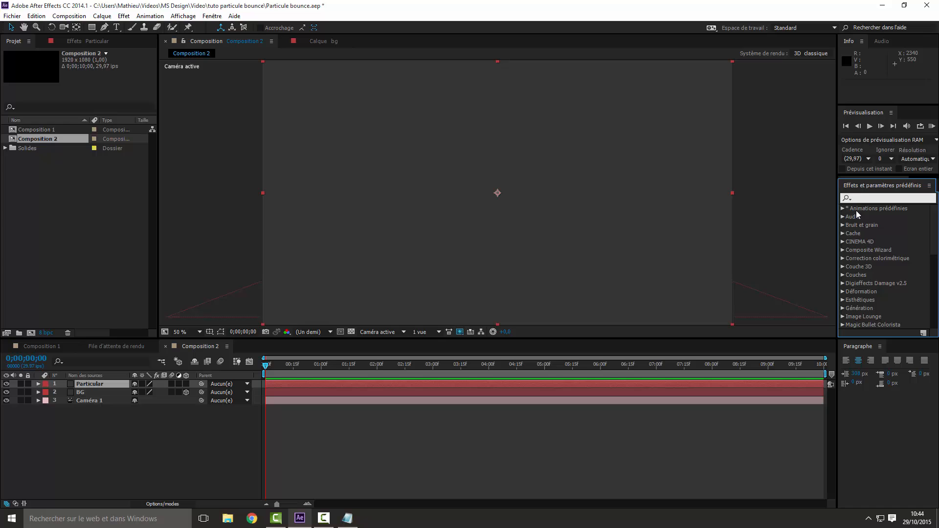
pyautogui.write('parti')
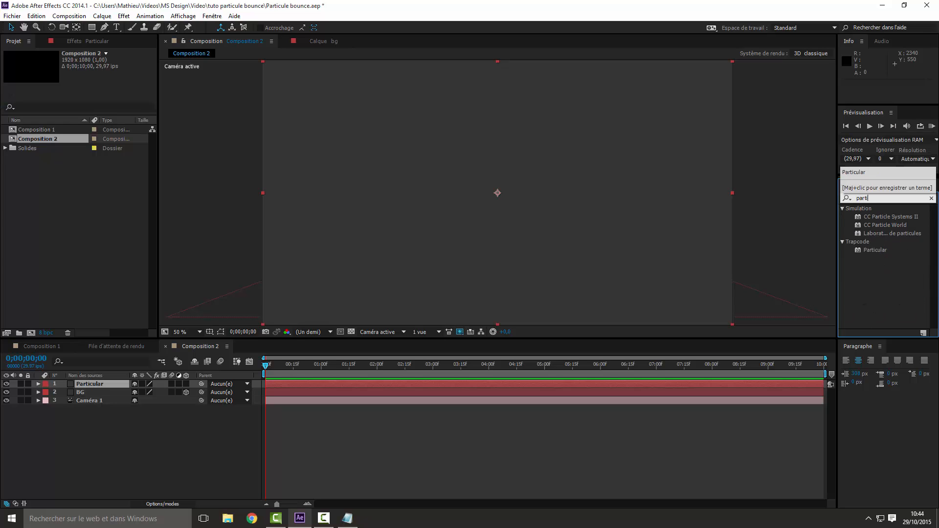
pyautogui.write('cular')
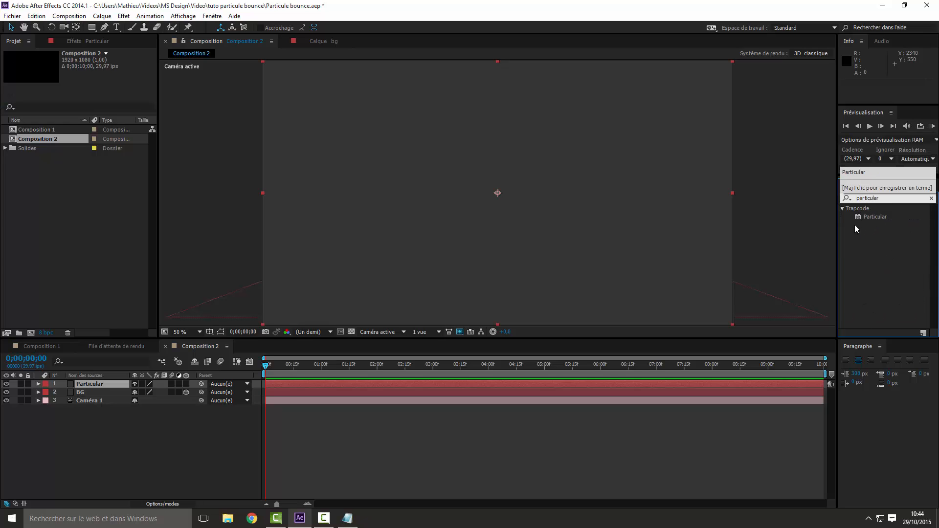
pyautogui.click(123, 16)
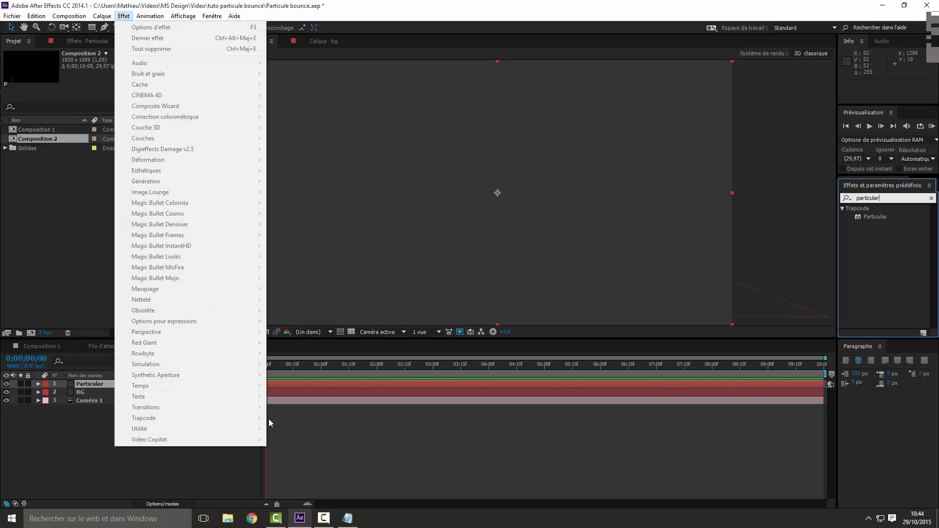
pyautogui.moveTo(881, 216); pyautogui.dragTo(102, 384)
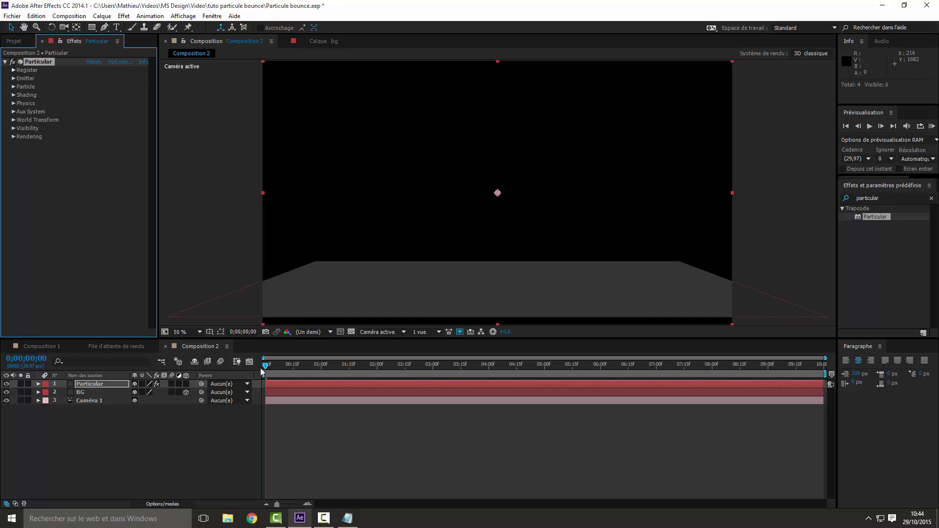
pyautogui.moveTo(265, 366); pyautogui.dragTo(418, 389)
pyautogui.press('Home')
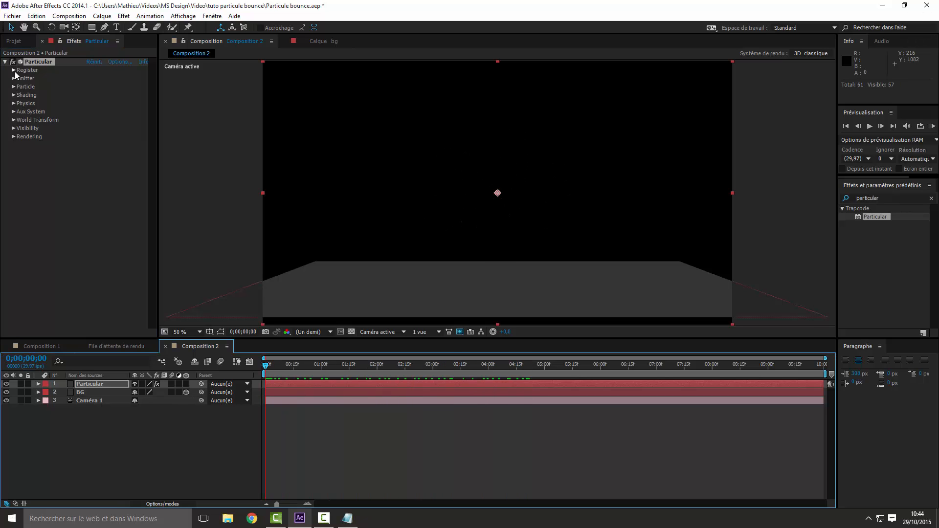
# - Set the emitter's Particles/sec to 70 and scrub to about 0;00;02;15 to preview the particles
pyautogui.click(13, 78)
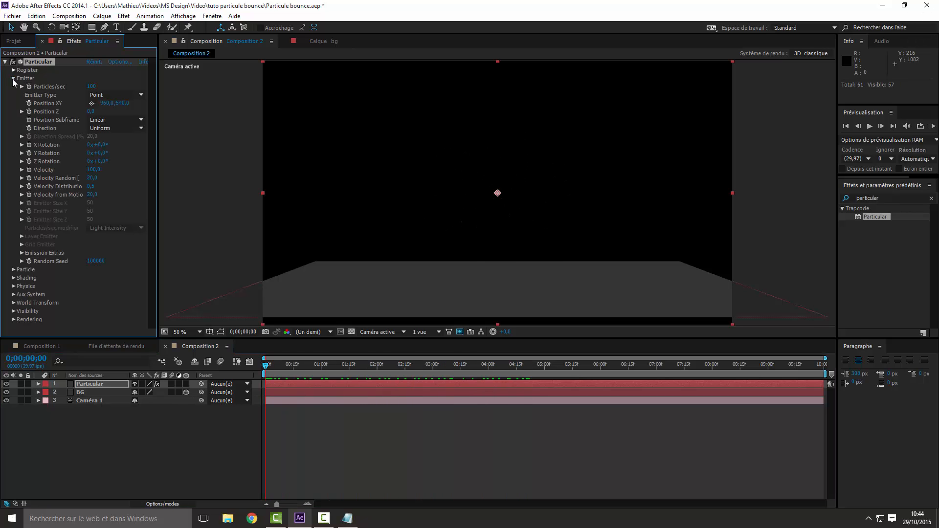
pyautogui.click(92, 86)
pyautogui.write('70')
pyautogui.press('Return')
pyautogui.moveTo(267, 370); pyautogui.dragTo(404, 375)
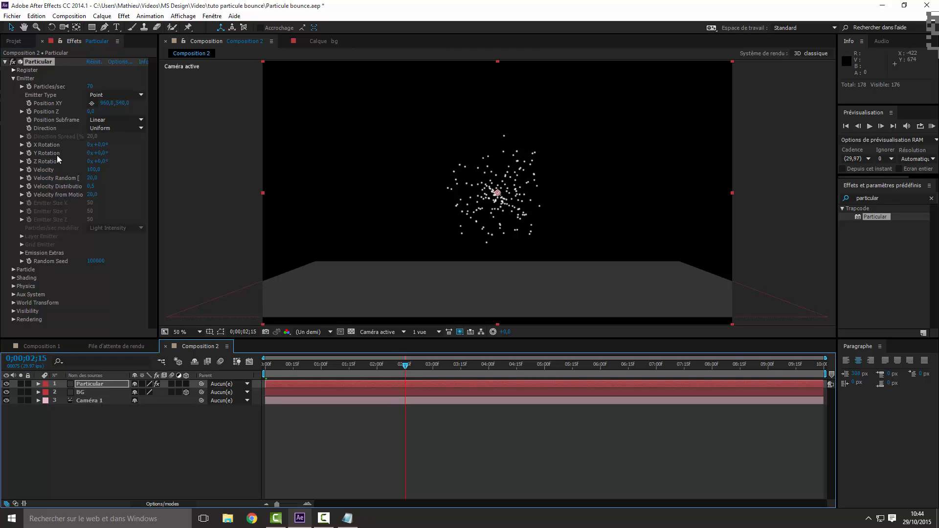
# - Set the emitter type to Box and scrub to about 0;00;03;28 to preview the particles
pyautogui.click(119, 93)
pyautogui.click(116, 119)
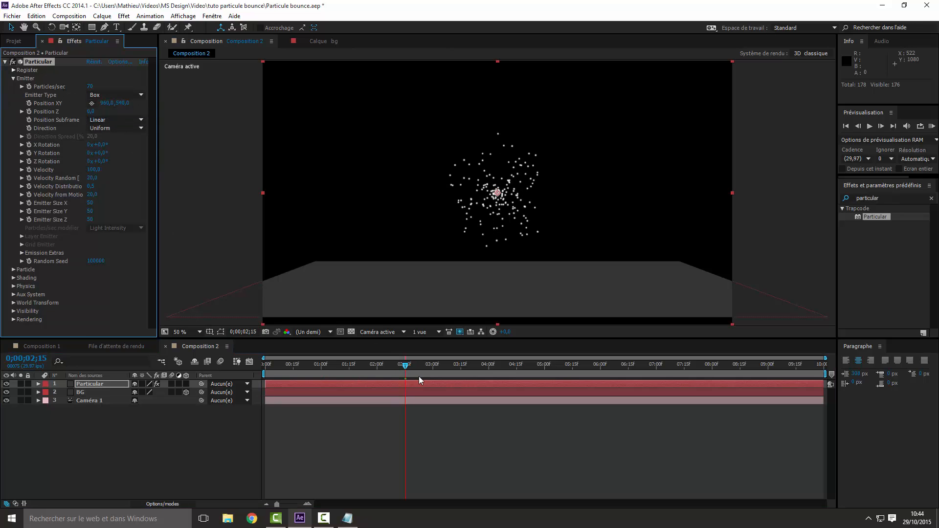
pyautogui.moveTo(408, 365); pyautogui.dragTo(488, 375)
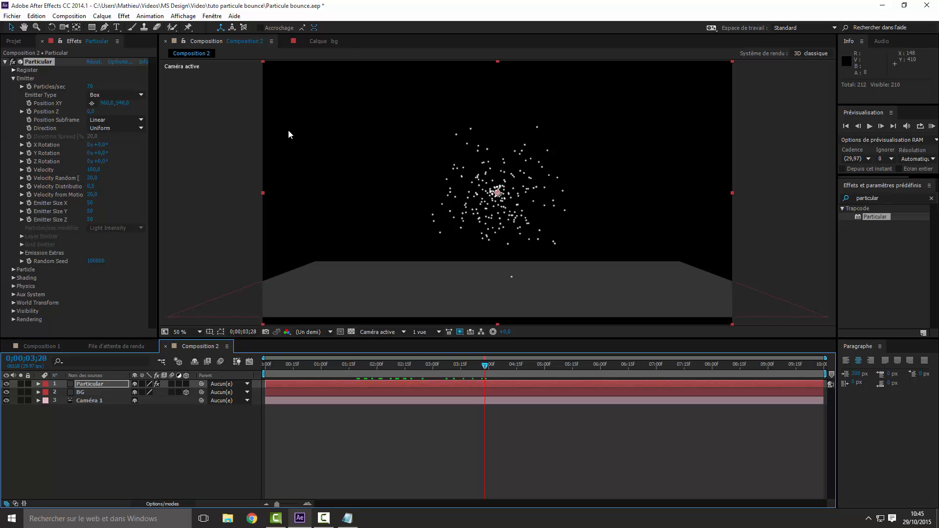
# - Set the emitter's direction to Directional and scrub to about 0;00;03;09 to preview the emission
pyautogui.click(100, 144)
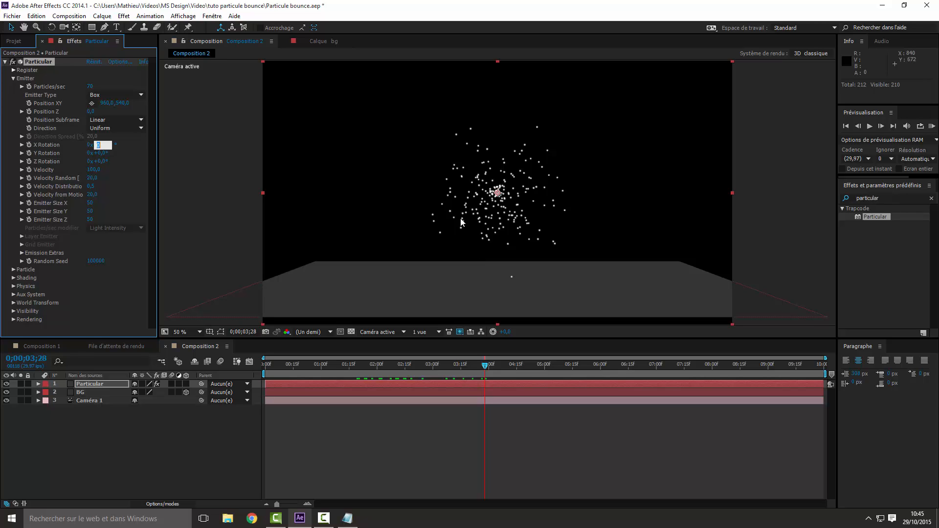
pyautogui.click(109, 129)
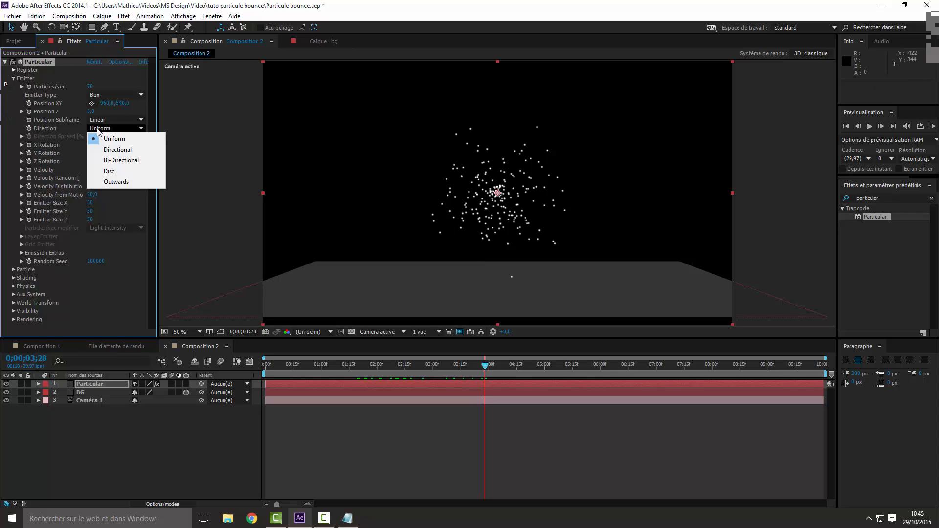
pyautogui.click(121, 150)
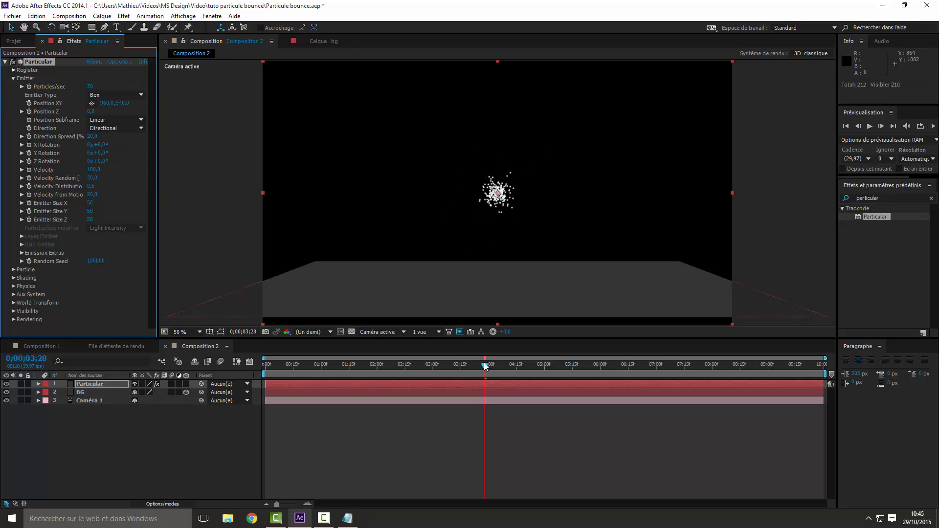
pyautogui.click(424, 364)
pyautogui.moveTo(410, 367); pyautogui.dragTo(450, 377)
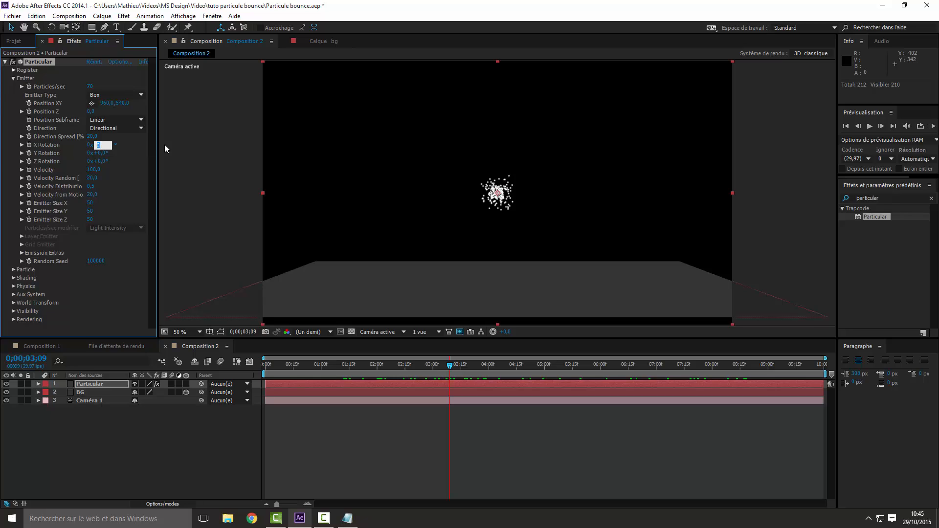
# - Set the emitter's X Rotation to -90° and scrub the timeline, ending at 0;00;01;00
pyautogui.press('BackSpace')
pyautogui.write('-90')
pyautogui.press('Return')
pyautogui.moveTo(450, 366); pyautogui.dragTo(698, 397)
pyautogui.moveTo(565, 403); pyautogui.dragTo(321, 409)
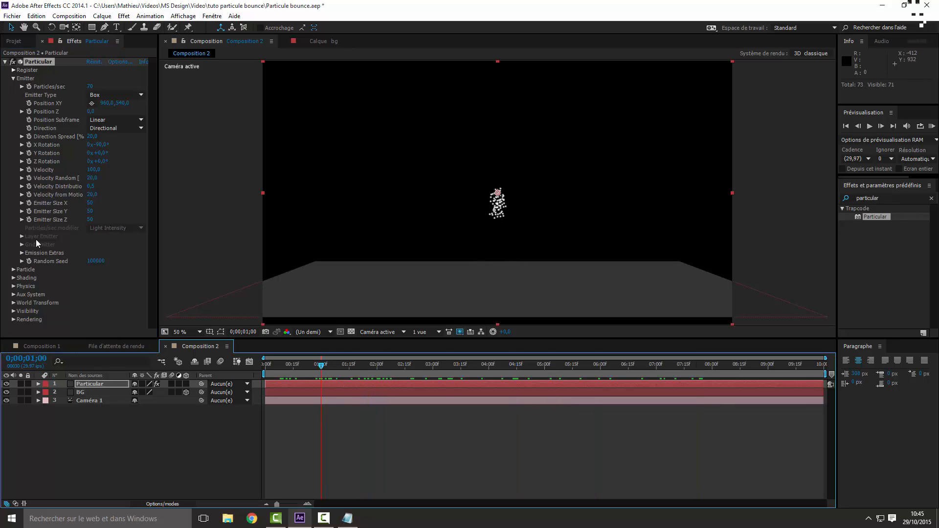
# - Widen the emitter by raising Emitter Size X to about 1100
pyautogui.click(91, 203)
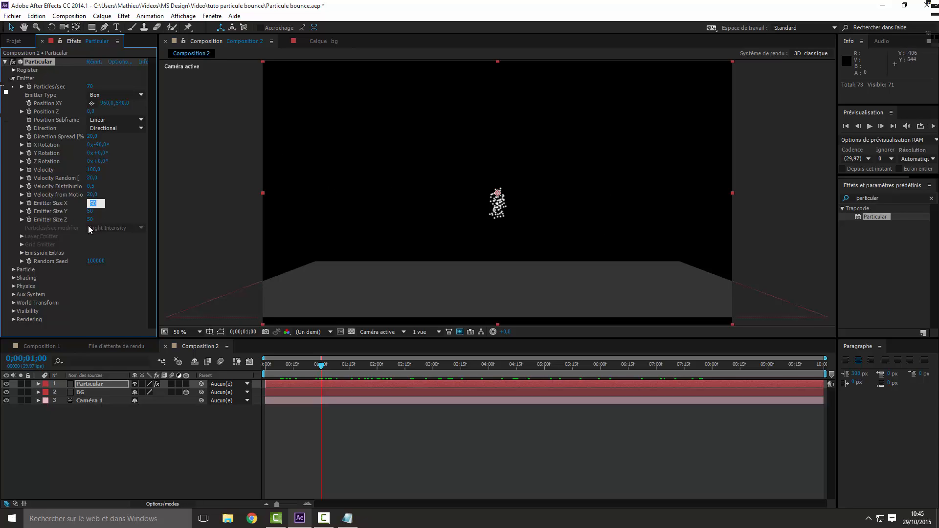
pyautogui.write('75')
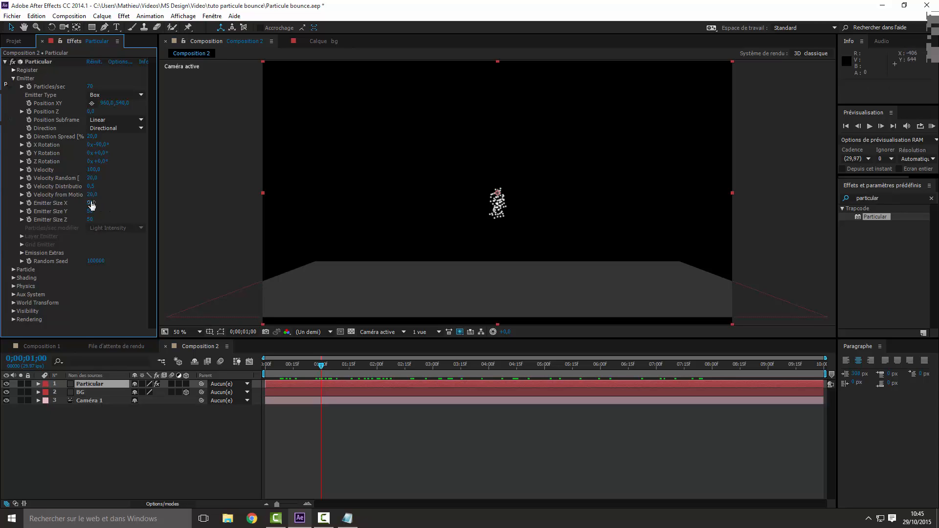
pyautogui.press('Return')
pyautogui.moveTo(126, 207); pyautogui.dragTo(641, 236)
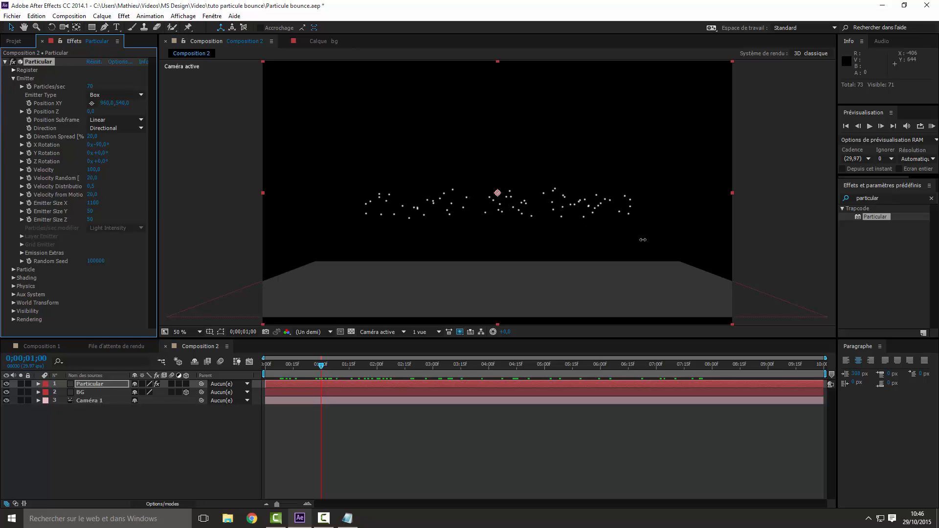
# - Orbit Caméra 1 to an elevated, angled view of the floor plane, and deselect the camera layer
pyautogui.click(94, 400)
pyautogui.click(64, 27)
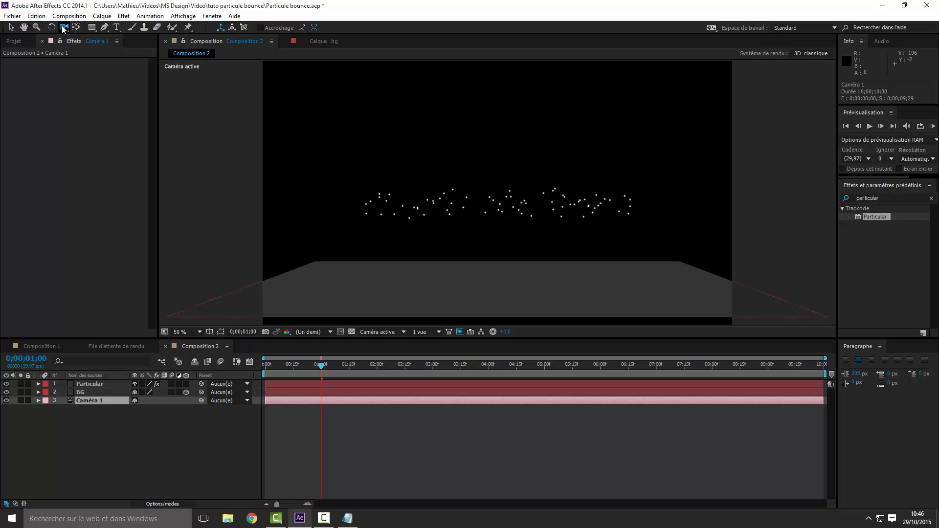
pyautogui.moveTo(491, 226); pyautogui.dragTo(534, 230)
pyautogui.click(109, 433)
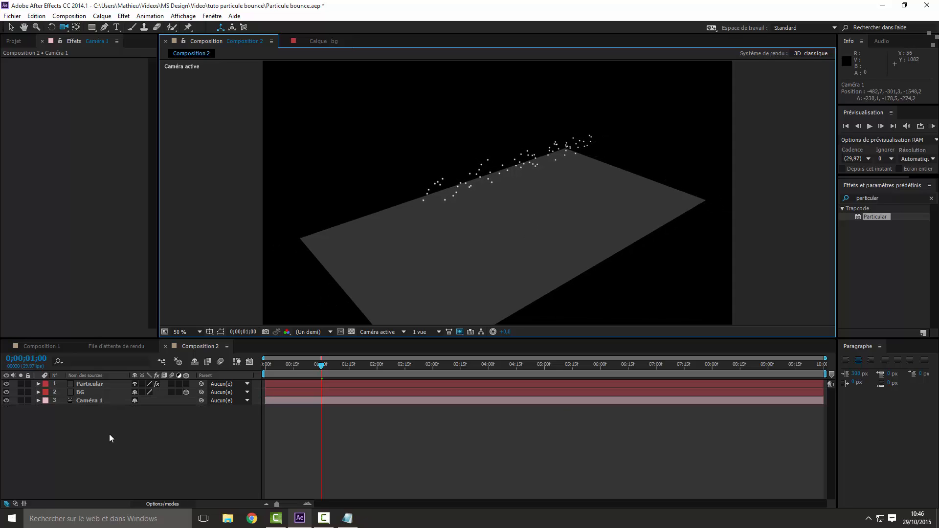
# - Enlarge the Particular emitter to cover the floor, with Emitter Size X about 2185 and larger Y and Z sizes, and collapse the Emitter settings
pyautogui.click(90, 383)
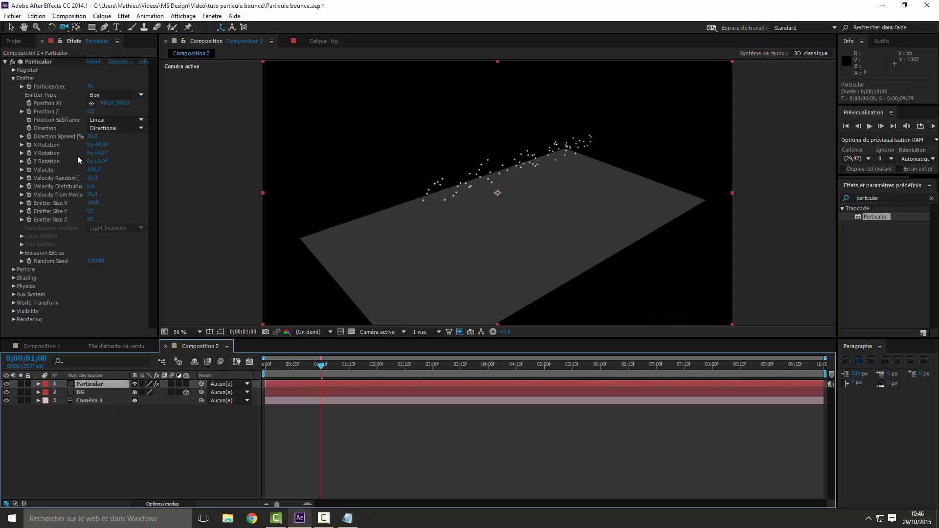
pyautogui.moveTo(96, 205); pyautogui.dragTo(612, 188)
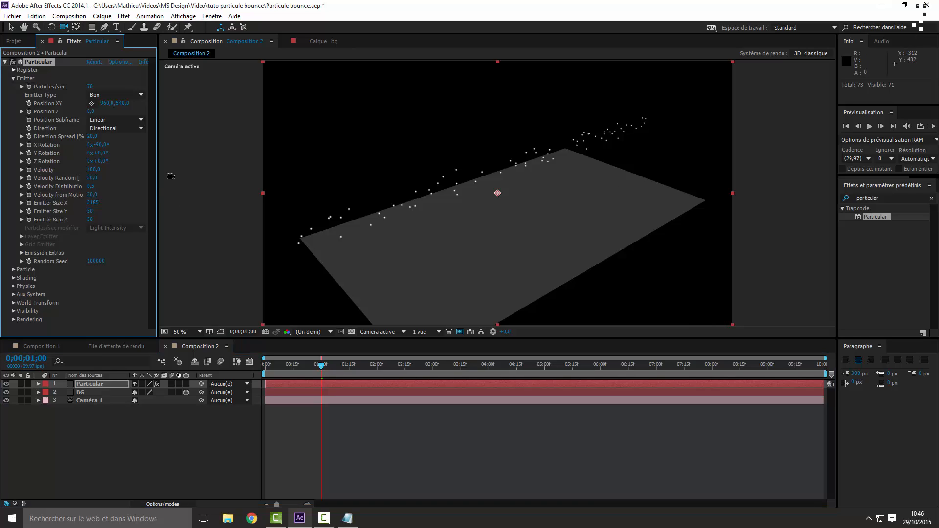
pyautogui.moveTo(91, 211); pyautogui.dragTo(803, 222)
pyautogui.moveTo(90, 218); pyautogui.dragTo(114, 219)
pyautogui.click(14, 79)
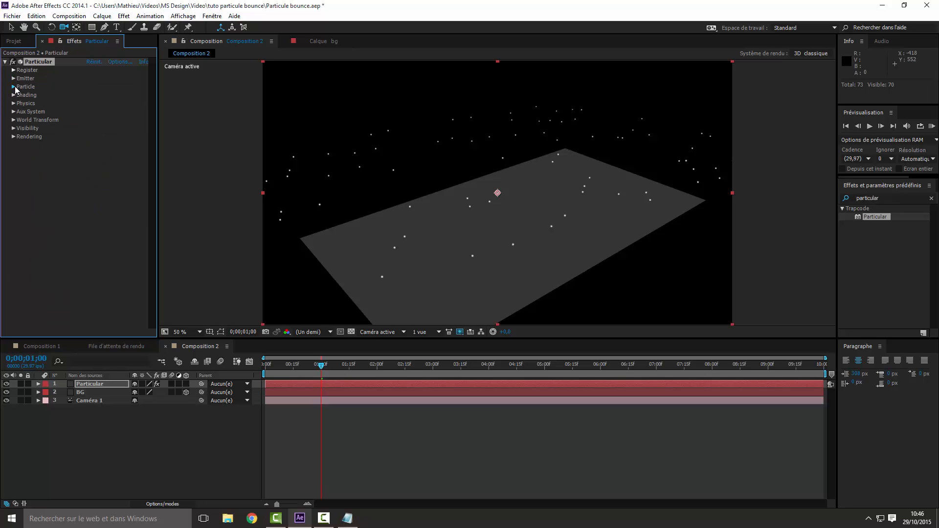
# - Preview the particles at 0;00;02;18, set their Life to 10 seconds and look over the particle types, keeping Sphere
pyautogui.click(13, 87)
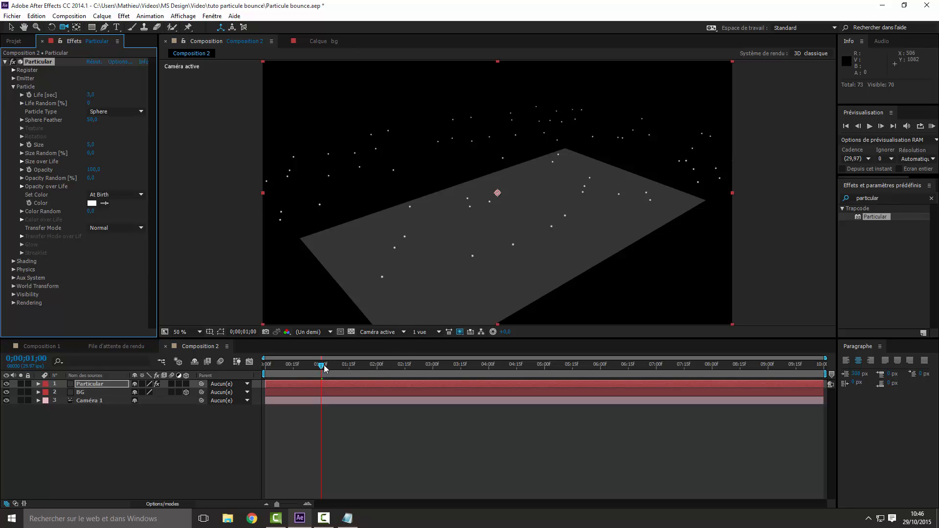
pyautogui.moveTo(323, 368); pyautogui.dragTo(411, 396)
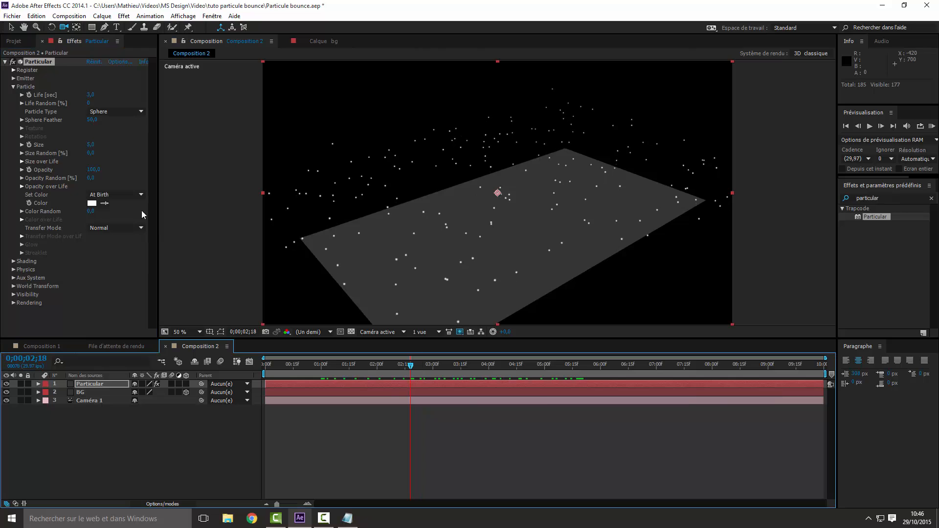
pyautogui.click(91, 94)
pyautogui.press('BackSpace')
pyautogui.write('10')
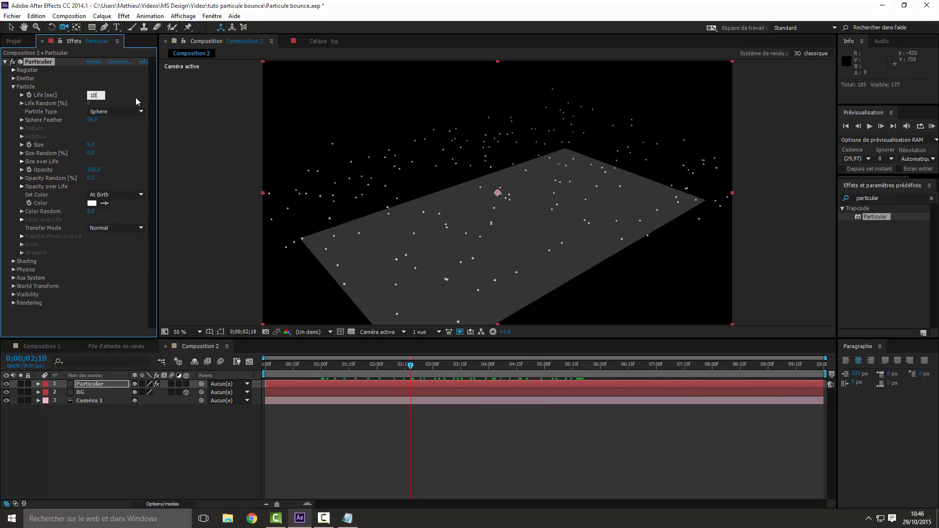
pyautogui.press('Return')
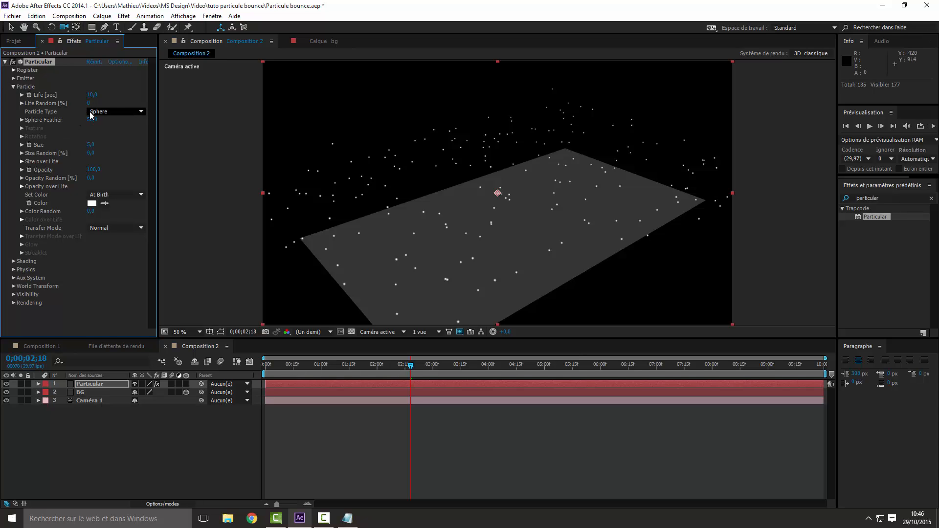
pyautogui.click(105, 113)
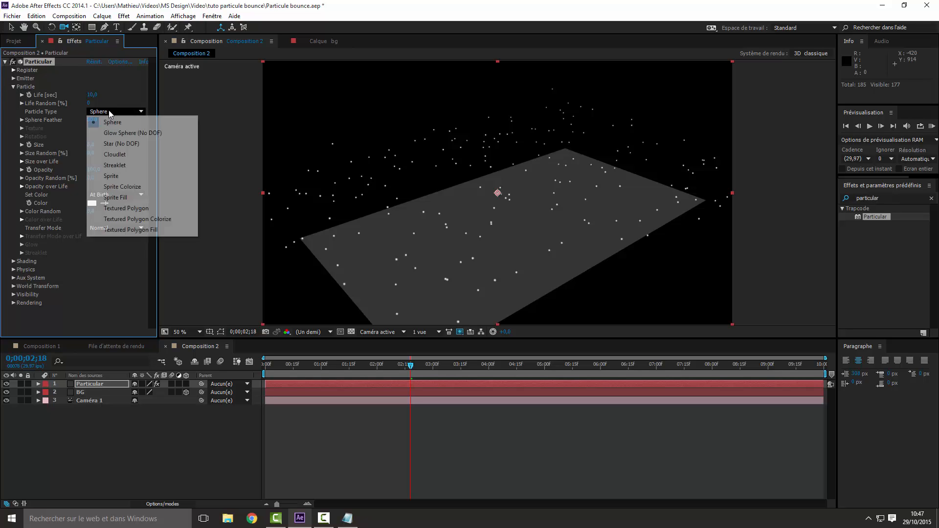
pyautogui.click(63, 332)
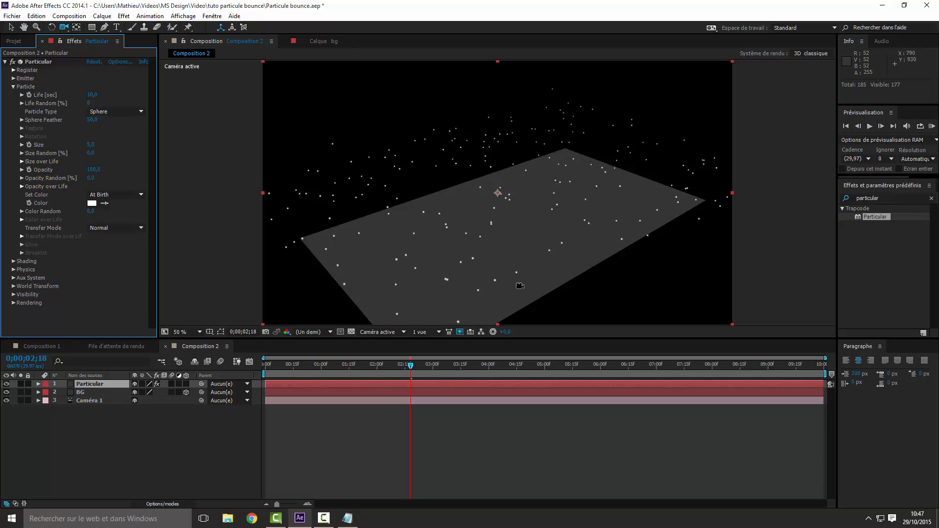
# - Search the effects for "lueur", apply Lueur diffuse to the Particular layer after Particular, and collapse its settings
pyautogui.click(881, 197)
pyautogui.doubleClick(881, 197)
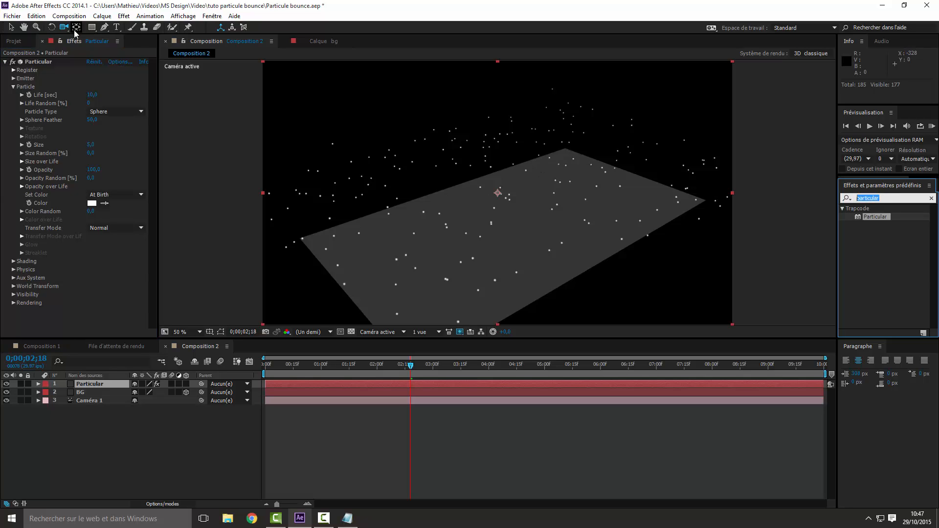
pyautogui.click(11, 27)
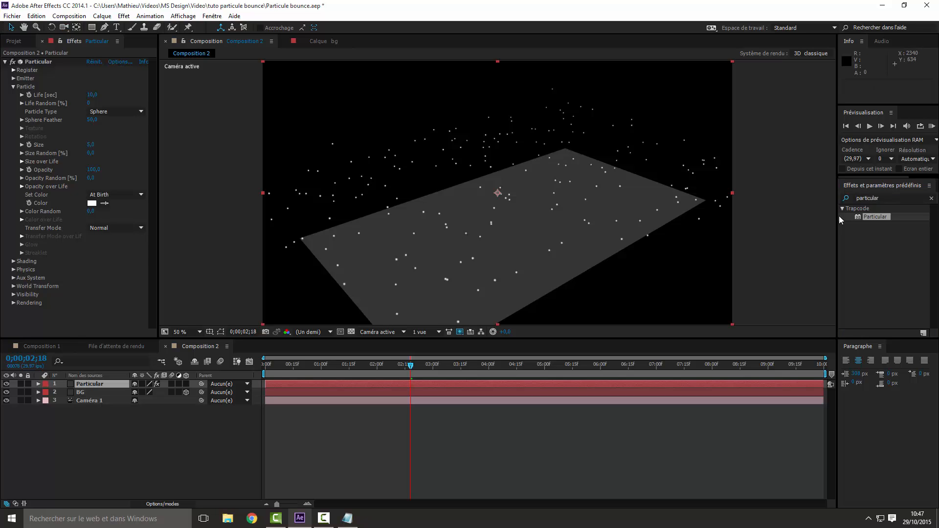
pyautogui.doubleClick(883, 198)
pyautogui.write('lueur')
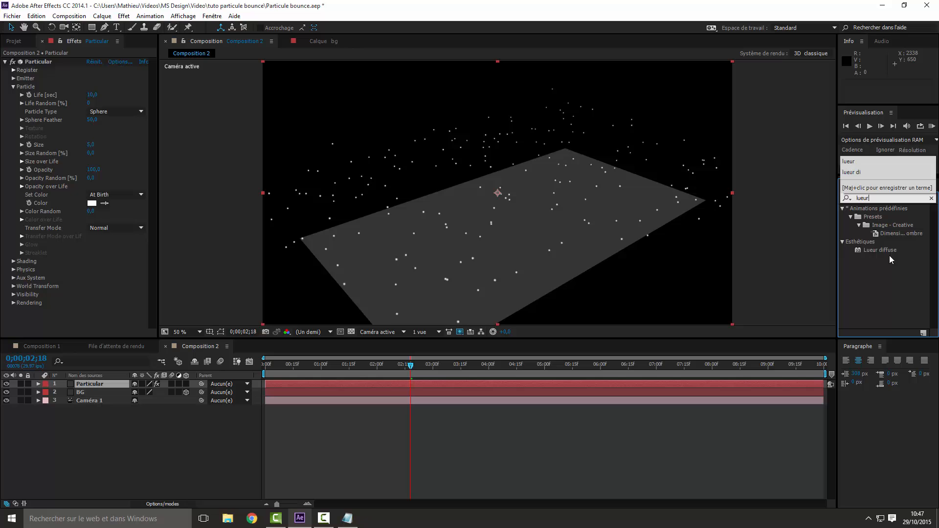
pyautogui.moveTo(885, 250); pyautogui.dragTo(52, 318)
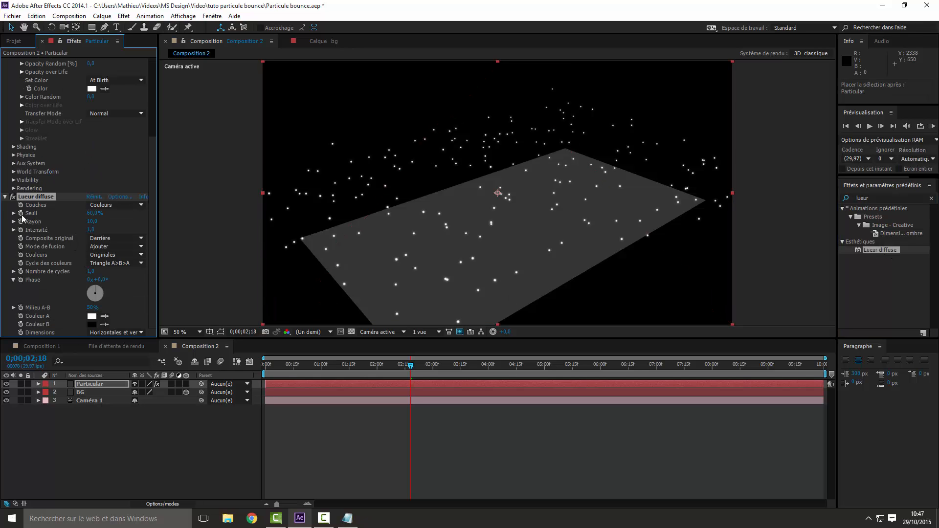
pyautogui.click(5, 196)
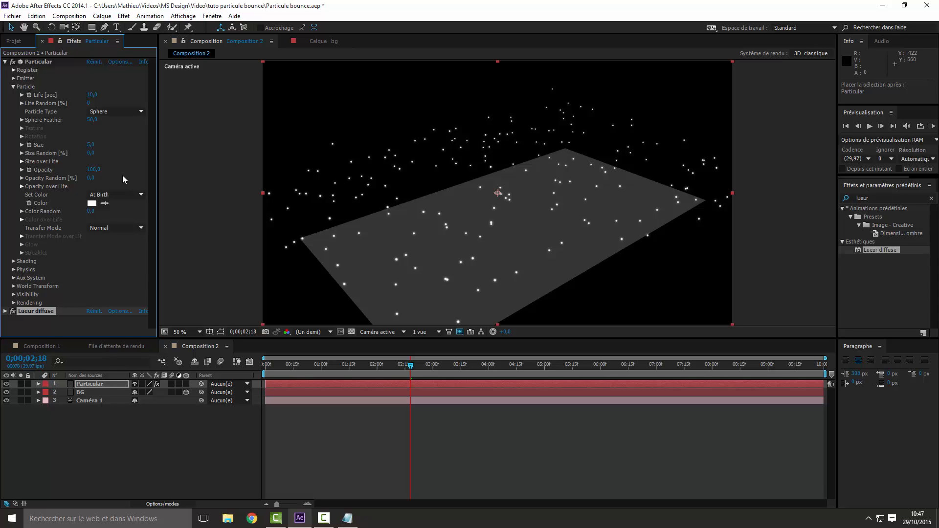
# - Set the particle Opacity to 90
pyautogui.click(93, 169)
pyautogui.write('90')
pyautogui.press('Return')
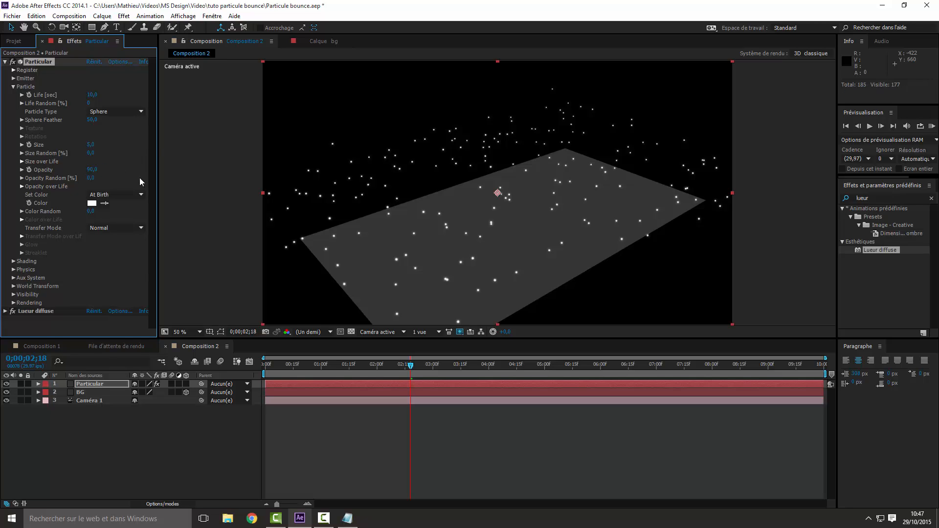
# - Apply the fade-in, fade-out trapezoid preset to the Opacity over Life graph, and scrub the timeline back to the first frame
pyautogui.click(22, 178)
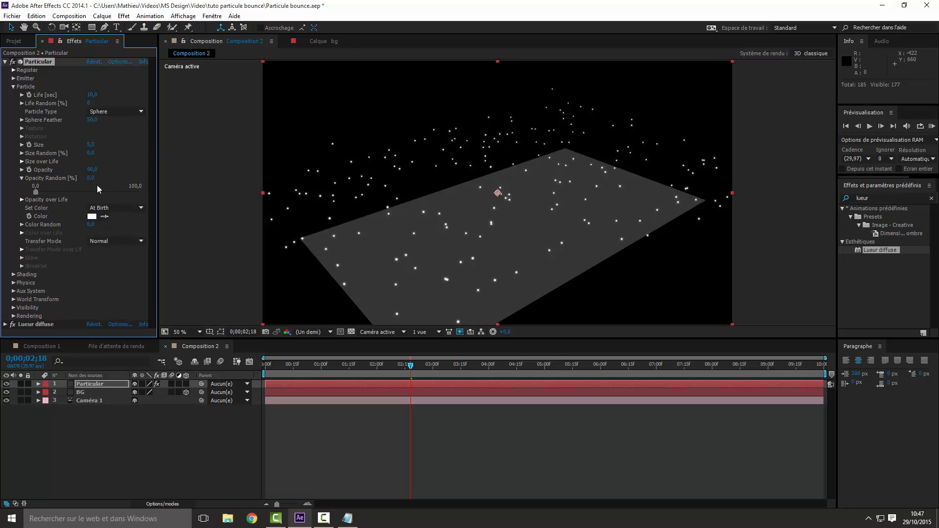
pyautogui.click(21, 178)
pyautogui.click(22, 186)
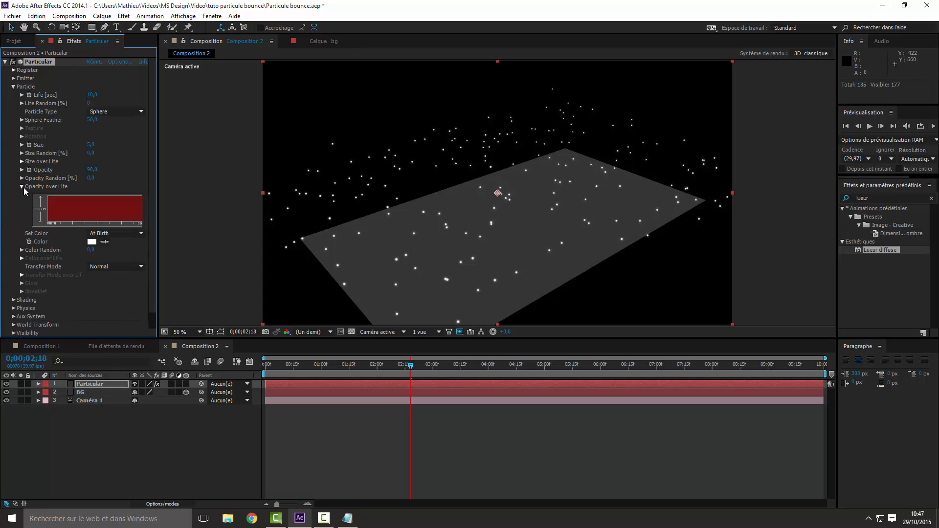
pyautogui.moveTo(162, 236); pyautogui.dragTo(209, 237)
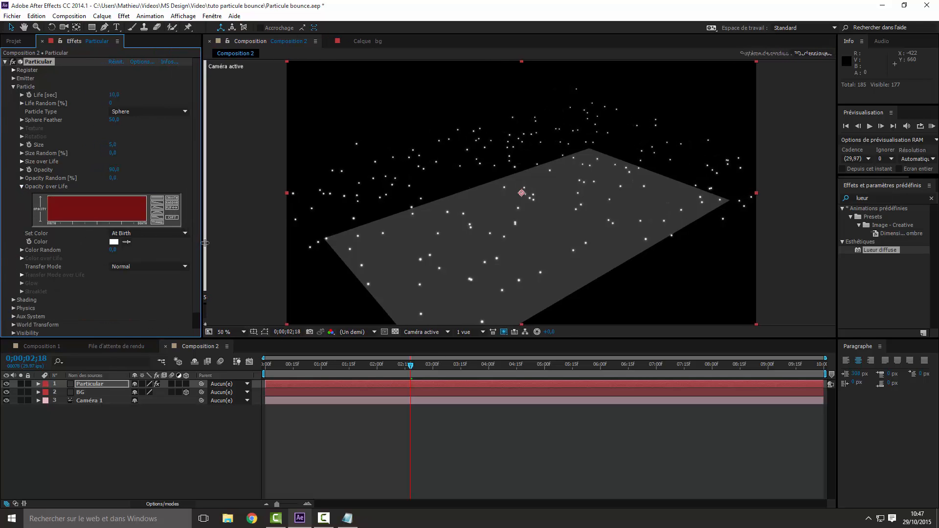
pyautogui.click(162, 213)
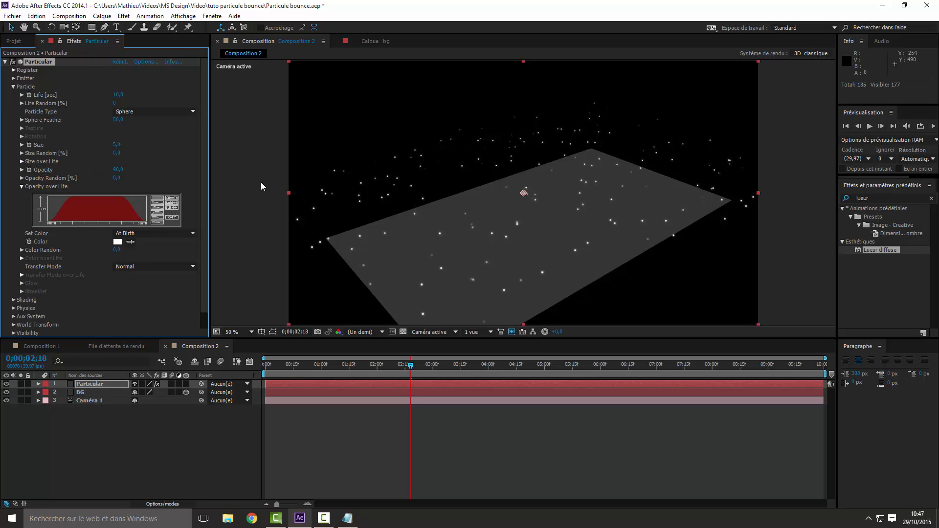
pyautogui.moveTo(410, 366); pyautogui.dragTo(259, 391)
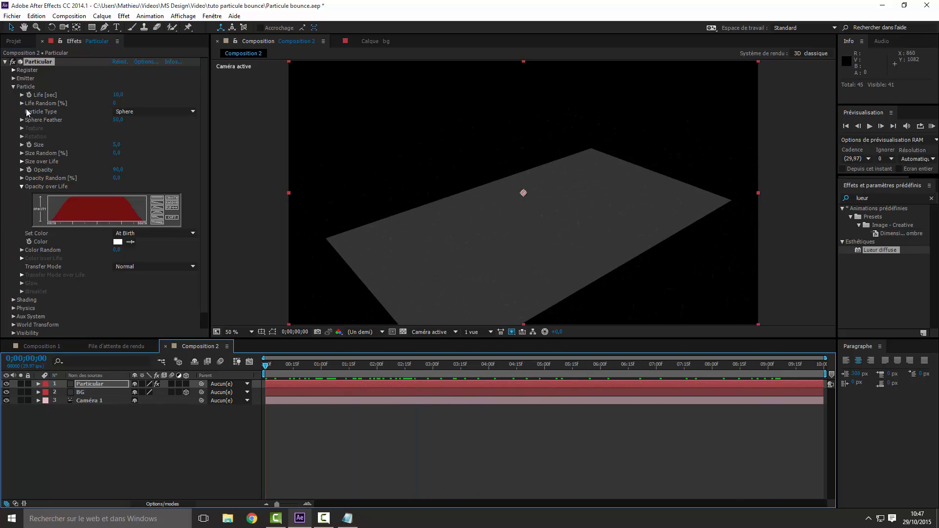
# - Set the Particular Physics Model to Bounce and scrub the timeline to 0;00;06;07 to preview the particles
pyautogui.click(13, 86)
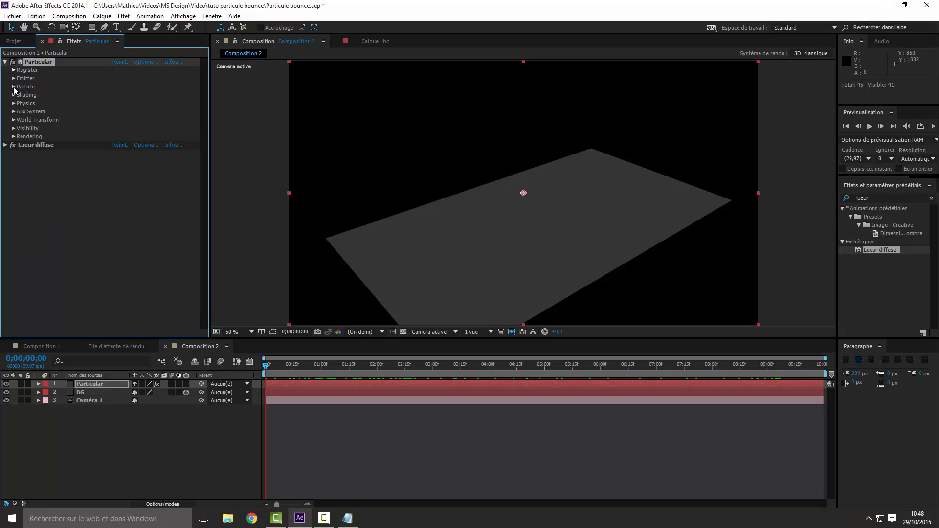
pyautogui.click(13, 87)
pyautogui.click(13, 87)
pyautogui.click(14, 103)
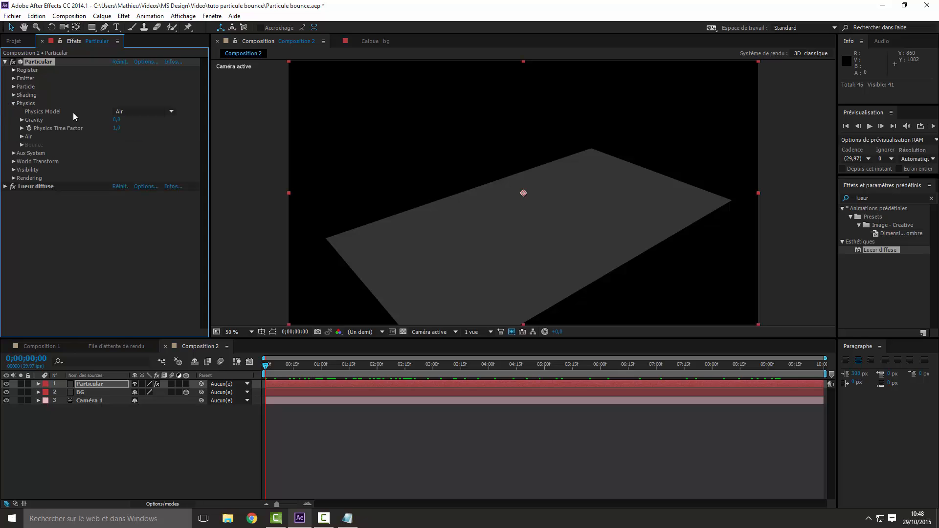
pyautogui.click(126, 112)
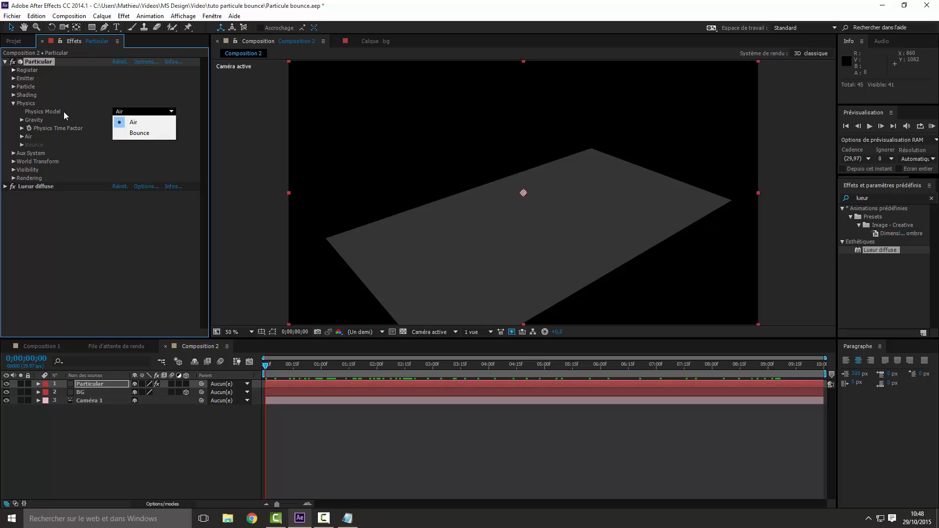
pyautogui.click(143, 132)
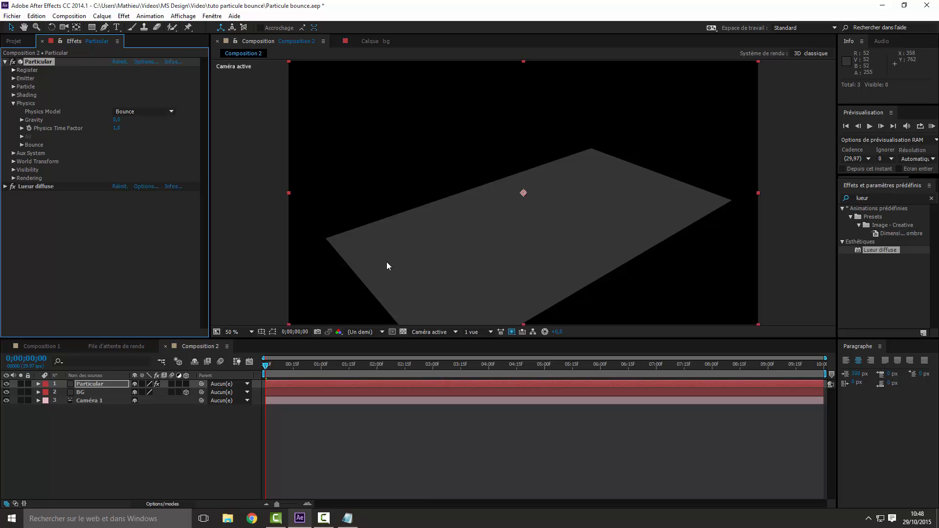
pyautogui.moveTo(274, 369); pyautogui.dragTo(617, 379)
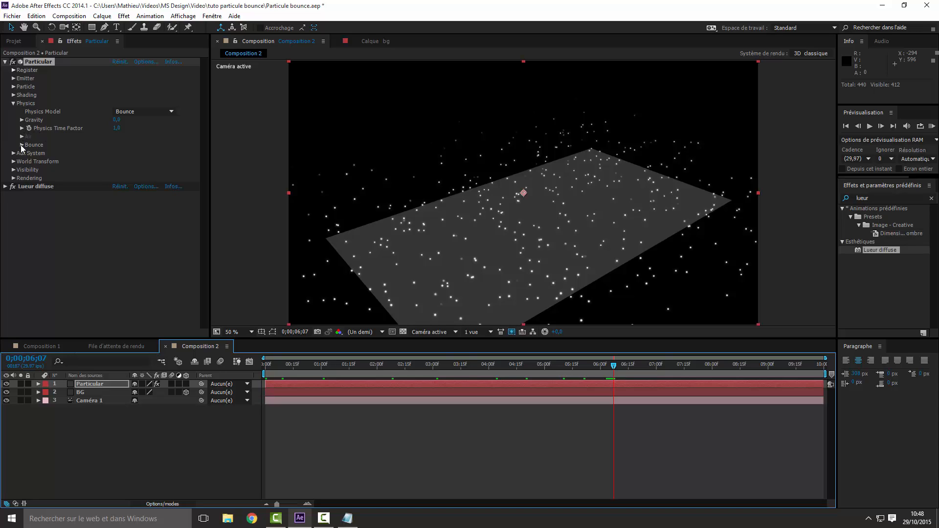
# - Assign the BG layer as the Floor Layer in Particular's Bounce physics settings
pyautogui.click(21, 145)
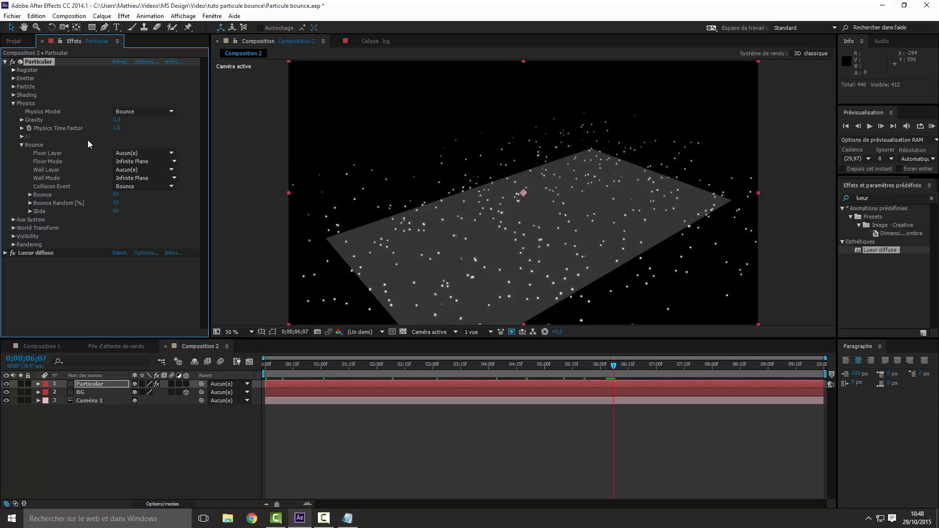
pyautogui.click(22, 144)
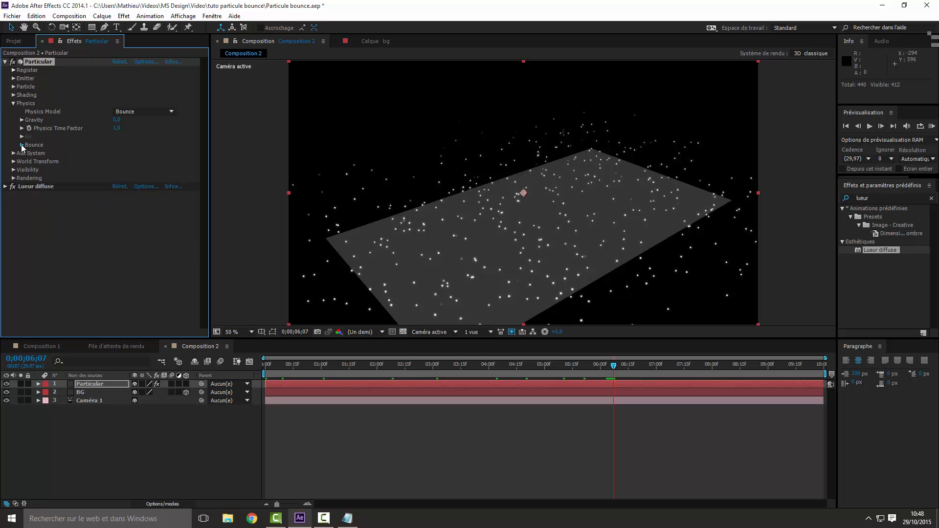
pyautogui.click(22, 145)
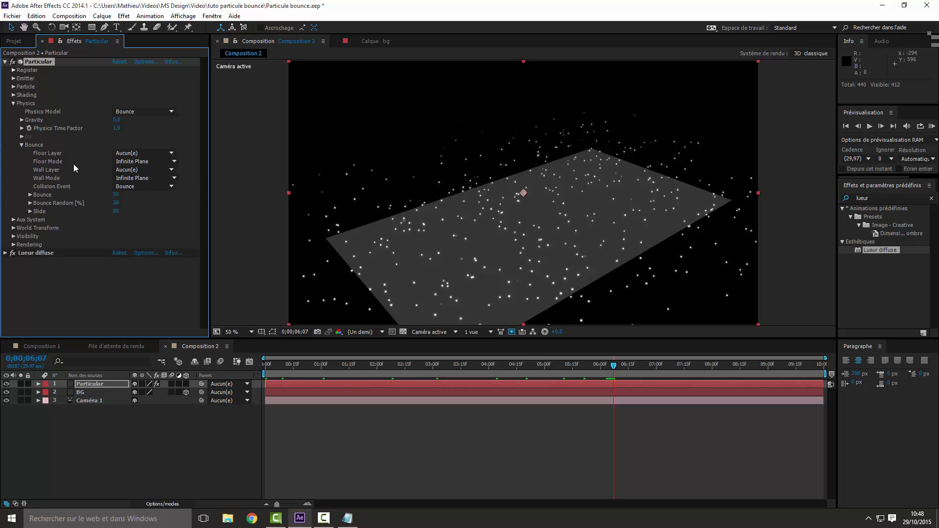
pyautogui.click(145, 153)
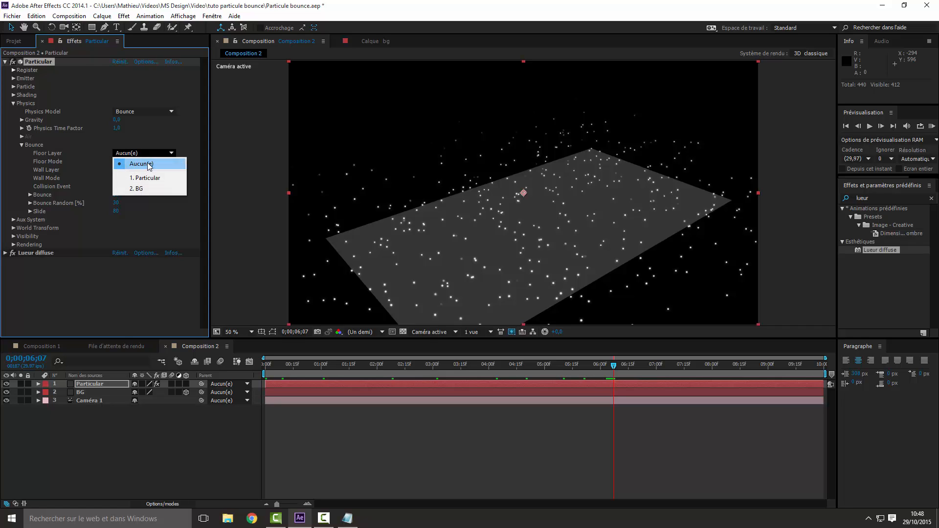
pyautogui.click(146, 189)
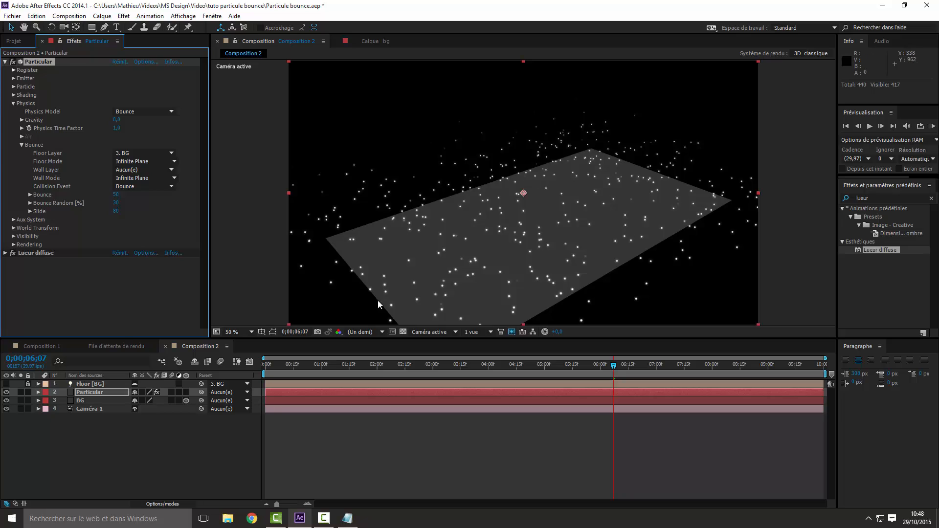
# - Reset the Position of the Caméra 1 layer
pyautogui.click(81, 409)
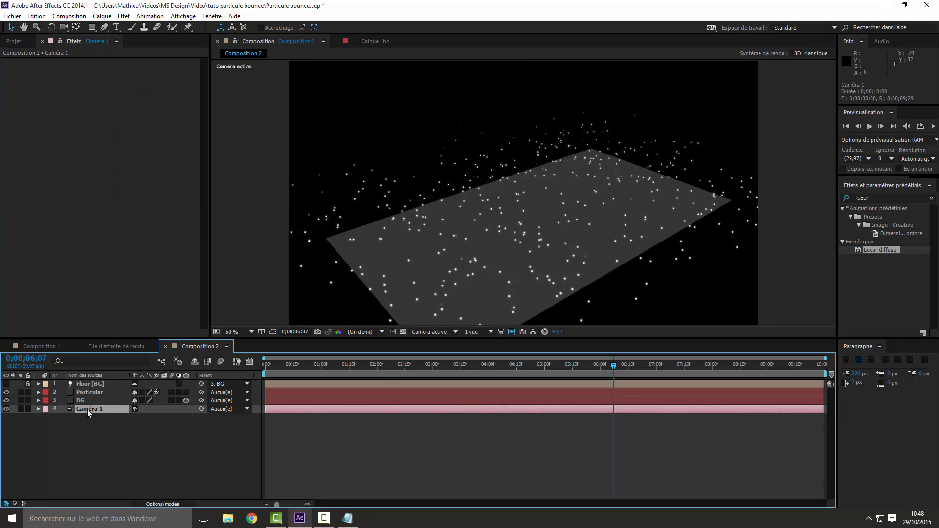
pyautogui.press('p')
pyautogui.rightClick(81, 418)
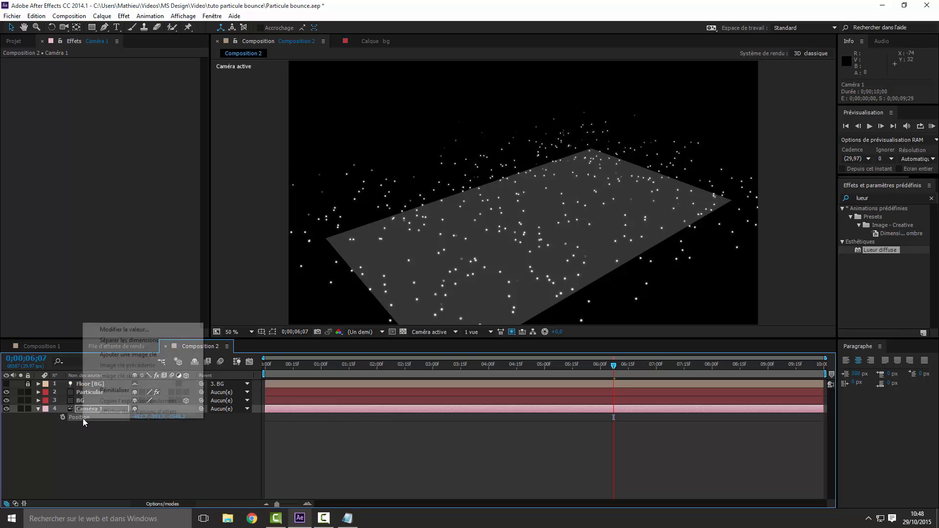
pyautogui.click(98, 390)
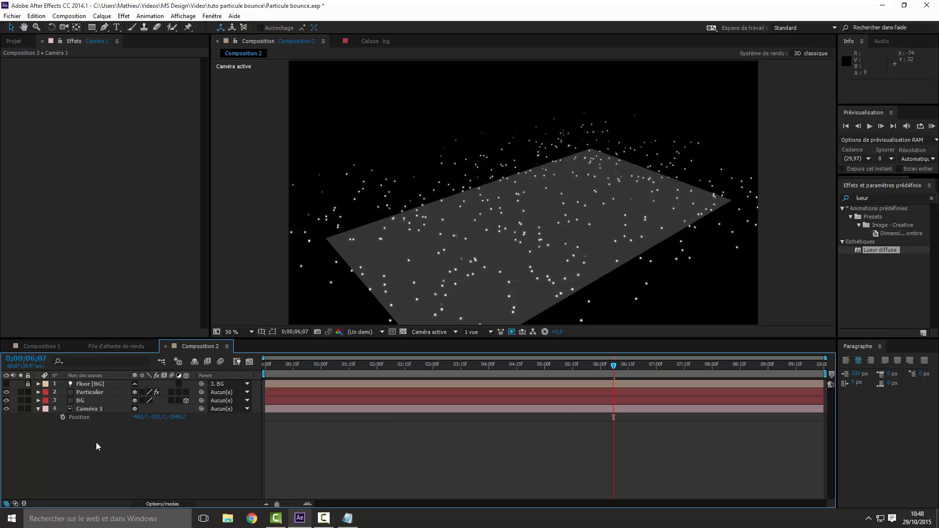
pyautogui.rightClick(87, 416)
pyautogui.click(112, 389)
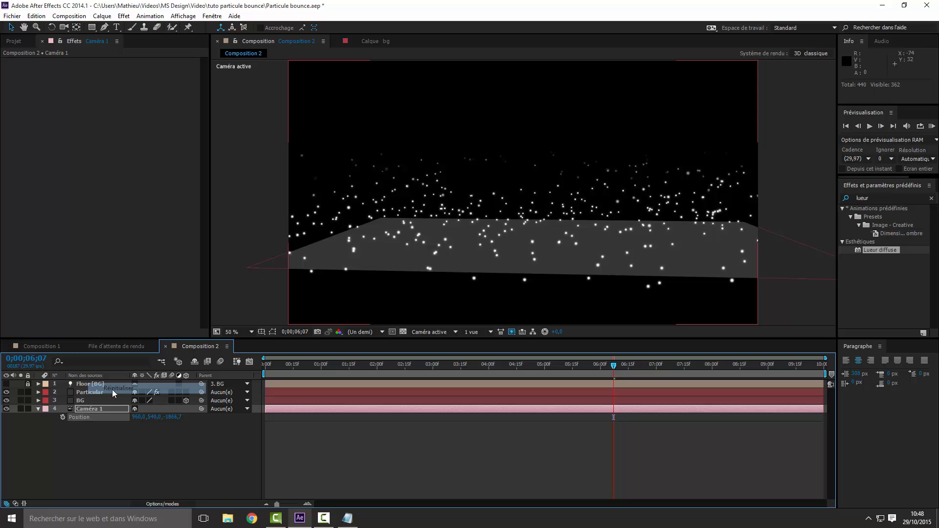
pyautogui.click(122, 451)
# - Play the bouncing particles from around 0;00;06;06 and move the playhead back to 0;00;05;00
pyautogui.click(610, 375)
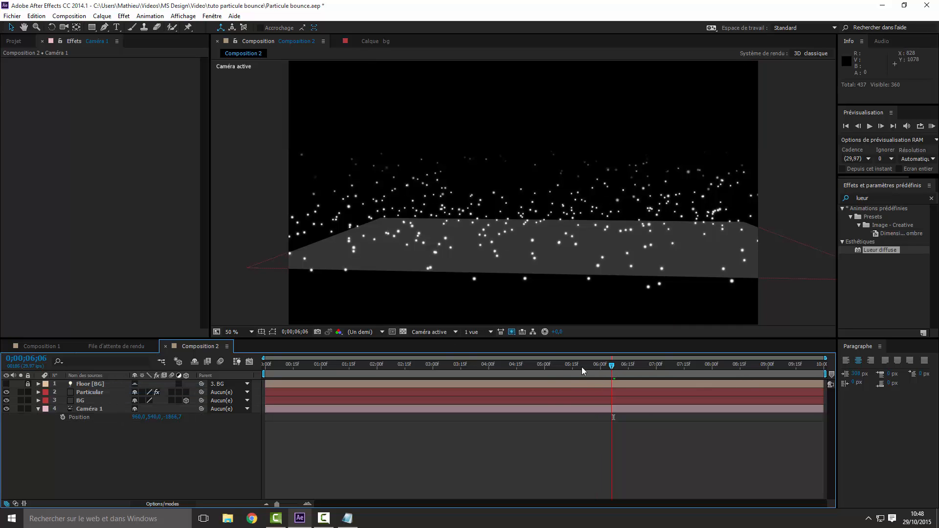
pyautogui.press('space')
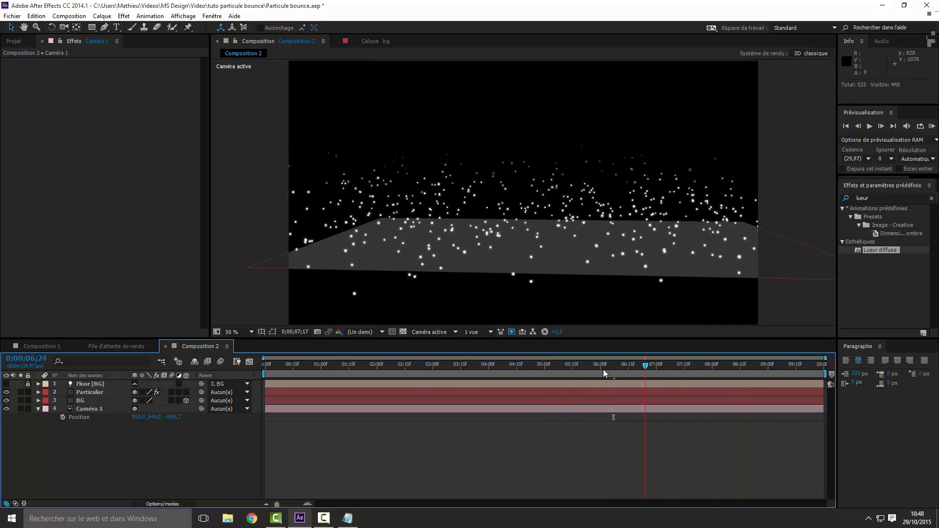
pyautogui.moveTo(603, 369); pyautogui.dragTo(544, 366)
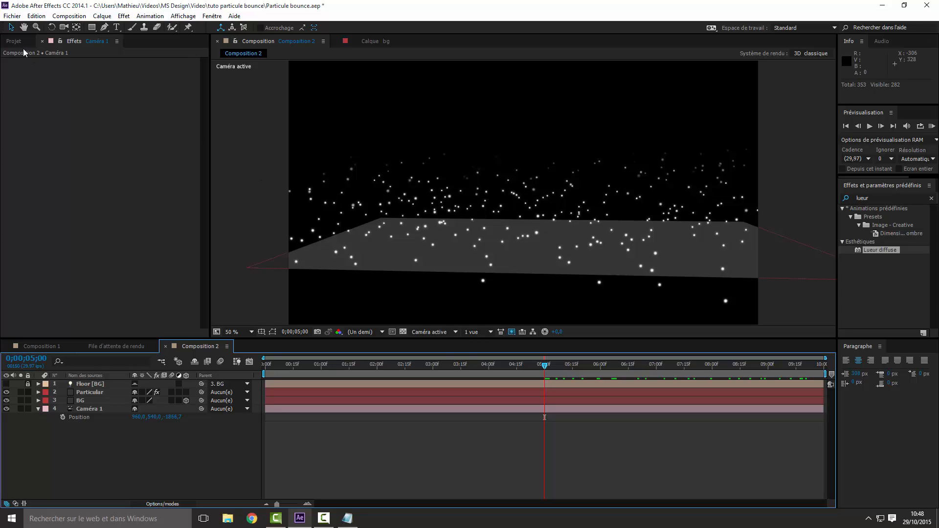
# - Try the Layer Size floor mode on the Particular layer and preview how the particles meet the floor
pyautogui.click(93, 392)
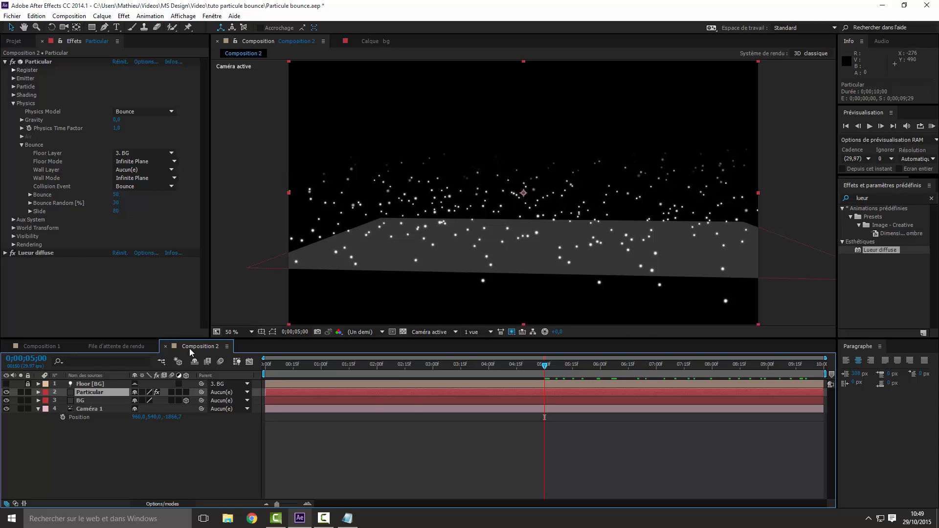
pyautogui.click(142, 165)
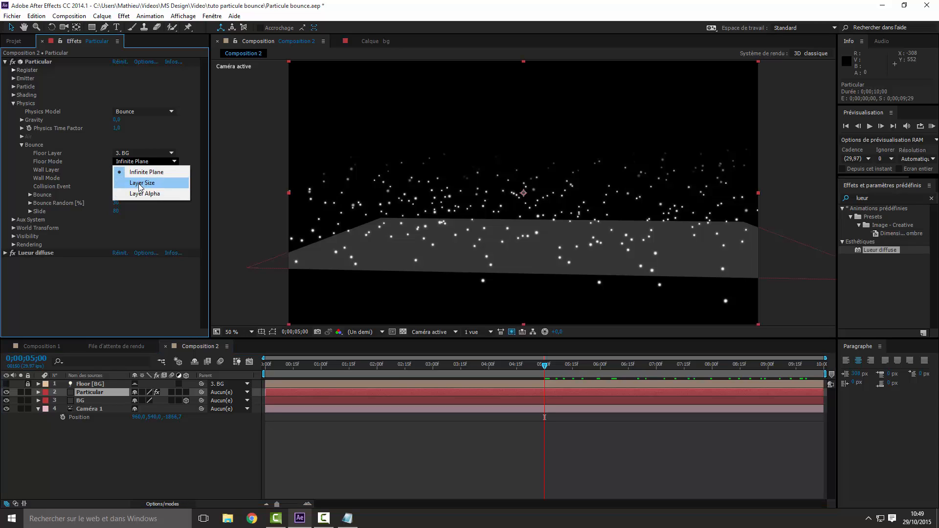
pyautogui.click(141, 184)
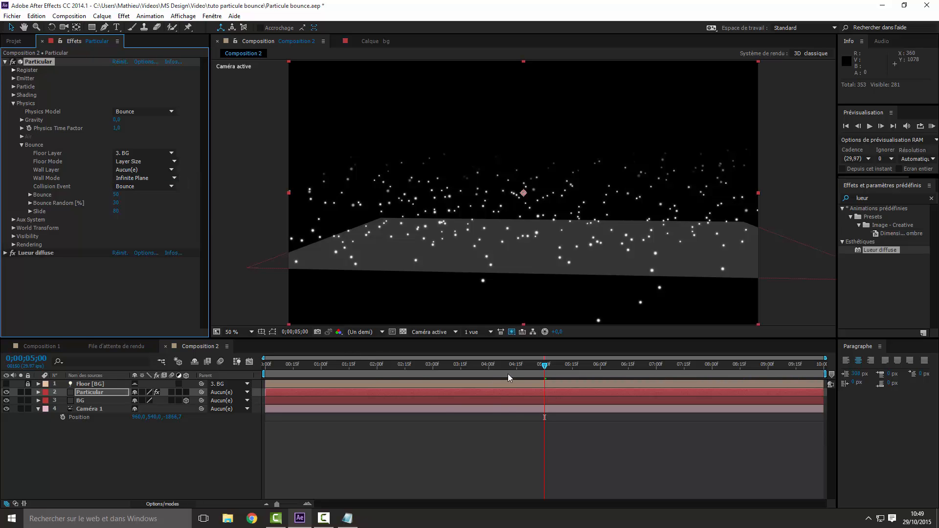
pyautogui.moveTo(507, 374); pyautogui.dragTo(608, 377)
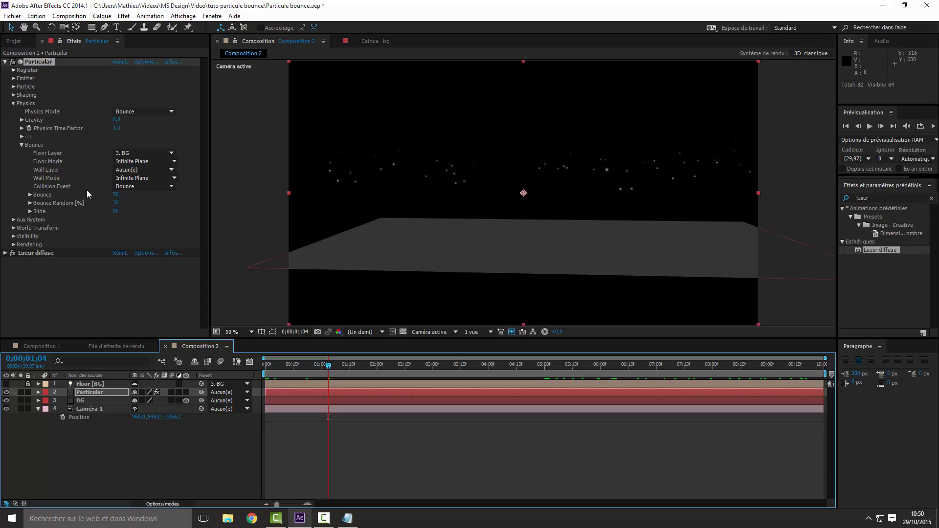
pyautogui.press('space')
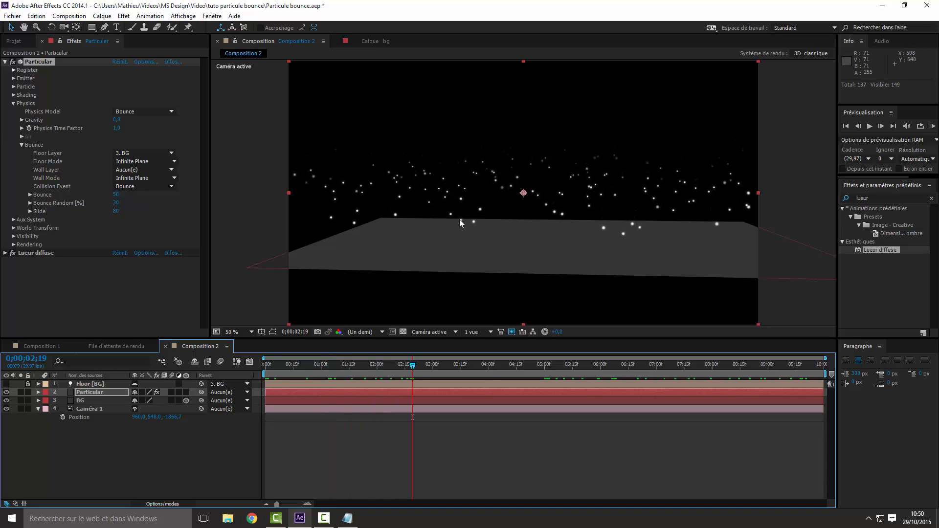
# - Try the Slide and Stick collision events, scrubbing the timeline to compare their effect on the particles
pyautogui.click(154, 186)
pyautogui.click(145, 207)
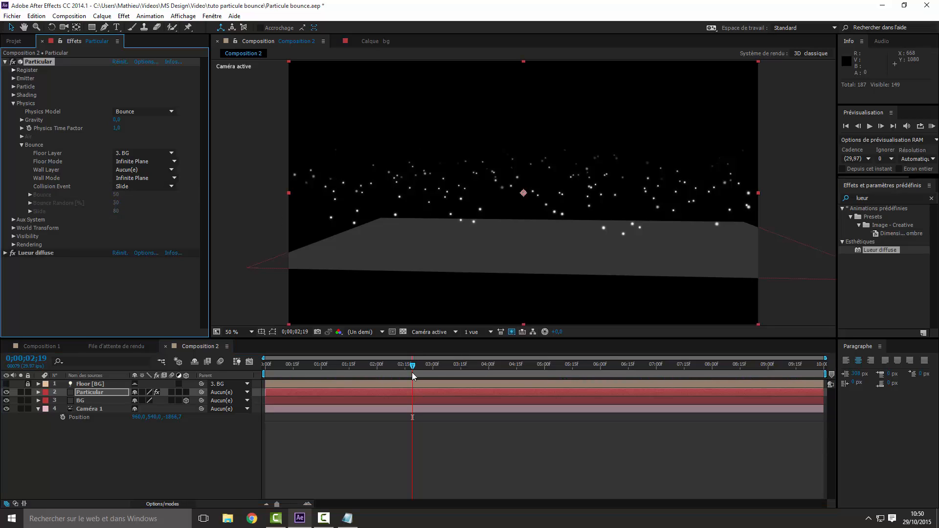
pyautogui.moveTo(412, 372); pyautogui.dragTo(473, 403)
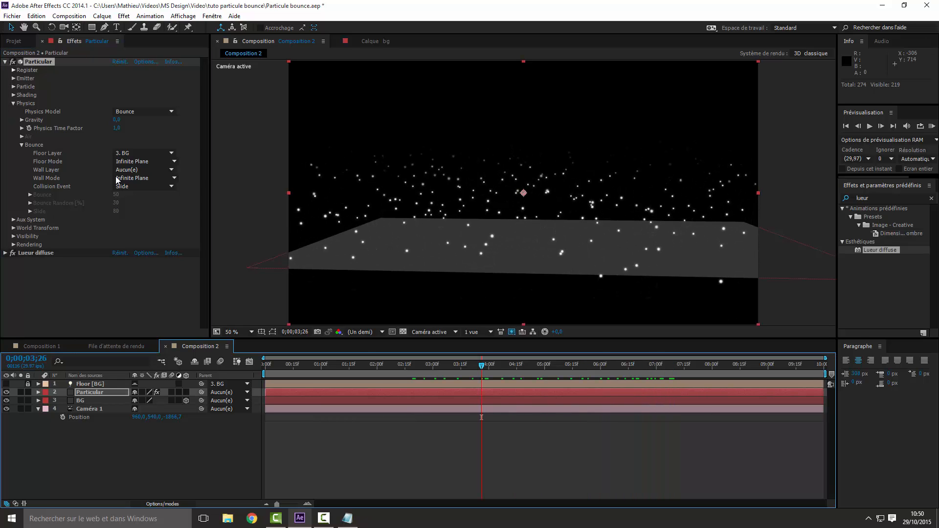
pyautogui.click(134, 189)
pyautogui.click(136, 218)
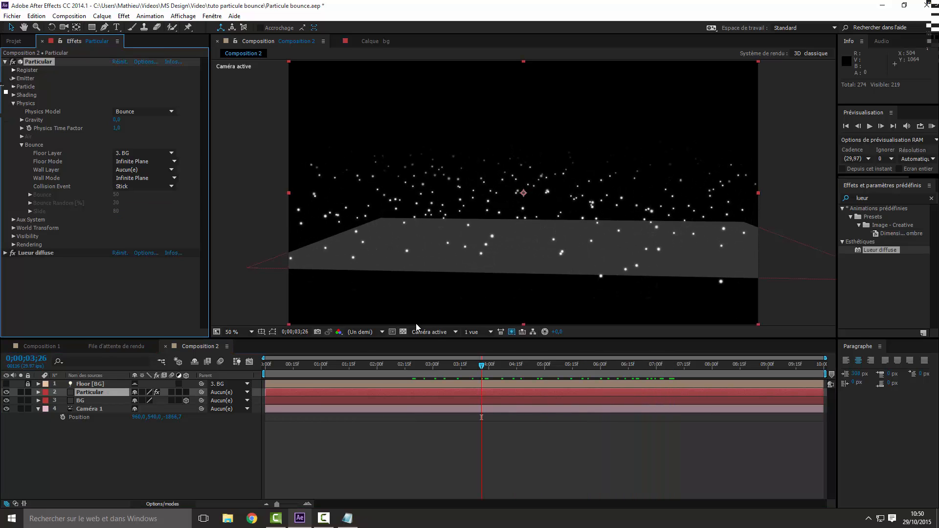
pyautogui.click(483, 366)
pyautogui.moveTo(489, 372); pyautogui.dragTo(586, 392)
# - Try the Kill collision event up to 0;00;07;10, and restore the Collision Event to Bounce
pyautogui.click(156, 188)
pyautogui.click(139, 227)
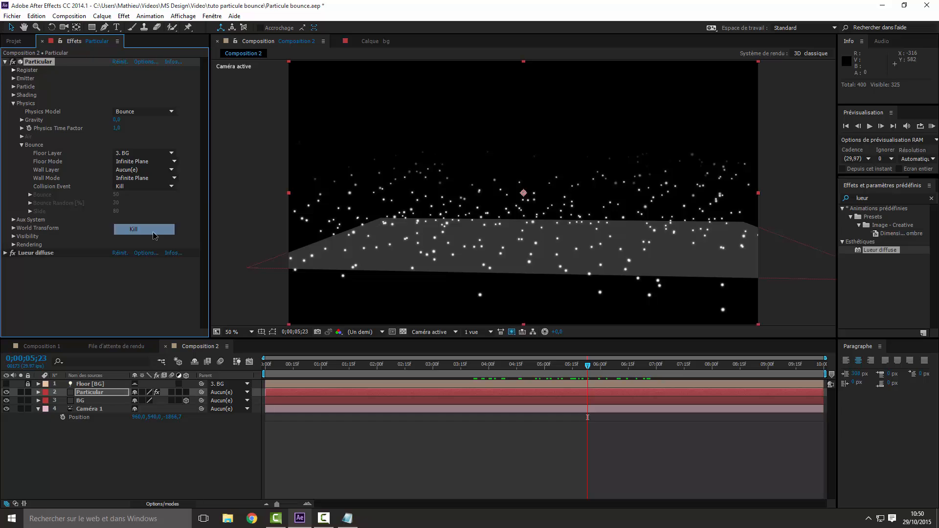
pyautogui.moveTo(582, 356); pyautogui.dragTo(676, 382)
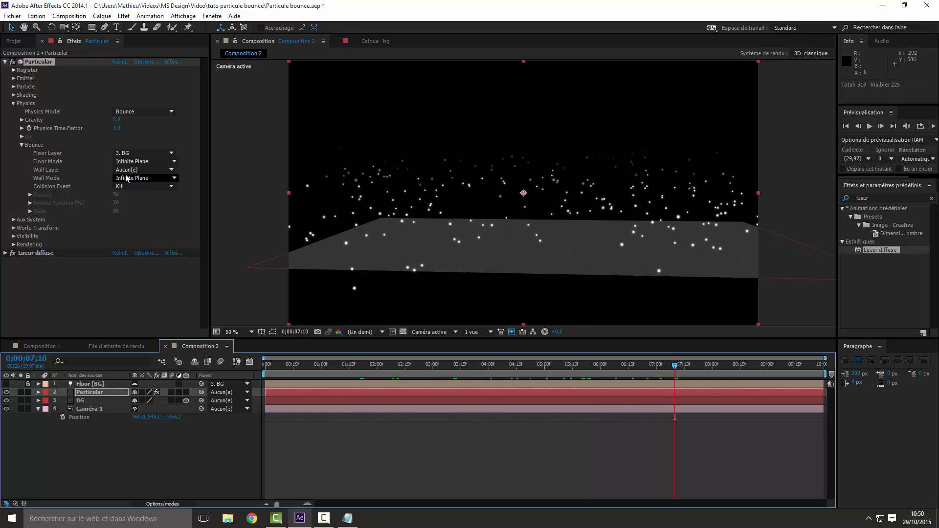
pyautogui.click(21, 146)
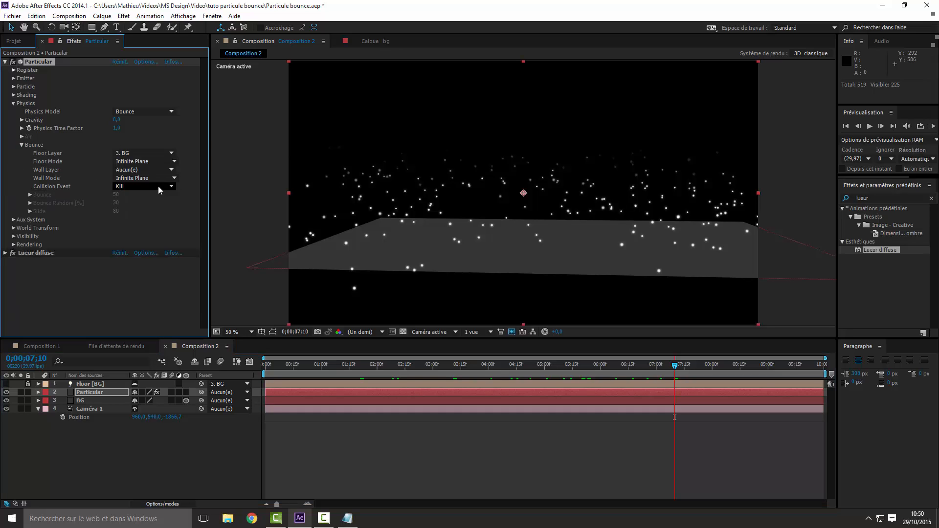
pyautogui.click(158, 186)
pyautogui.click(149, 203)
pyautogui.click(128, 271)
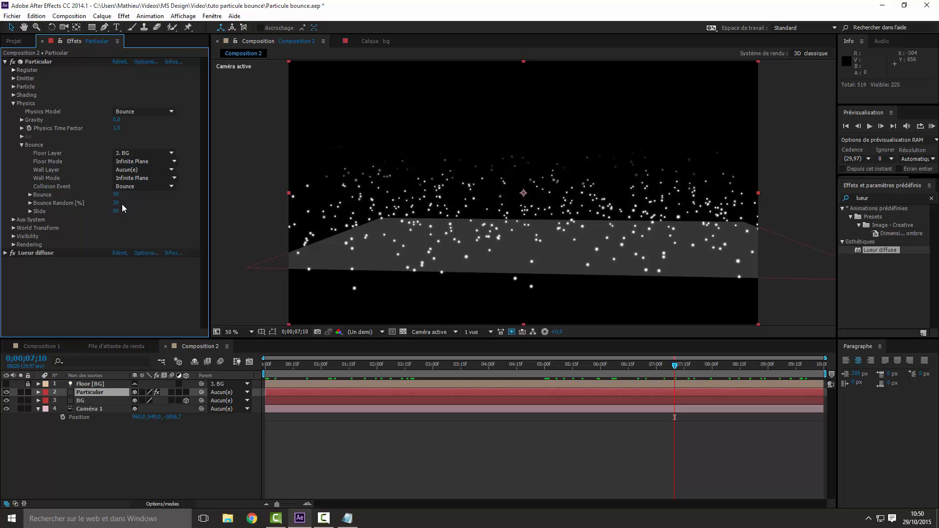
# - Set the Aux System to emit At Bounce Event and scrub back to 0;00;06;15 to check the secondary particles
pyautogui.click(13, 103)
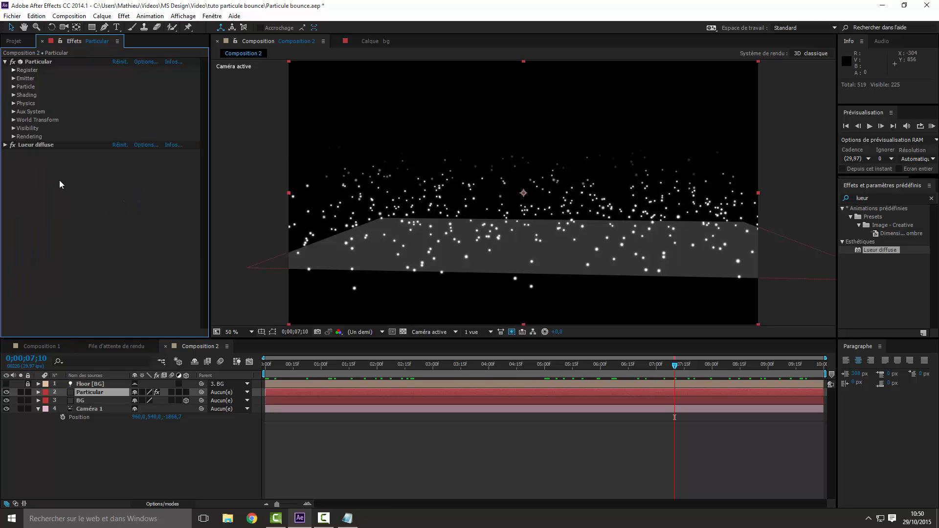
pyautogui.click(13, 112)
pyautogui.click(131, 118)
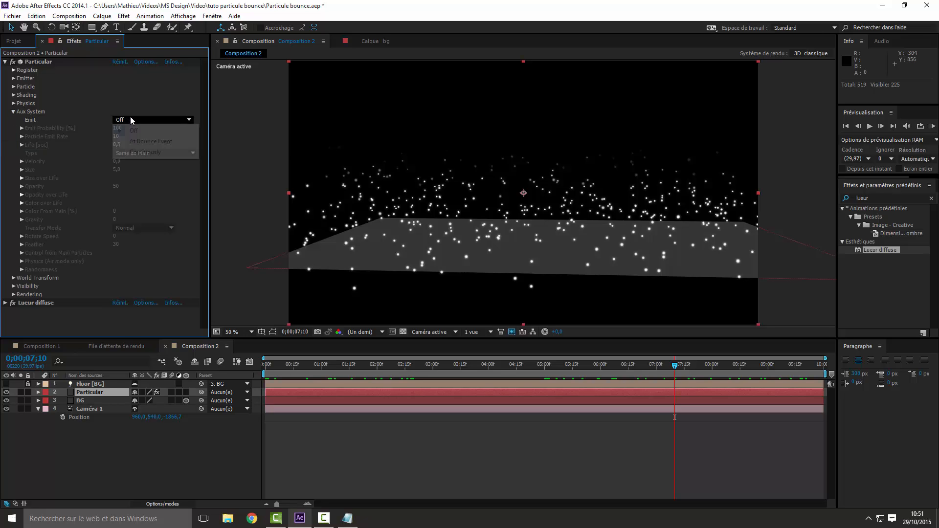
pyautogui.click(146, 142)
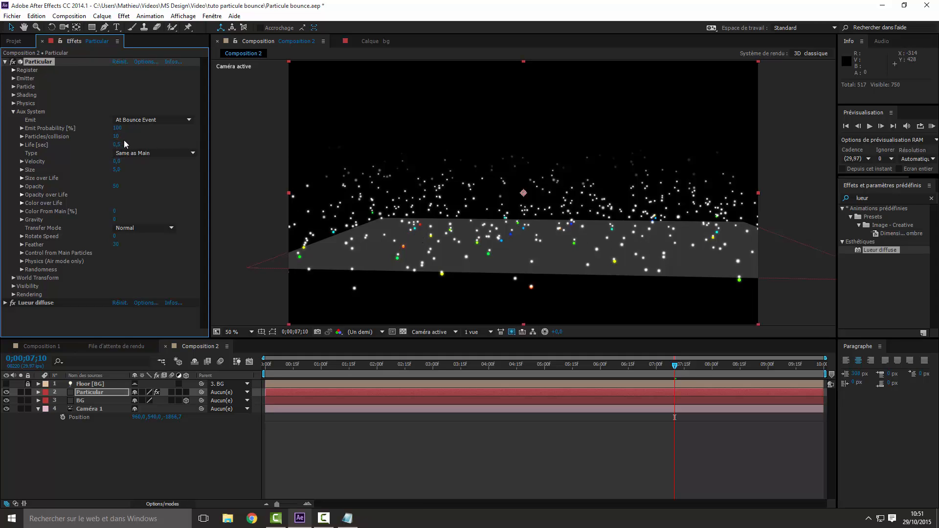
pyautogui.moveTo(675, 366); pyautogui.dragTo(628, 376)
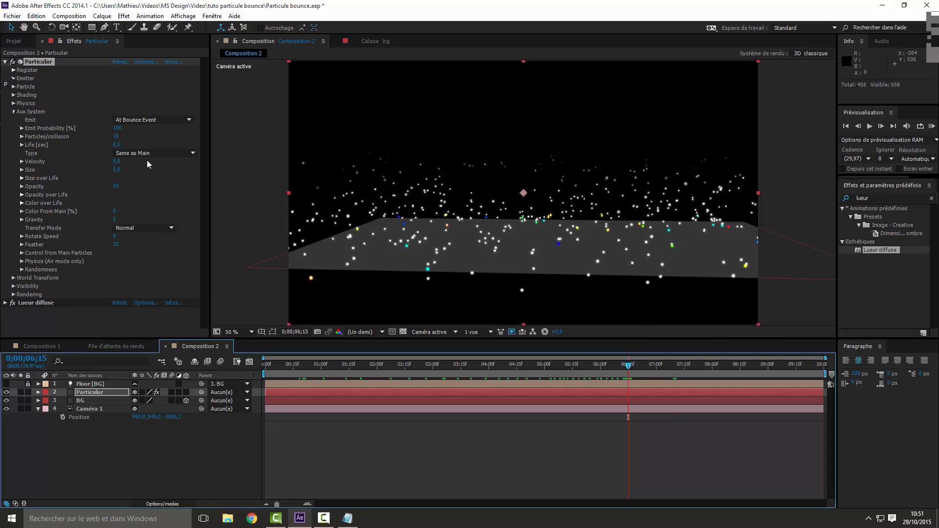
# - Set the Aux System particle Life to 2,5 seconds
pyautogui.click(117, 145)
pyautogui.write('275')
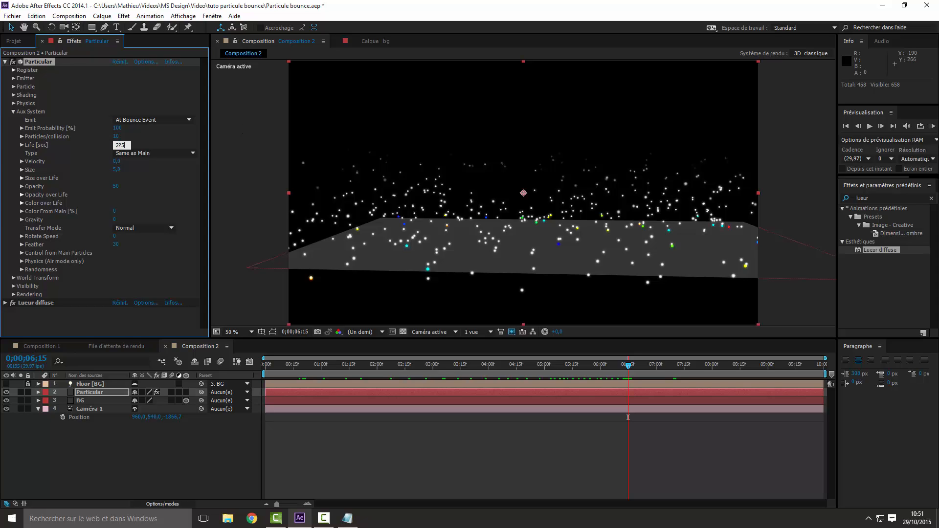
pyautogui.press('BackSpace')
pyautogui.press('BackSpace')
pyautogui.write(',5')
pyautogui.press('Return')
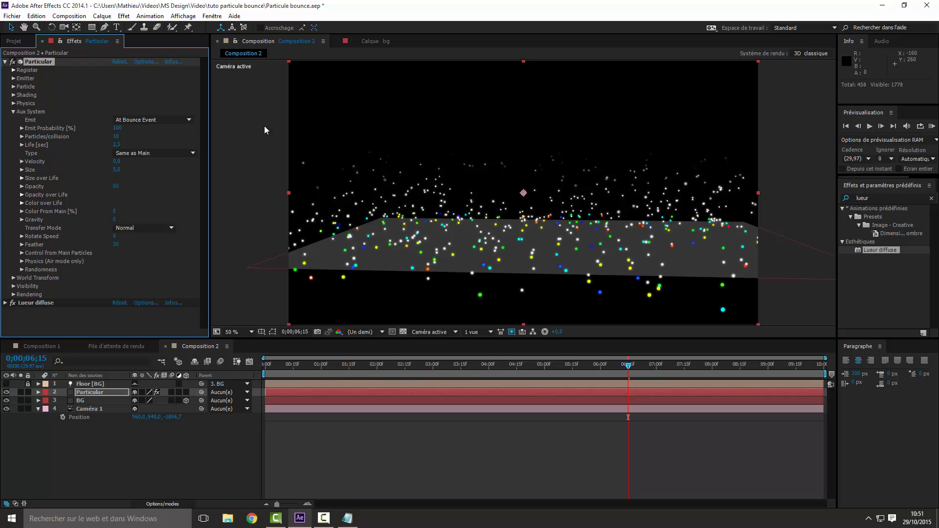
# - Move the playhead back to 0;00;05;08 and set the Aux System Velocity to 32
pyautogui.moveTo(629, 369); pyautogui.dragTo(559, 374)
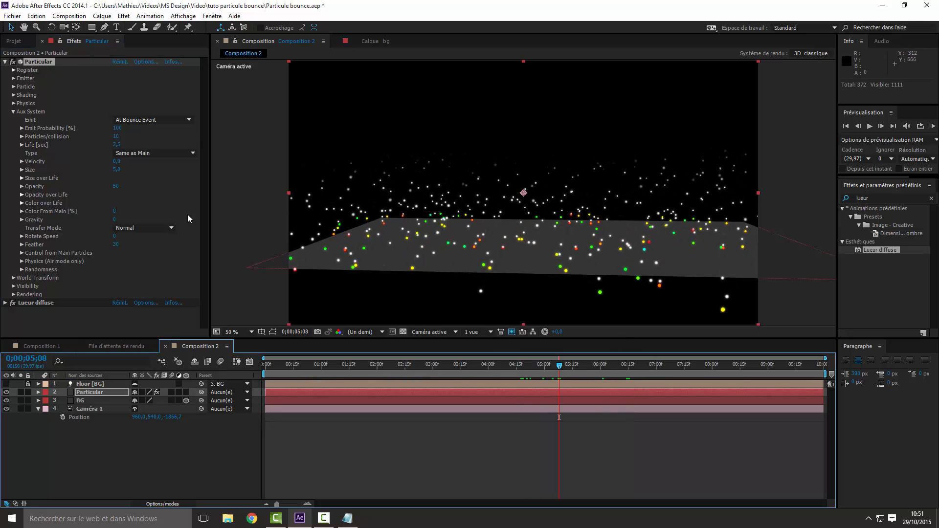
pyautogui.click(122, 153)
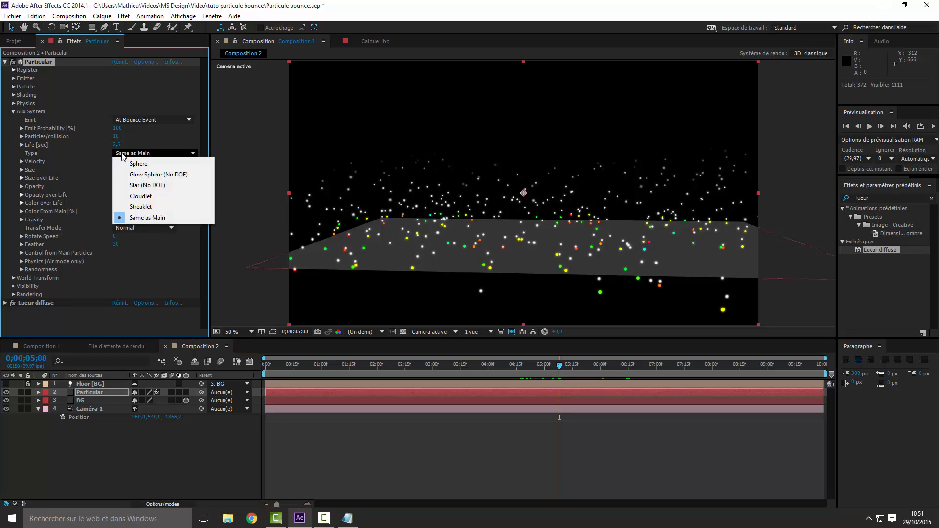
pyautogui.click(269, 233)
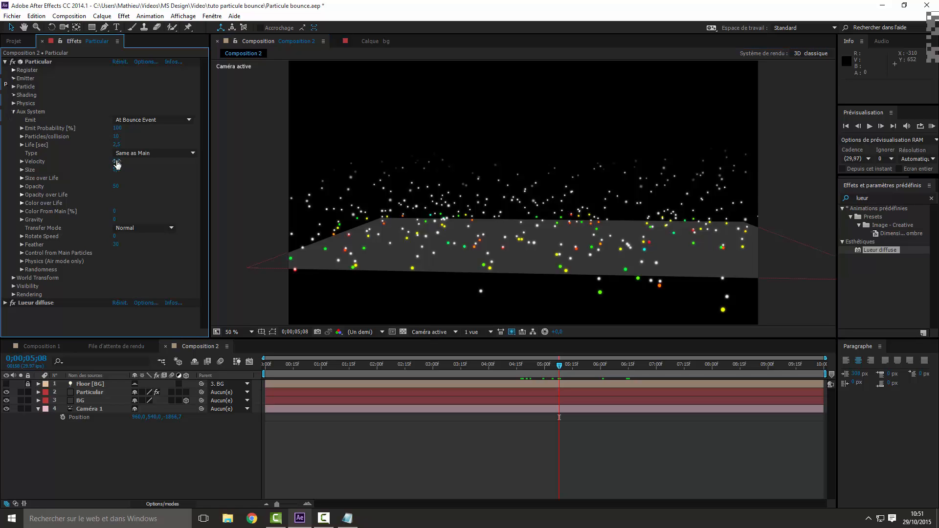
pyautogui.moveTo(117, 162)
pyautogui.mouseDown()
pyautogui.moveTo(144, 161)
pyautogui.moveTo(118, 162)
pyautogui.moveTo(135, 175)
pyautogui.moveTo(125, 165)
pyautogui.mouseUp()
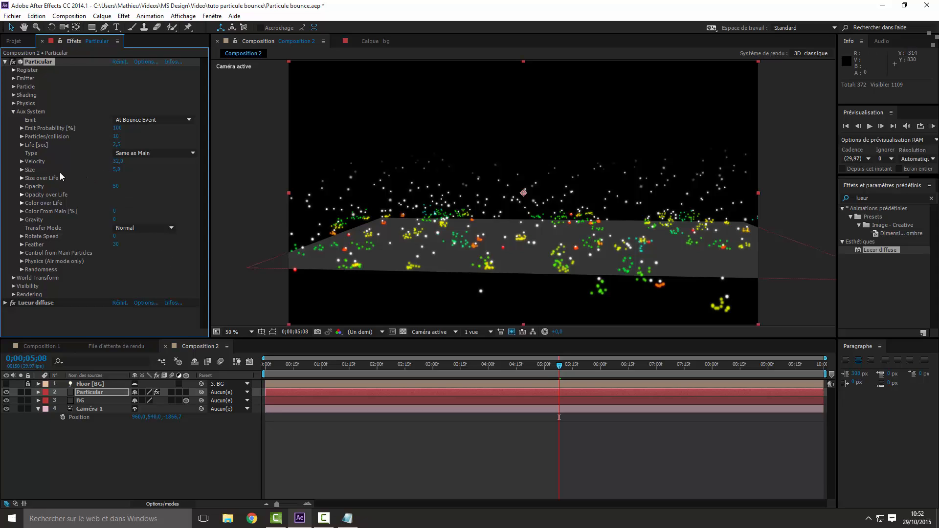
# - Set the Aux System particle Size to 4 and scrub forward to 0;00;05;22 to check the result
pyautogui.click(118, 170)
pyautogui.press('BackSpace')
pyautogui.press('Return')
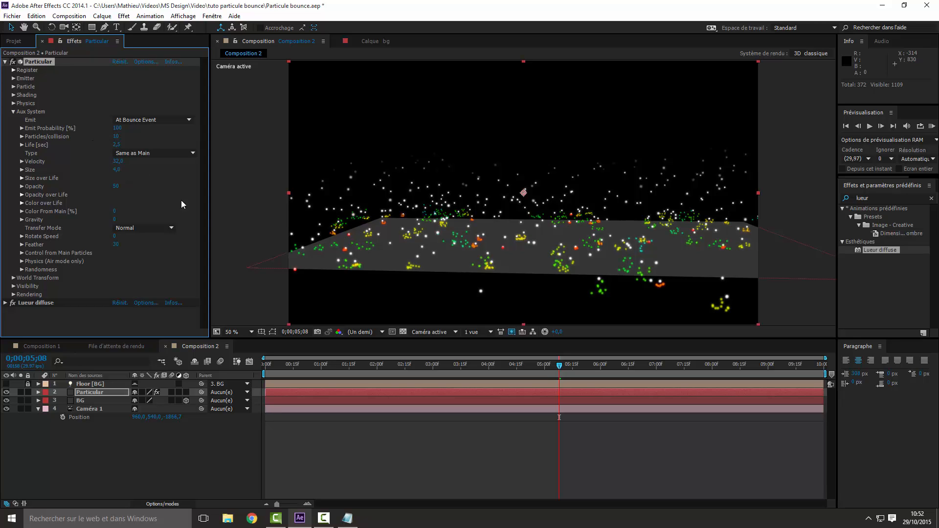
pyautogui.moveTo(559, 367); pyautogui.dragTo(585, 368)
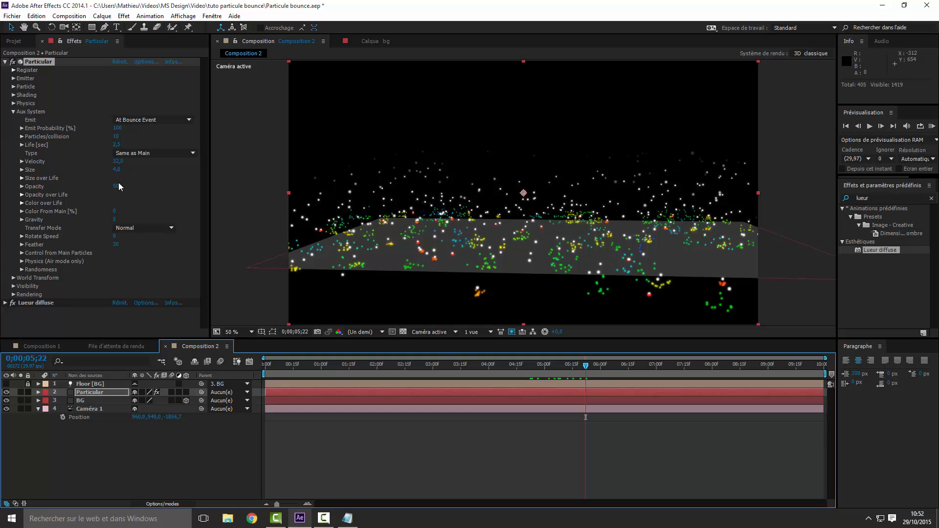
# - Draw the Aux System's Opacity over Life curve so that it falls towards zero at the end of life
pyautogui.click(21, 195)
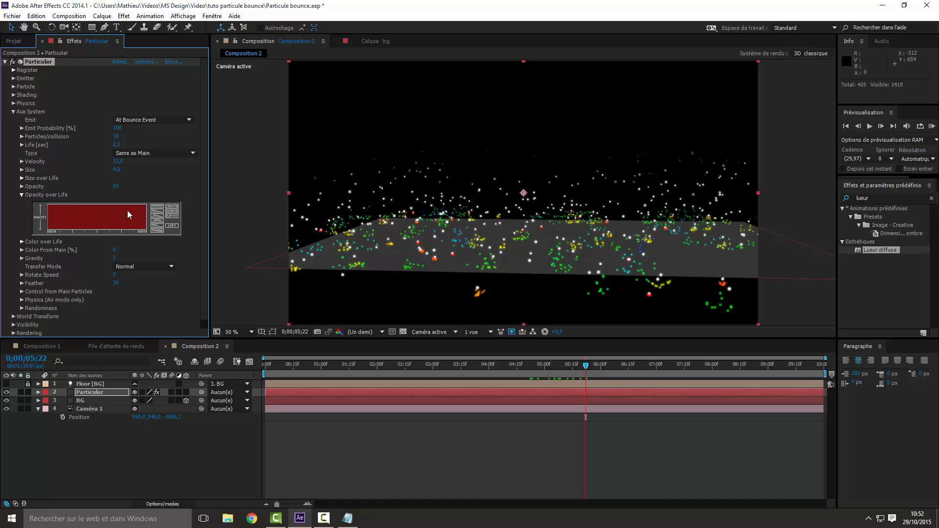
pyautogui.click(162, 229)
pyautogui.moveTo(85, 208)
pyautogui.mouseDown()
pyautogui.moveTo(123, 205)
pyautogui.moveTo(148, 229)
pyautogui.mouseUp()
pyautogui.moveTo(119, 204); pyautogui.dragTo(153, 230)
pyautogui.click(21, 195)
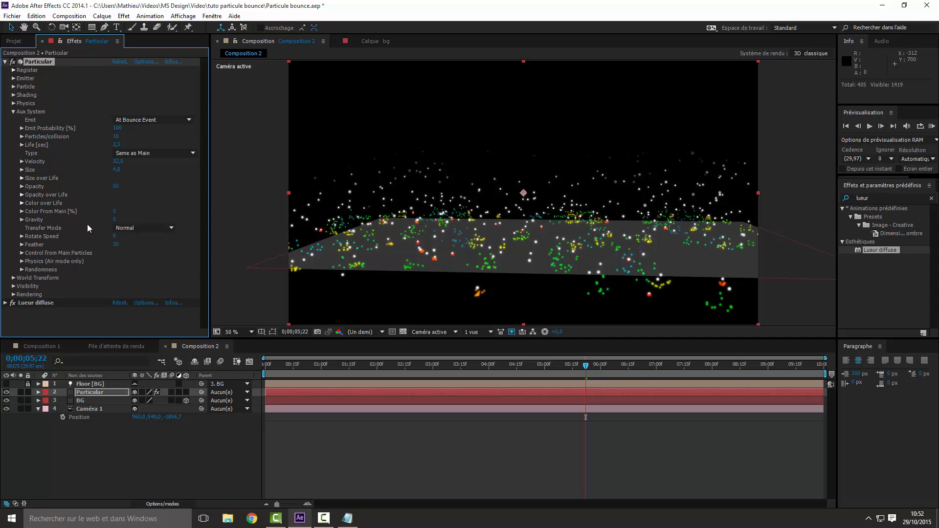
# - Try different Gravity values for the Aux System and return Gravity to 0
pyautogui.click(21, 220)
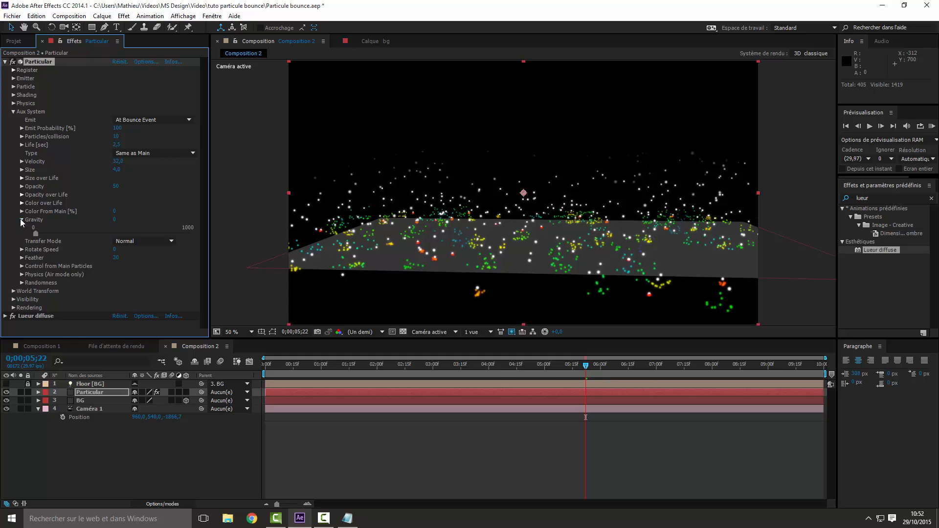
pyautogui.moveTo(33, 233); pyautogui.dragTo(1, 249)
pyautogui.click(21, 220)
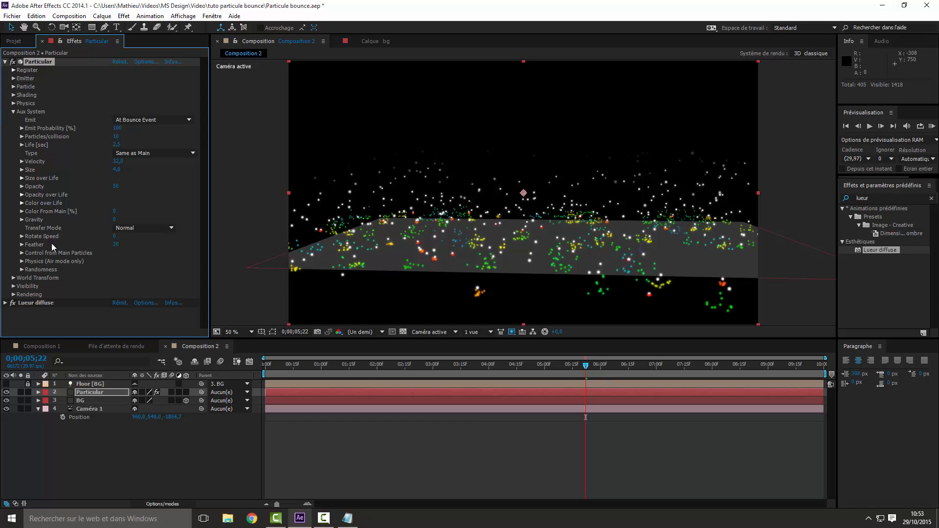
pyautogui.click(13, 112)
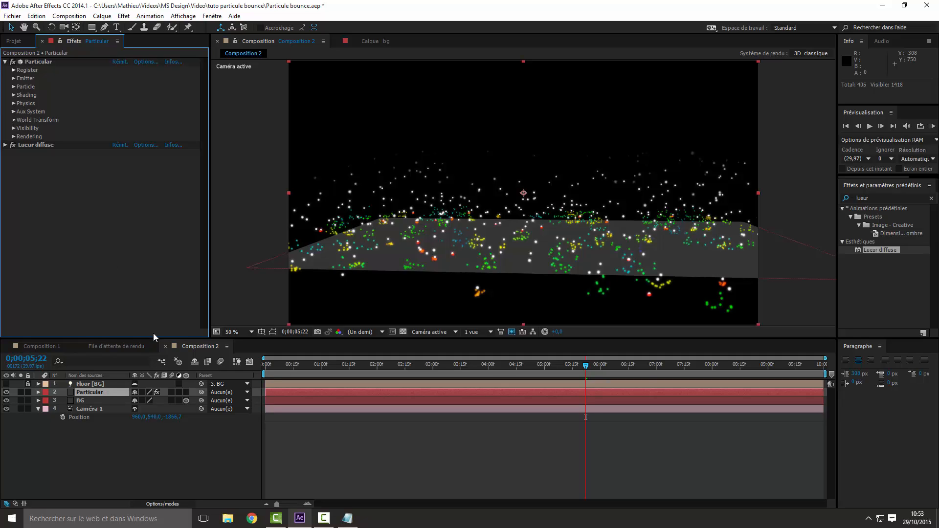
# - Create a composition-sized solid in very dark blue (000312) and place it beneath all other layers
pyautogui.click(127, 435)
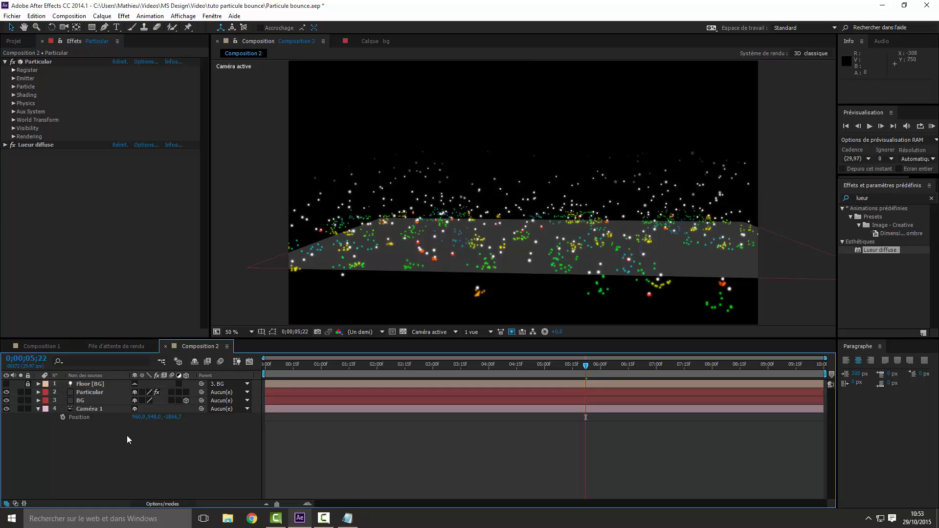
pyautogui.click(39, 409)
pyautogui.rightClick(84, 430)
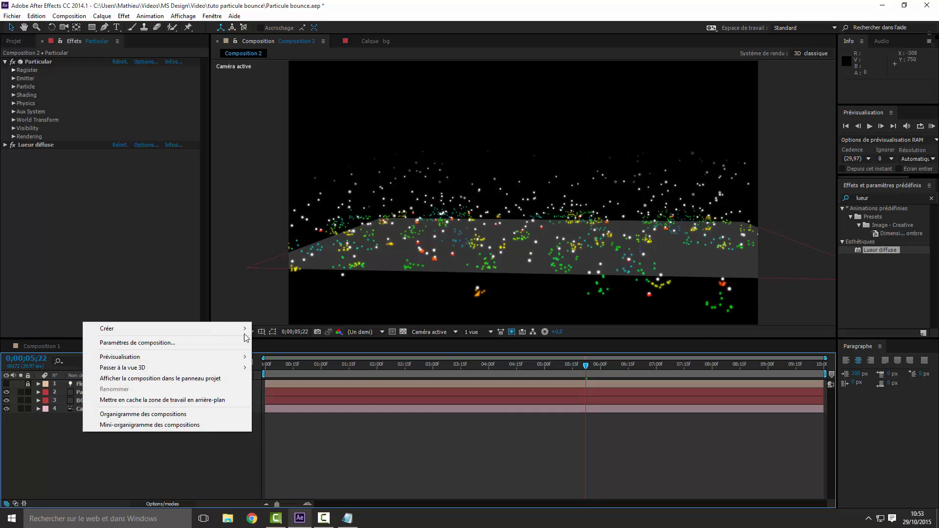
pyautogui.moveTo(244, 329)
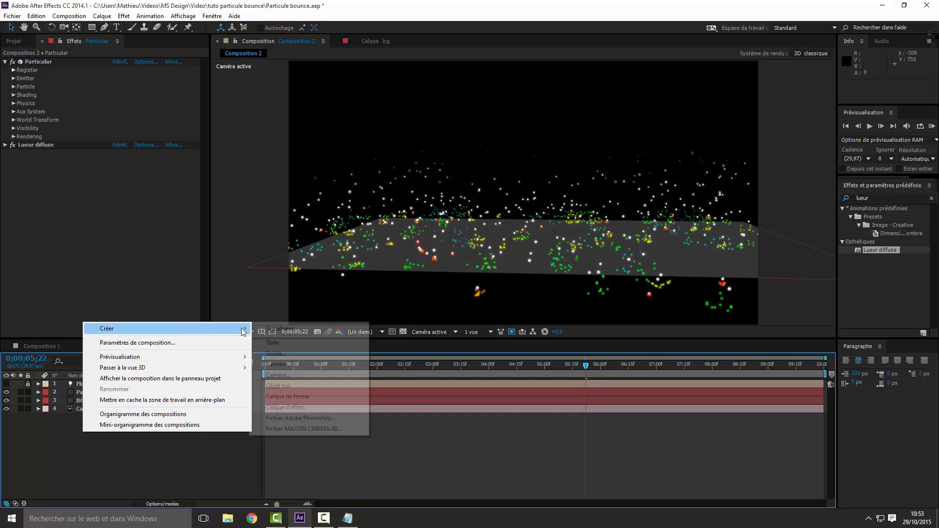
pyautogui.click(285, 354)
pyautogui.click(471, 319)
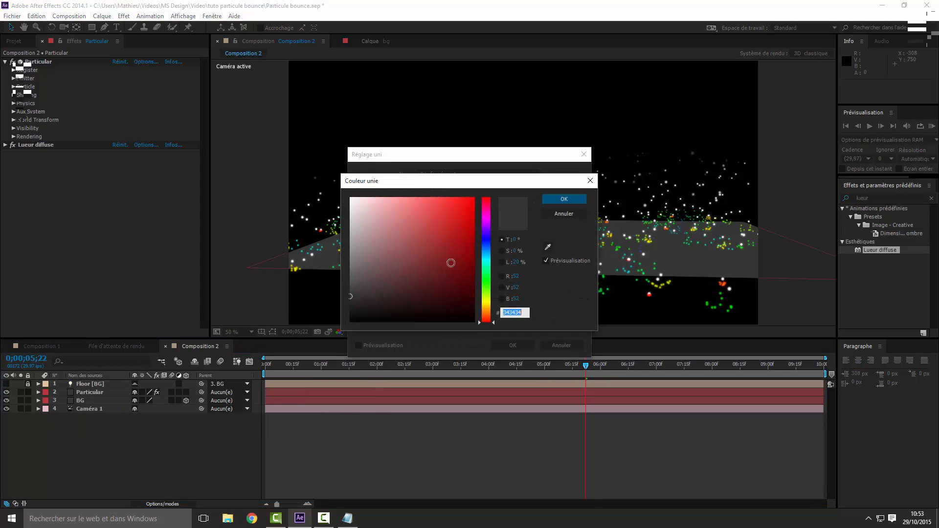
pyautogui.click(488, 240)
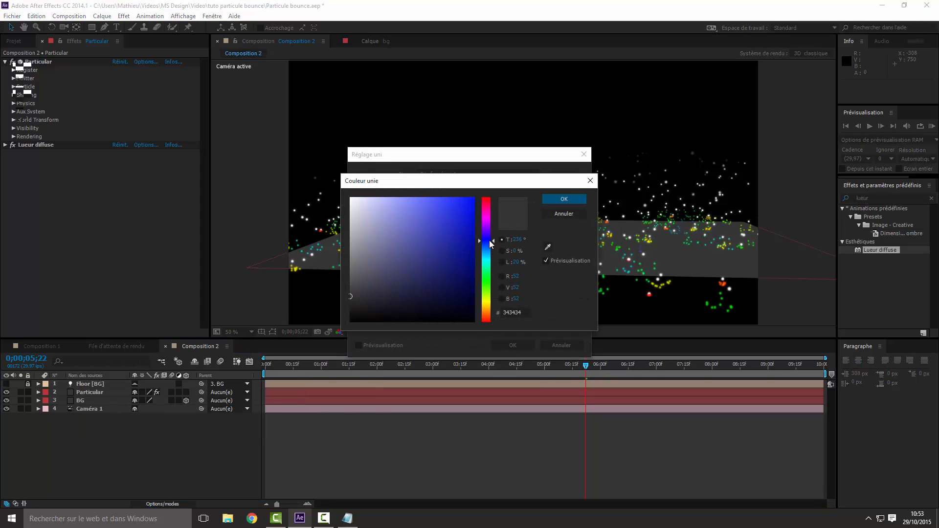
pyautogui.moveTo(473, 259); pyautogui.dragTo(486, 313)
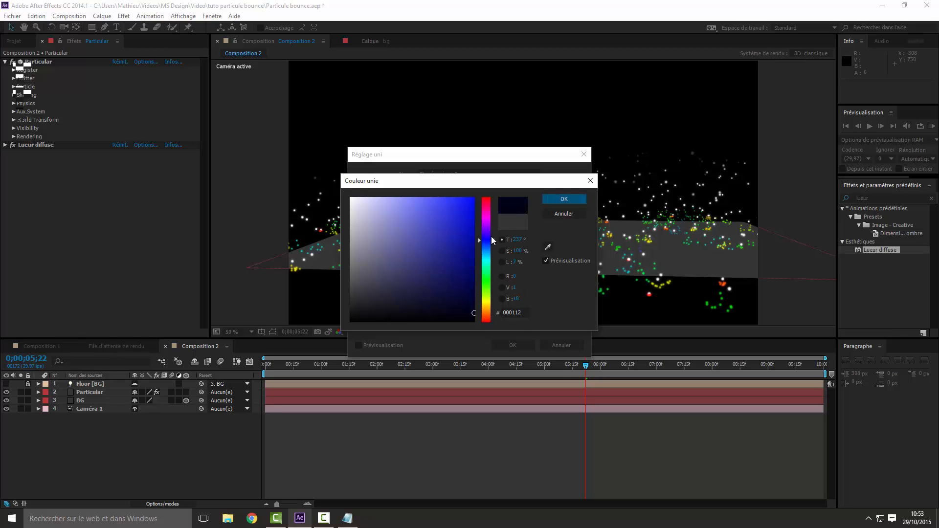
pyautogui.moveTo(493, 243); pyautogui.dragTo(493, 244)
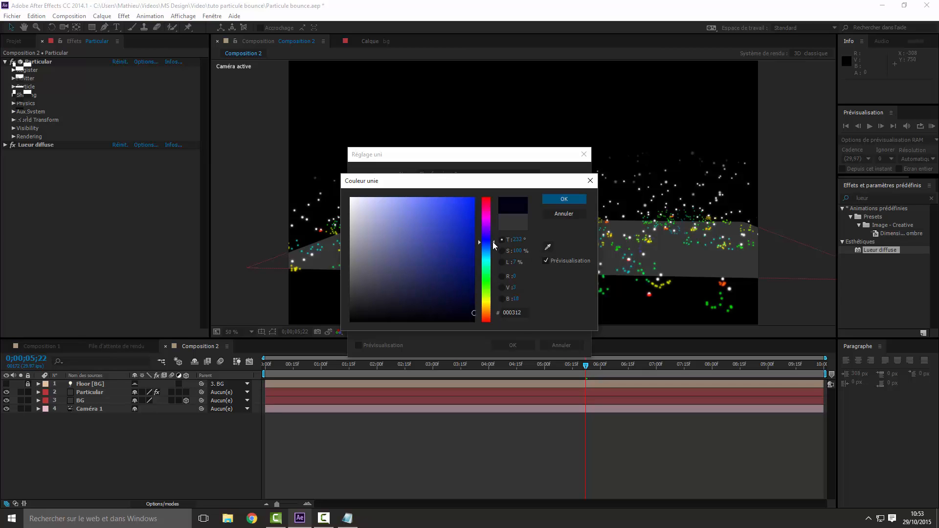
pyautogui.moveTo(493, 242); pyautogui.dragTo(493, 243)
pyautogui.click(576, 199)
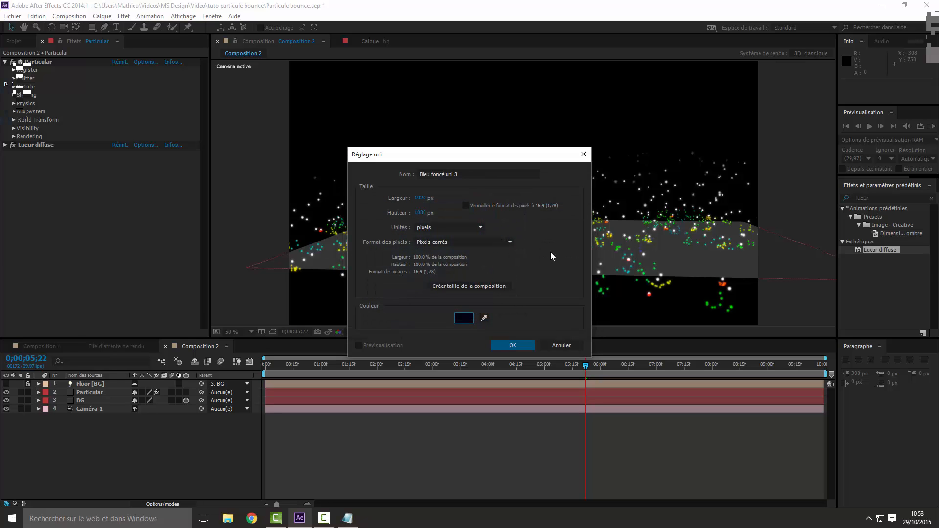
pyautogui.click(513, 345)
pyautogui.click(175, 450)
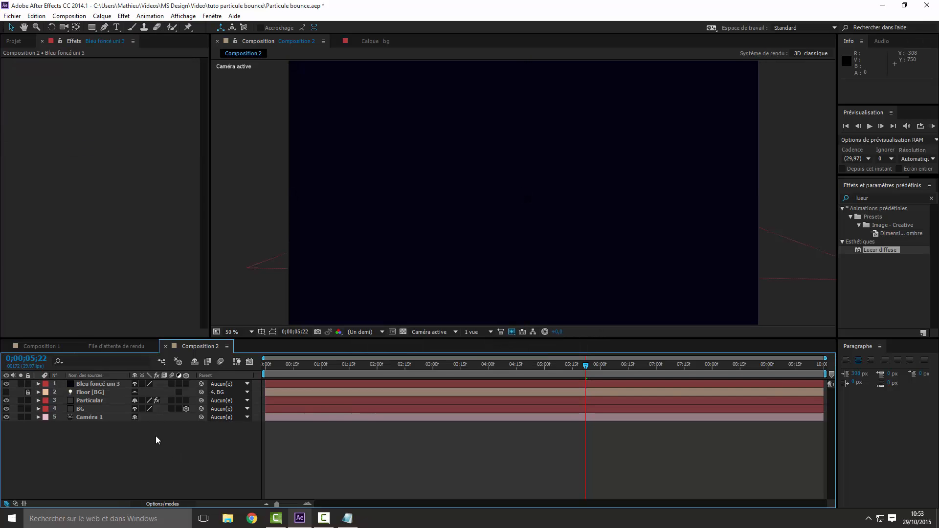
pyautogui.moveTo(106, 385); pyautogui.dragTo(108, 438)
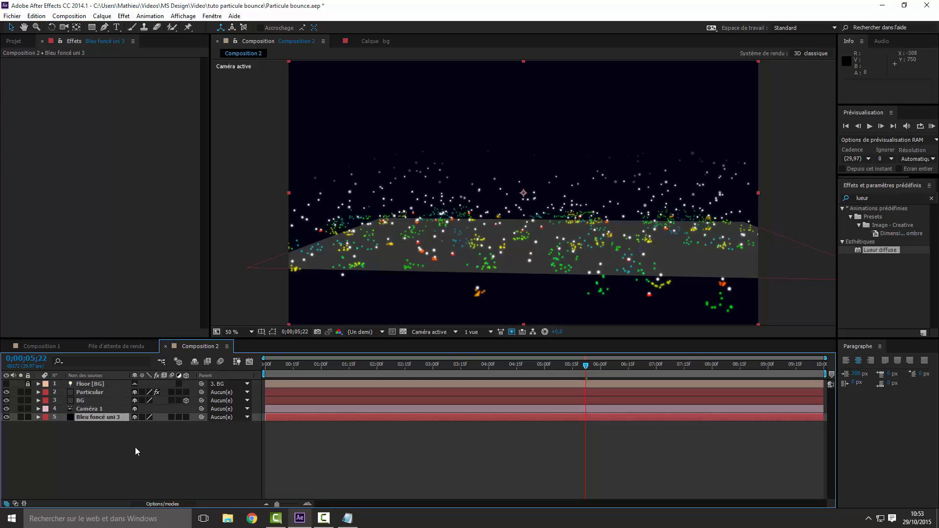
# - Set the Aux System's Color From Main to 90% on the Particular layer
pyautogui.click(93, 392)
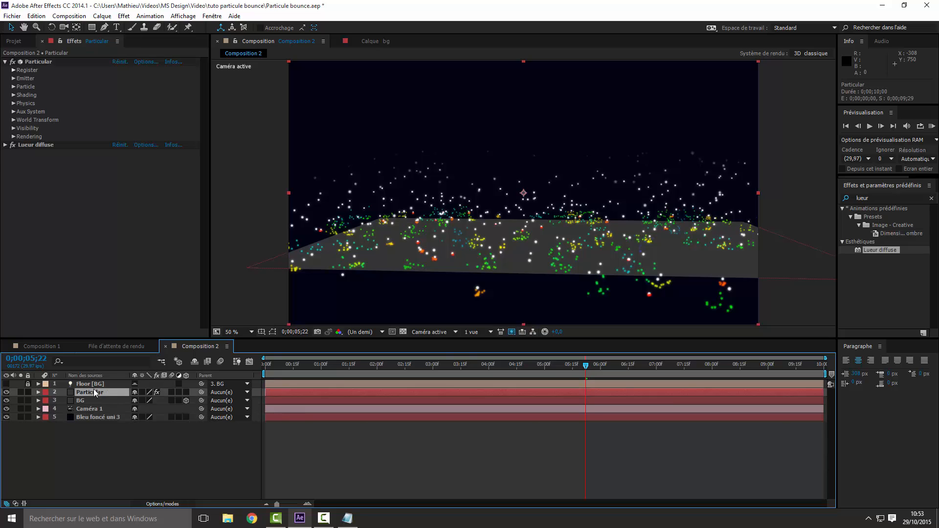
pyautogui.click(13, 112)
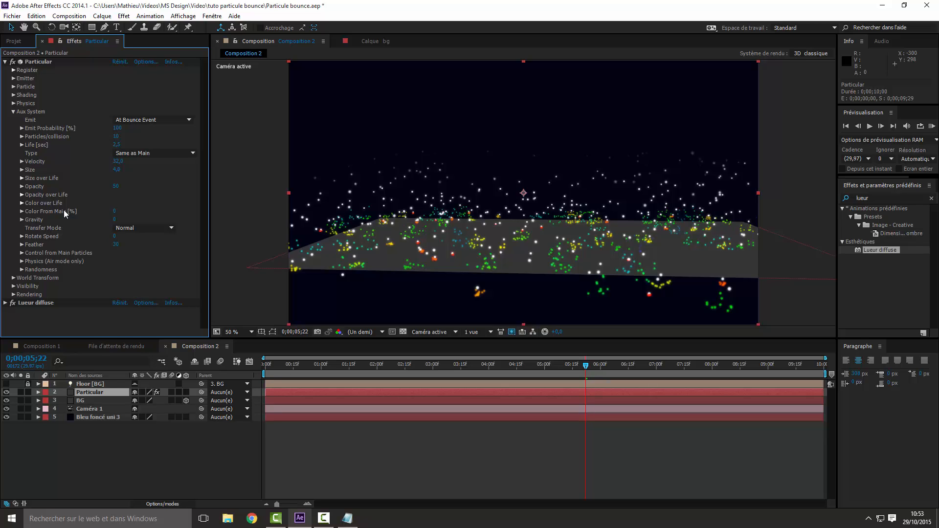
pyautogui.moveTo(114, 211); pyautogui.dragTo(184, 212)
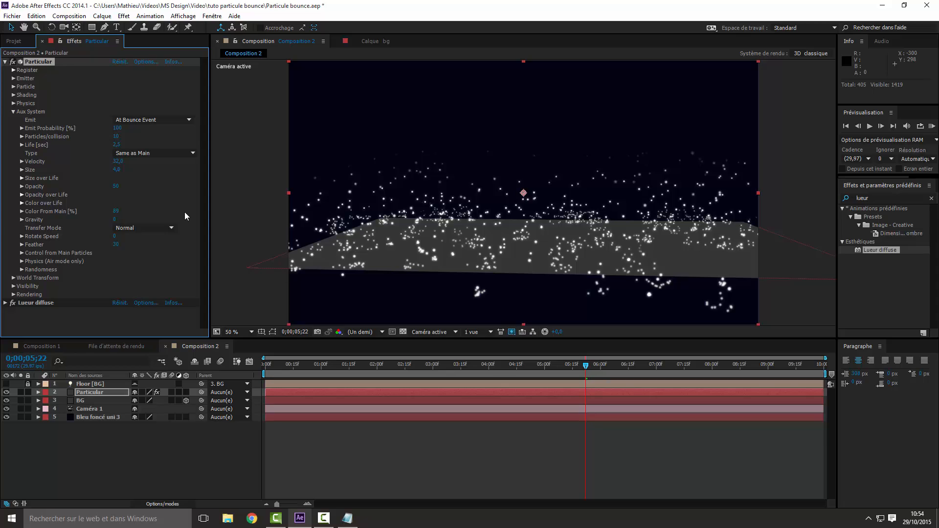
pyautogui.write('90')
pyautogui.press('Return')
# - Change the main particles' Color from white to a fully saturated orange
pyautogui.click(14, 87)
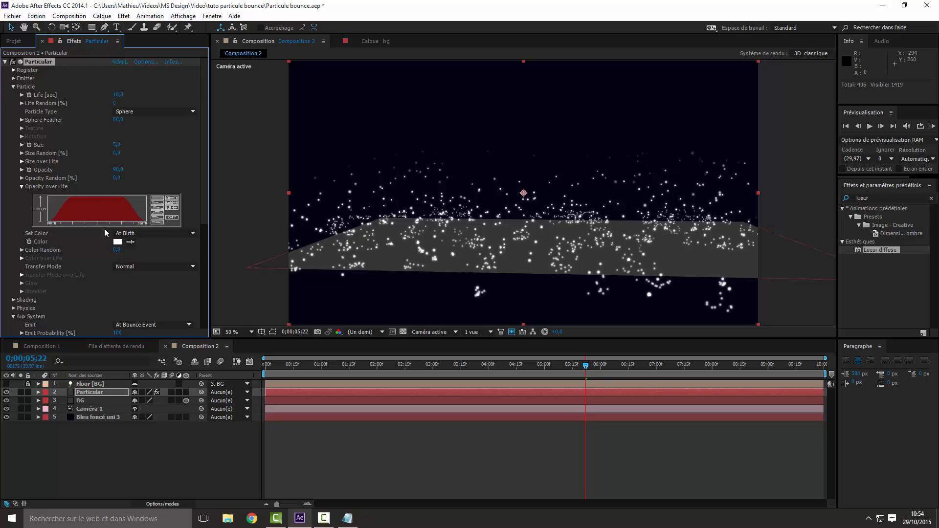
pyautogui.click(117, 242)
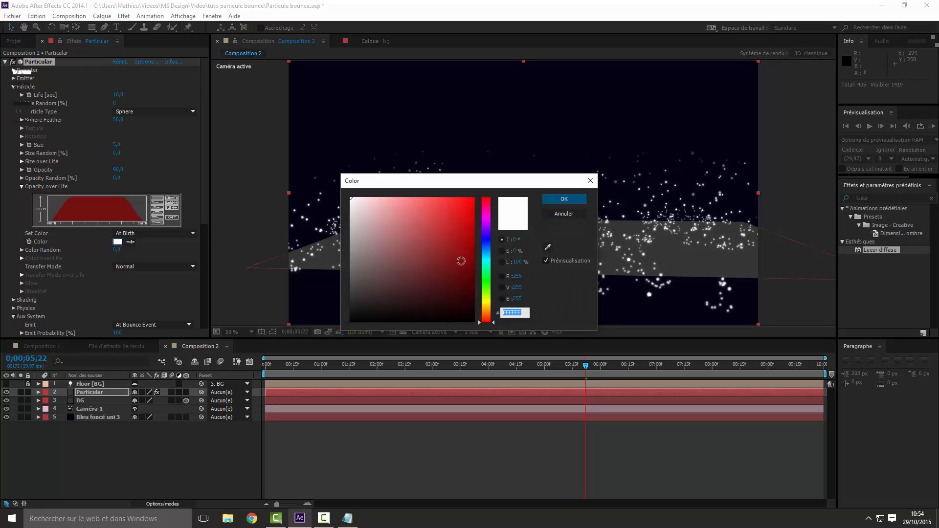
pyautogui.moveTo(488, 321); pyautogui.dragTo(488, 313)
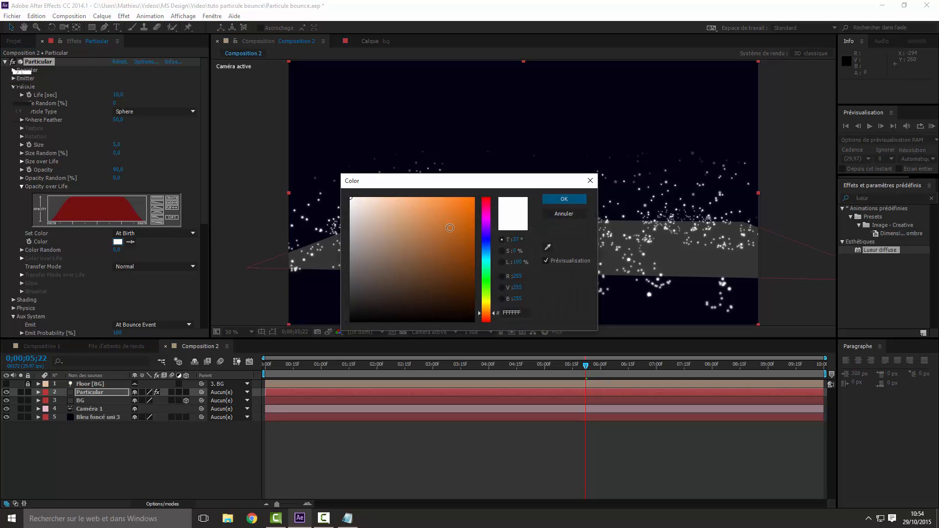
pyautogui.moveTo(464, 259); pyautogui.dragTo(494, 184)
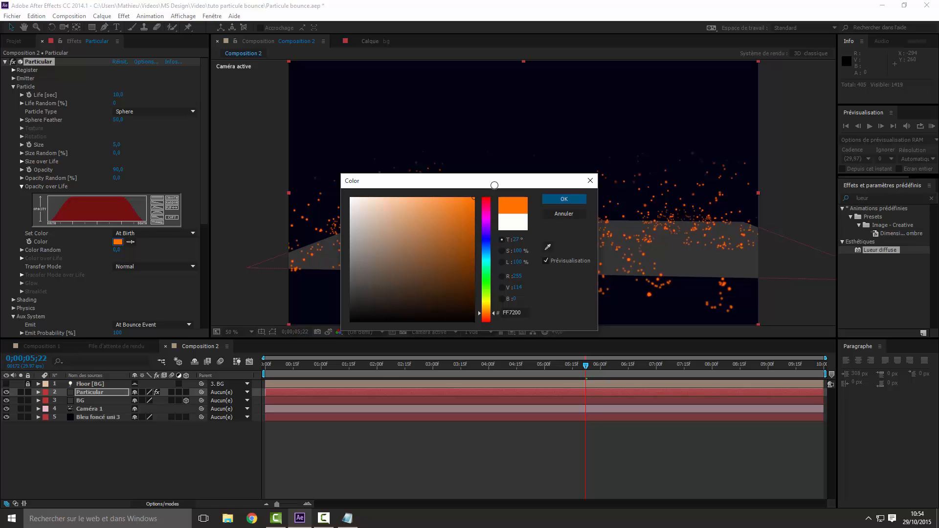
pyautogui.click(487, 318)
pyautogui.moveTo(486, 321); pyautogui.dragTo(488, 318)
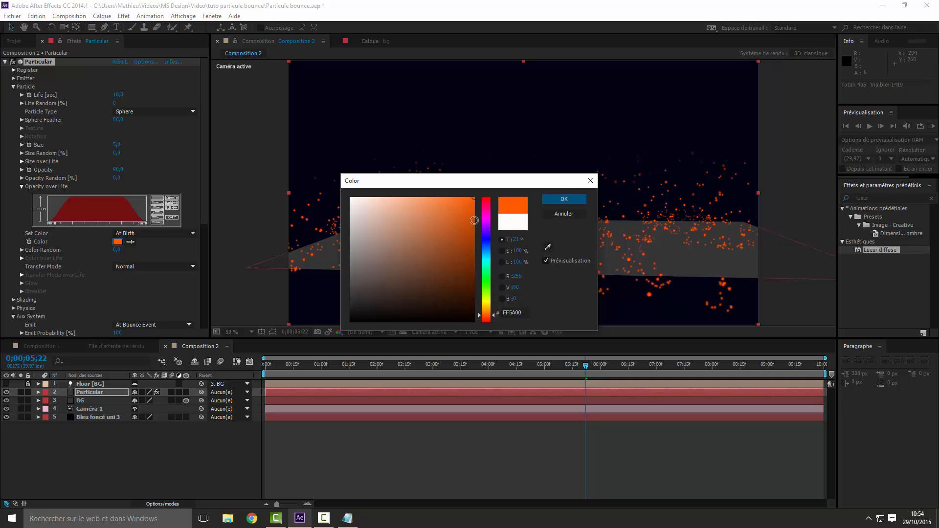
pyautogui.moveTo(472, 211)
pyautogui.mouseDown()
pyautogui.moveTo(474, 221)
pyautogui.moveTo(520, 181)
pyautogui.mouseUp()
pyautogui.moveTo(487, 316); pyautogui.dragTo(486, 313)
pyautogui.click(564, 199)
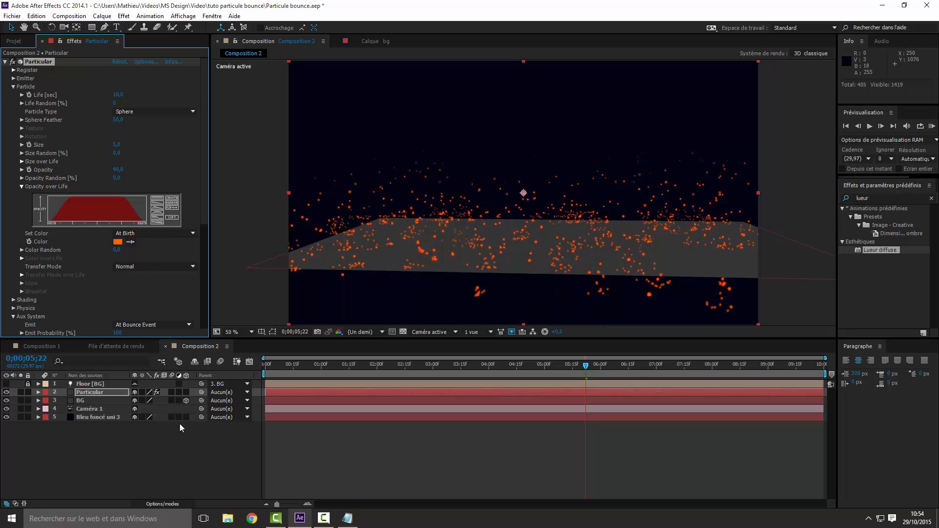
pyautogui.click(125, 444)
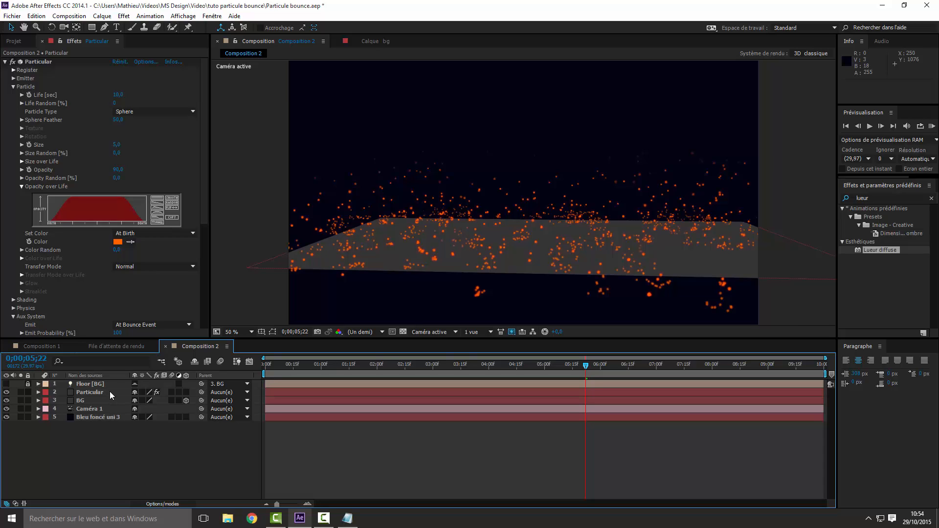
# - Set the Emitter's Particles/sec to 50 and scrub the timeline back to 0;00;03;13
pyautogui.moveTo(397, 368); pyautogui.dragTo(483, 380)
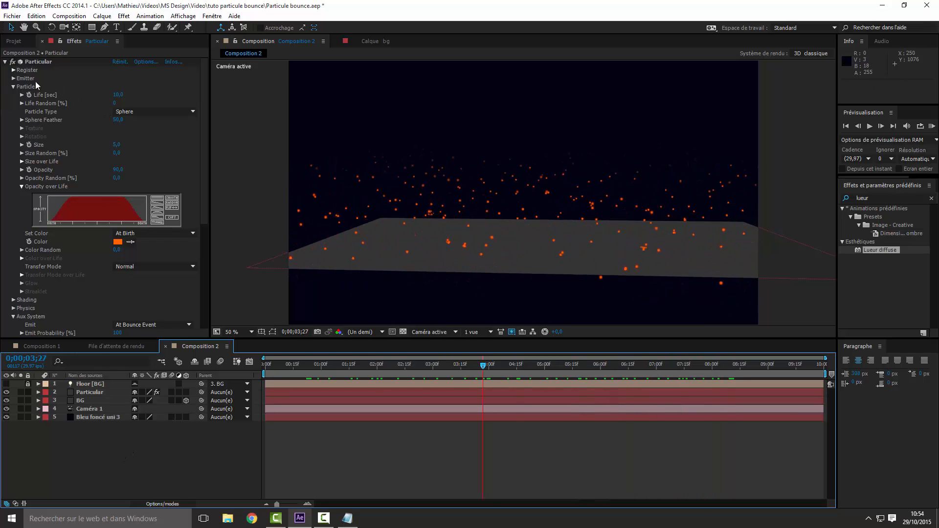
pyautogui.click(13, 78)
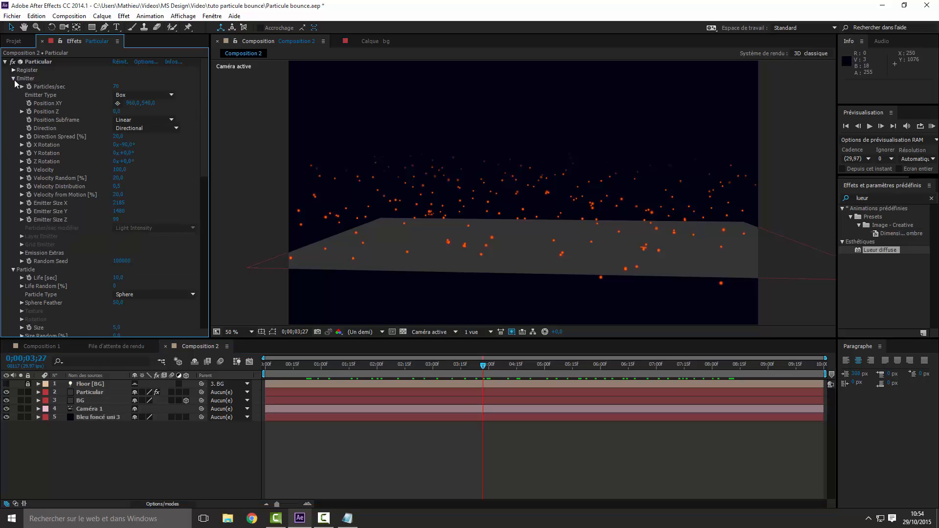
pyautogui.click(118, 87)
pyautogui.write('50')
pyautogui.press('Return')
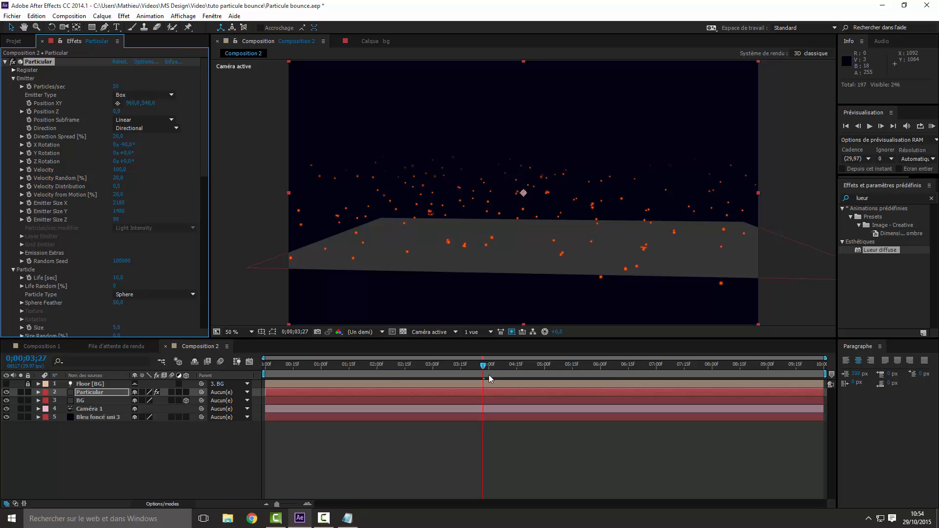
pyautogui.moveTo(488, 374); pyautogui.dragTo(457, 388)
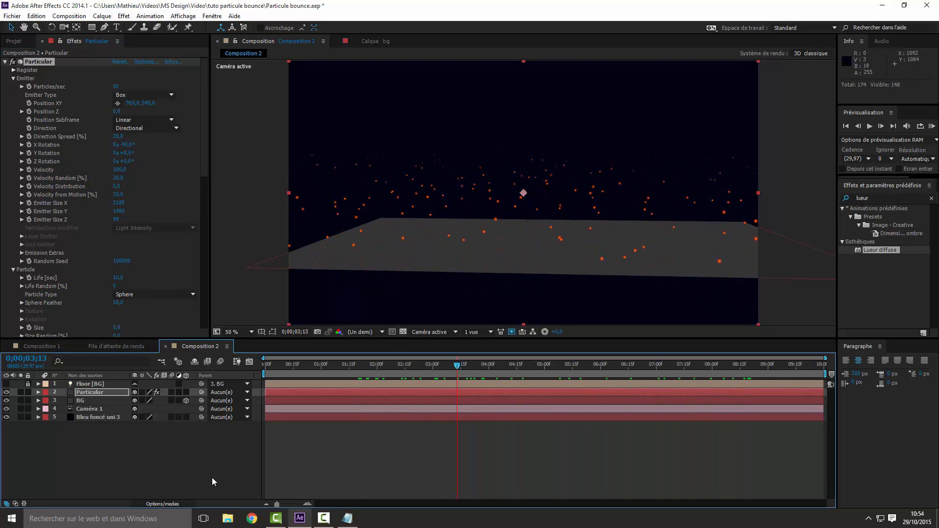
# - Turn on depth of field in the camera options of Caméra 1
pyautogui.click(97, 447)
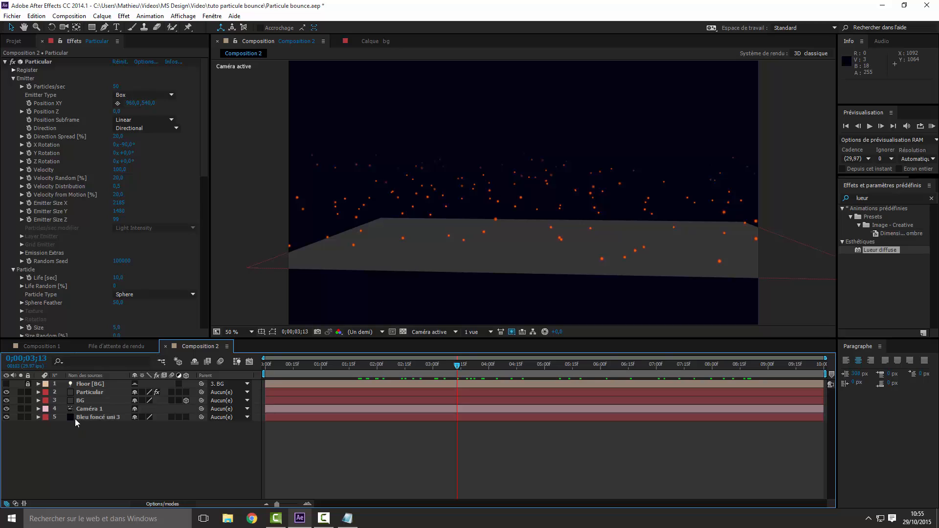
pyautogui.click(88, 410)
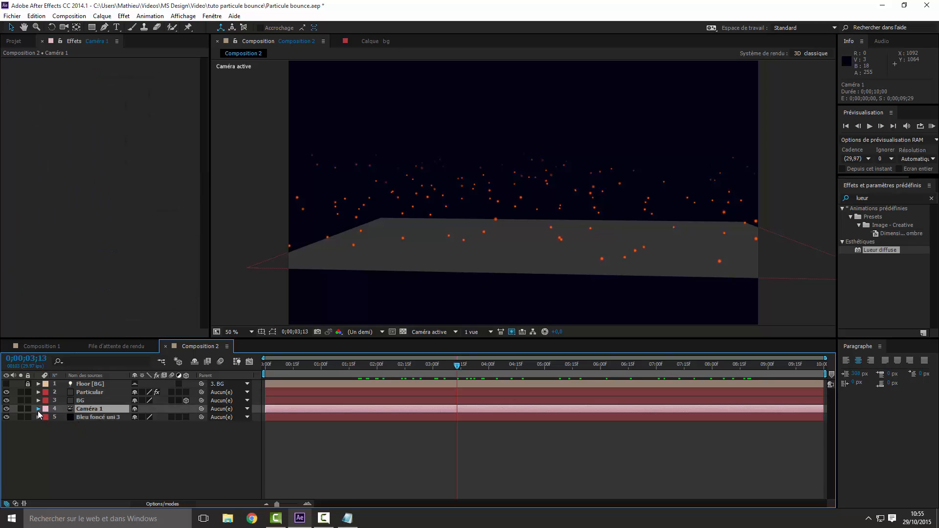
pyautogui.click(37, 410)
pyautogui.click(43, 417)
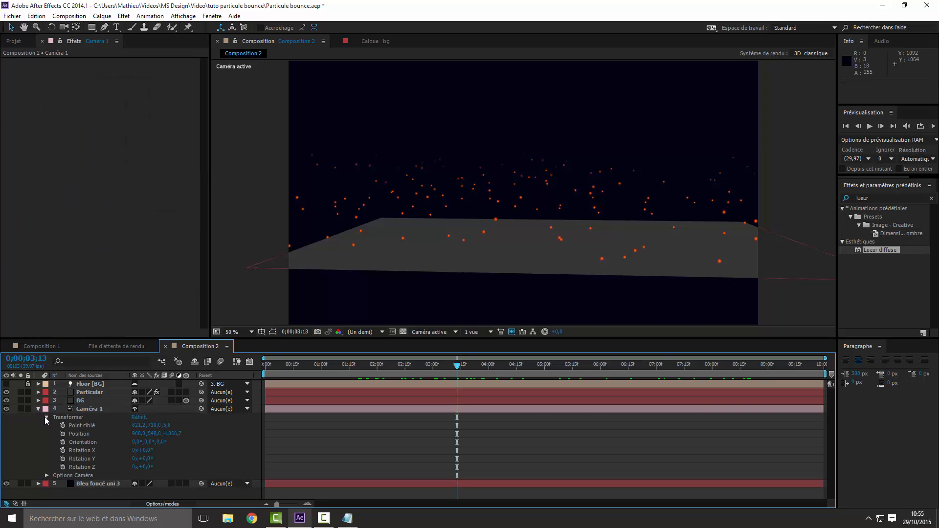
pyautogui.click(47, 417)
pyautogui.click(47, 426)
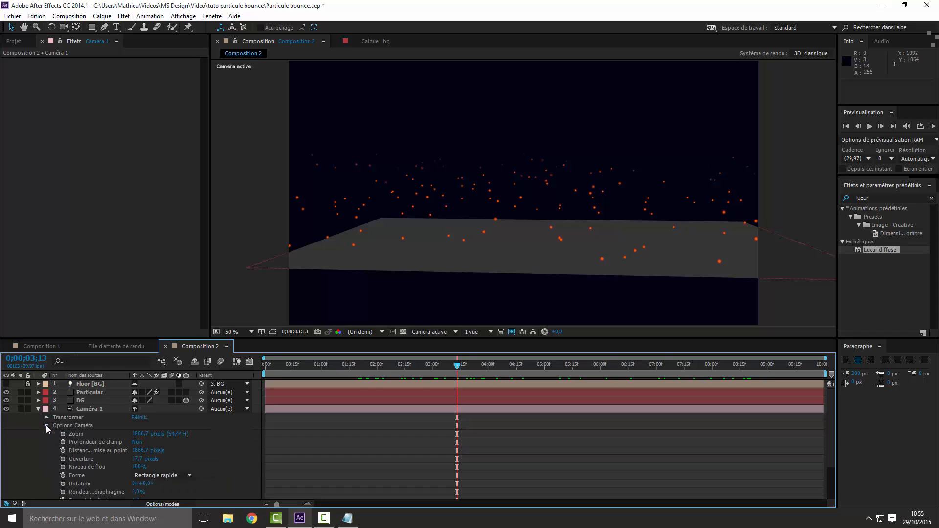
pyautogui.scroll(-2, 112, 433)
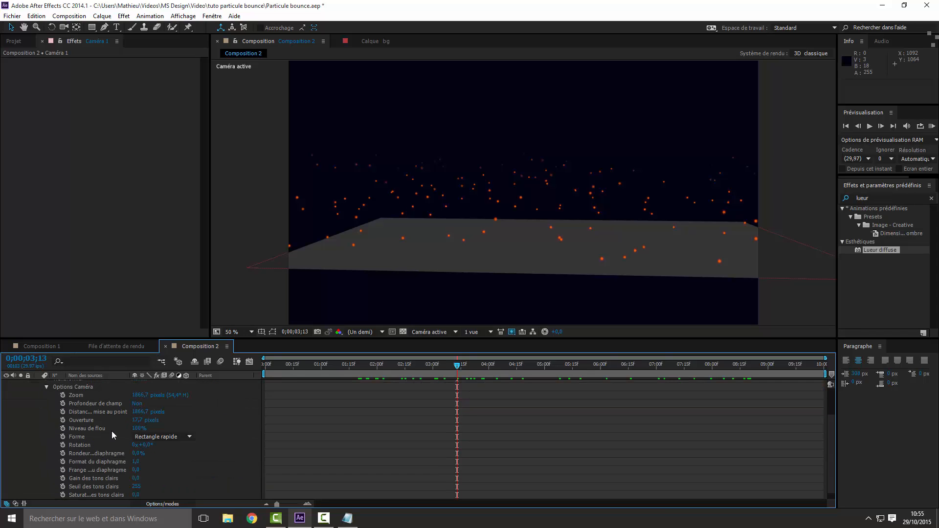
pyautogui.click(136, 404)
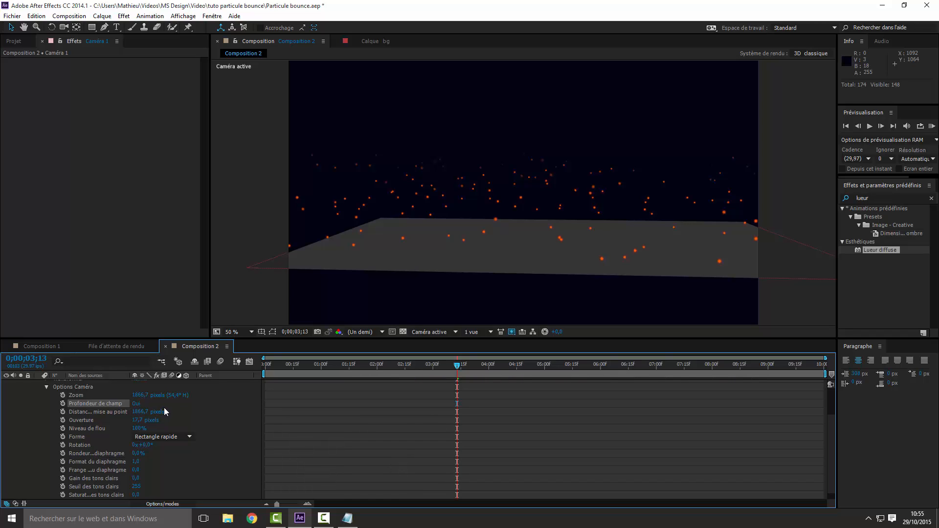
# - Set the camera's blur level to 150% and scrub the timeline to 0;00;04;19
pyautogui.click(138, 429)
pyautogui.write('150')
pyautogui.press('Return')
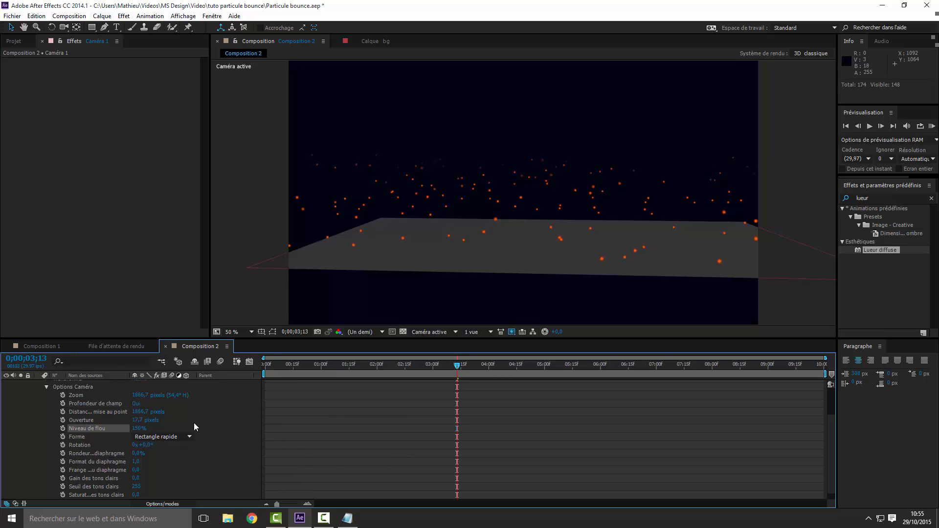
pyautogui.moveTo(457, 364); pyautogui.dragTo(551, 389)
pyautogui.moveTo(604, 392); pyautogui.dragTo(505, 418)
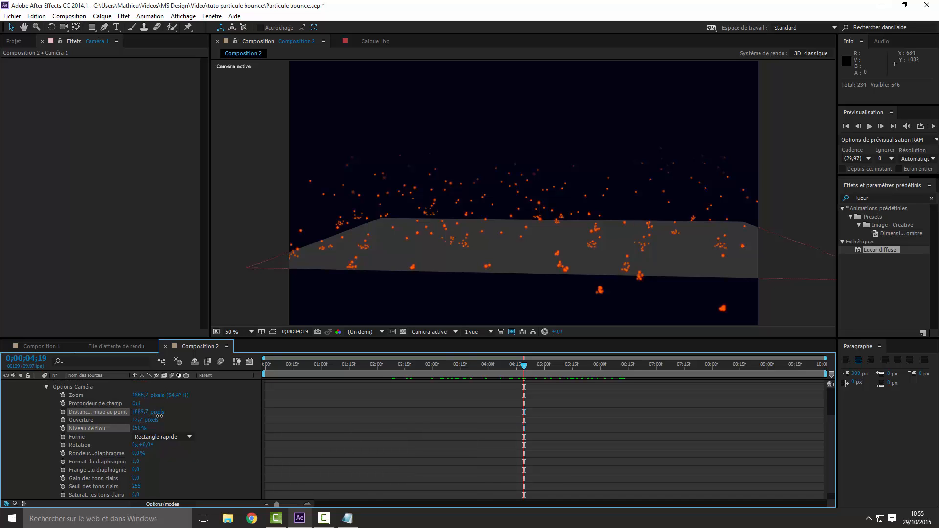
# - Try several focus distances on the camera, ending at 997.7 pixels
pyautogui.moveTo(216, 416); pyautogui.dragTo(337, 418)
pyautogui.moveTo(228, 421); pyautogui.dragTo(97, 428)
pyautogui.moveTo(21, 427); pyautogui.dragTo(19, 426)
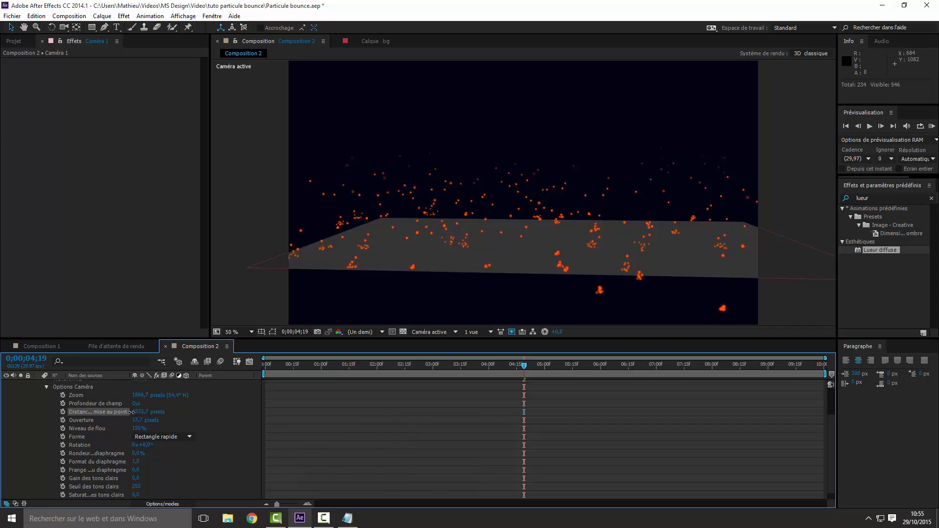
pyautogui.moveTo(76, 417); pyautogui.dragTo(2, 418)
pyautogui.moveTo(136, 412); pyautogui.dragTo(47, 411)
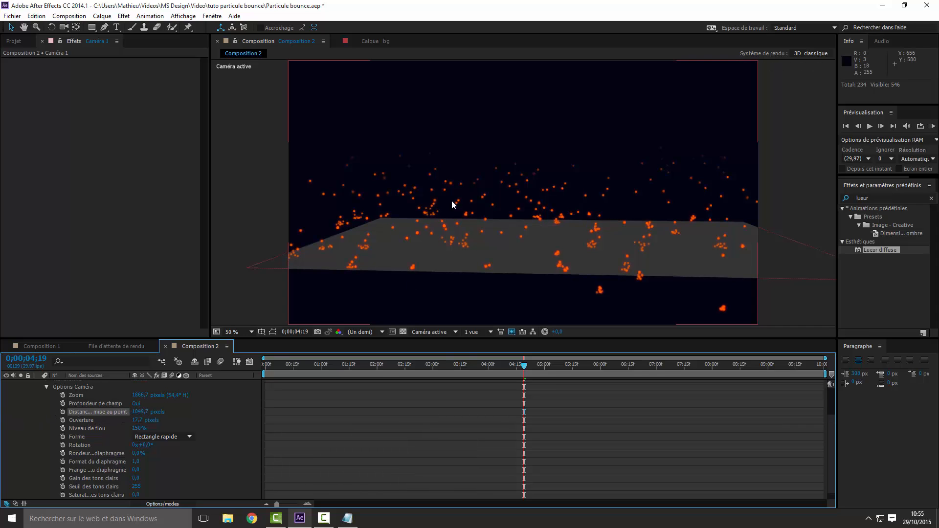
pyautogui.moveTo(138, 412); pyautogui.dragTo(2, 427)
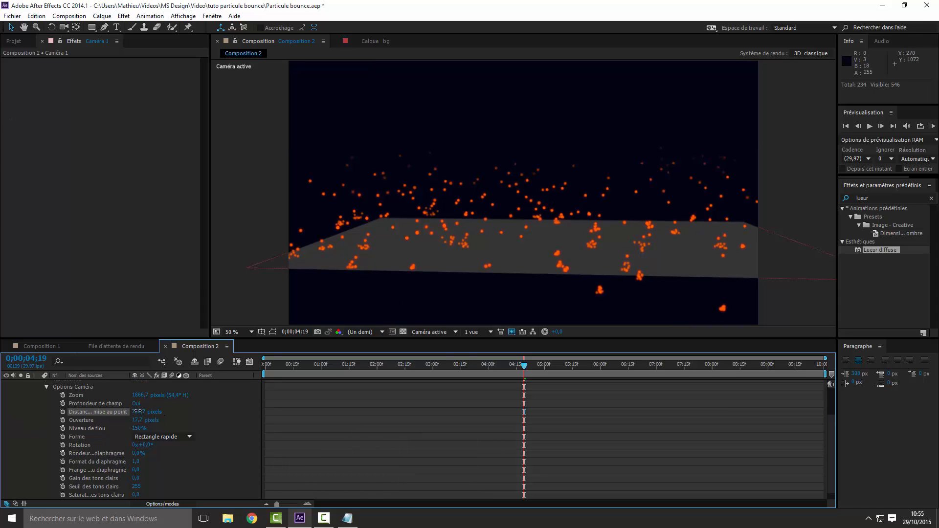
pyautogui.moveTo(139, 412); pyautogui.dragTo(49, 417)
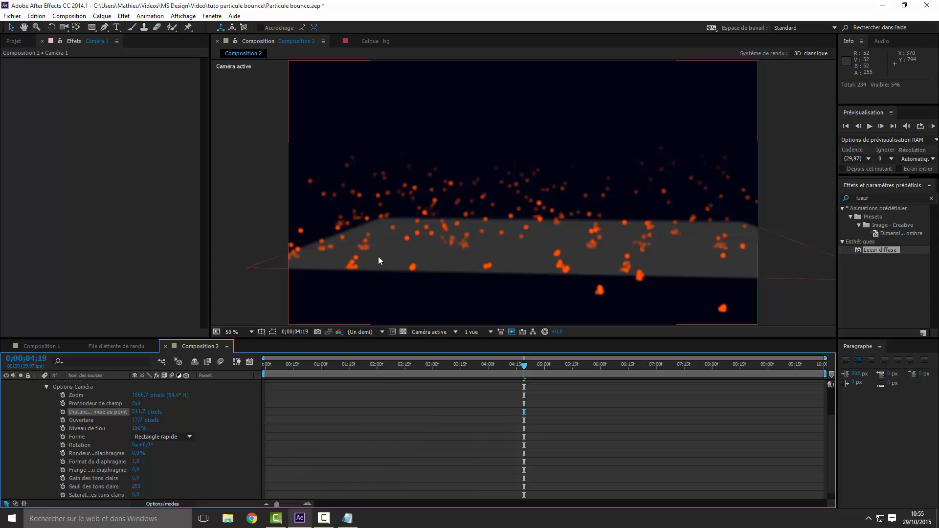
pyautogui.moveTo(137, 415); pyautogui.dragTo(380, 420)
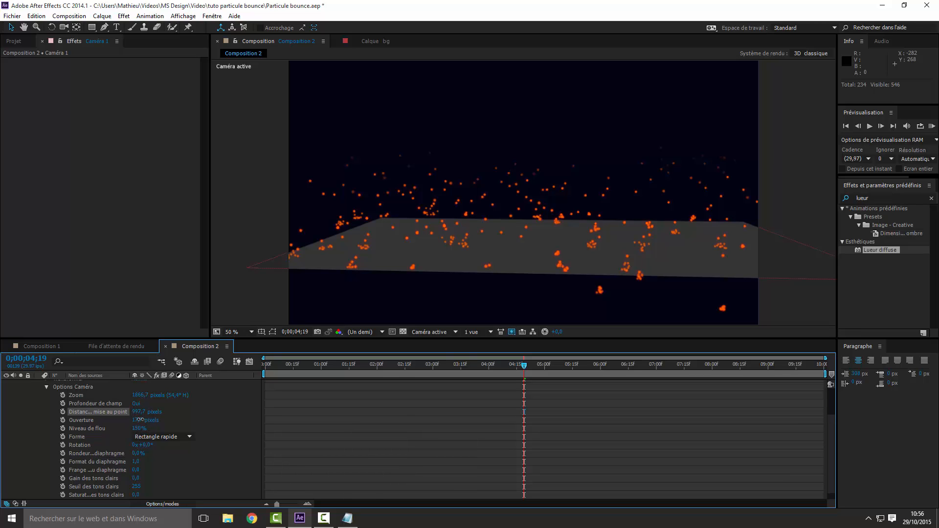
# - Set the camera's aperture to 150 pixels for a stronger depth-of-field blur
pyautogui.moveTo(141, 420); pyautogui.dragTo(206, 424)
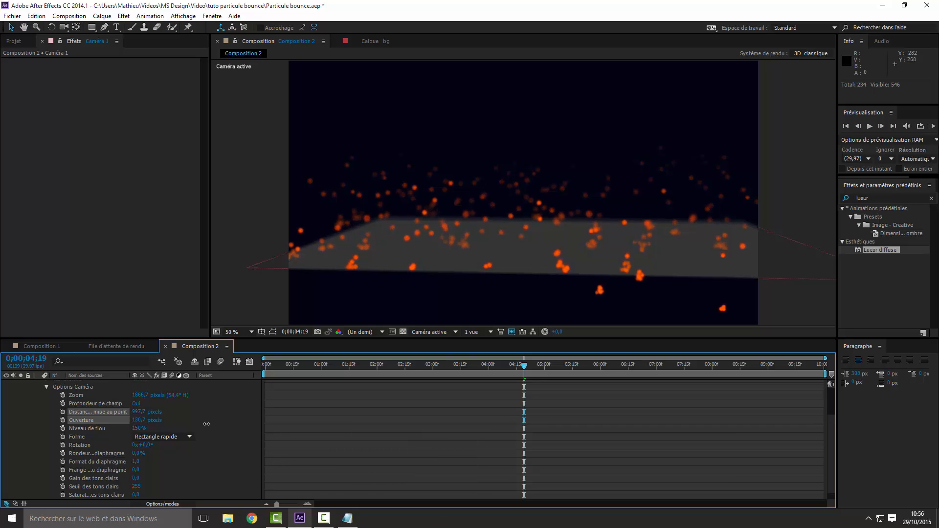
pyautogui.click(144, 420)
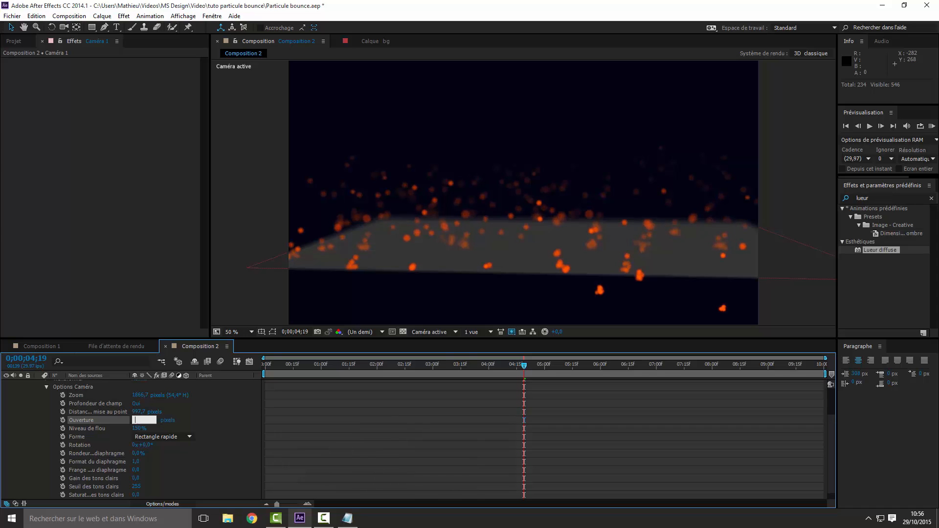
pyautogui.write('150')
pyautogui.press('Return')
# - Increase the camera's focus distance to 1455.7 pixels and collapse the Caméra 1 properties
pyautogui.moveTo(138, 415); pyautogui.dragTo(236, 414)
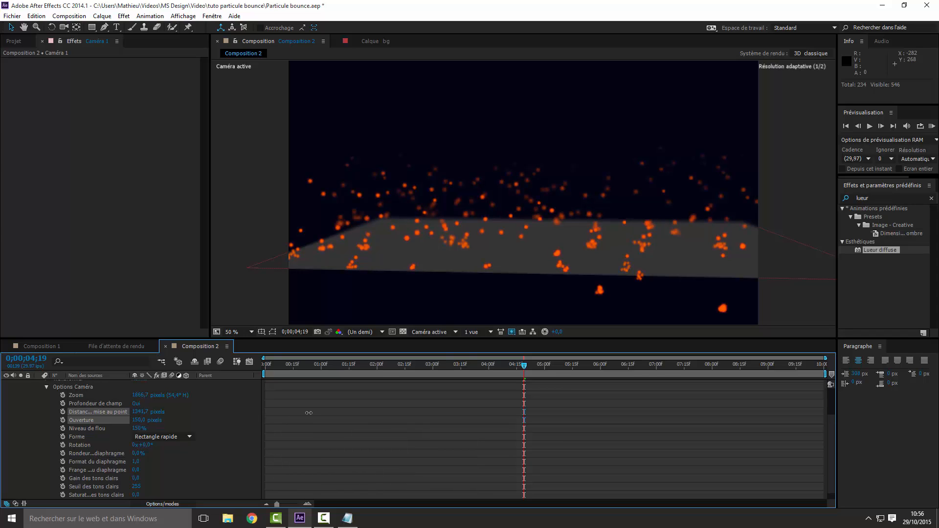
pyautogui.moveTo(308, 412); pyautogui.dragTo(309, 413)
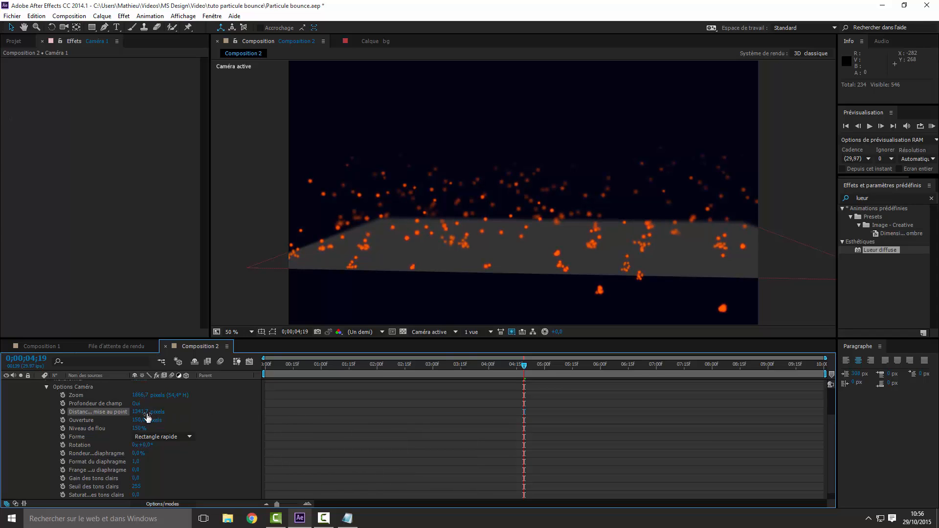
pyautogui.moveTo(141, 412); pyautogui.dragTo(163, 414)
pyautogui.scroll(3, 105, 441)
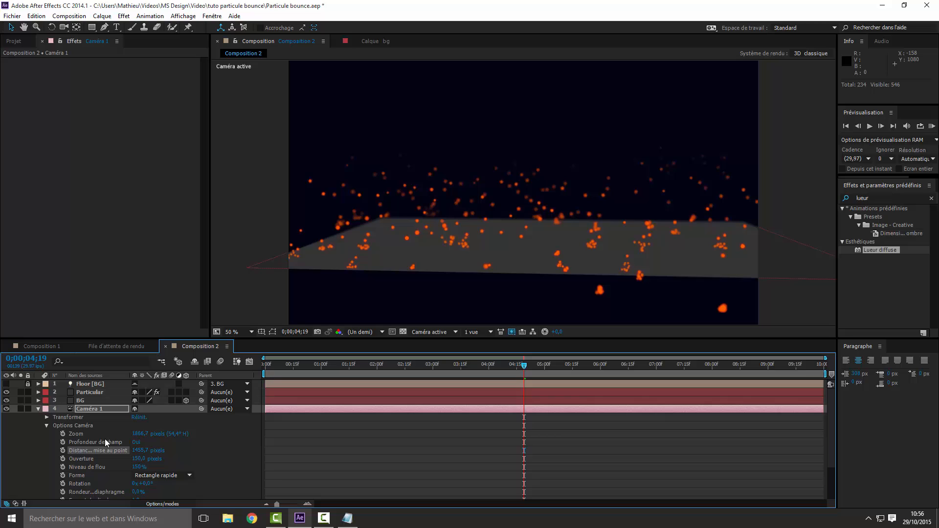
pyautogui.click(38, 407)
pyautogui.click(69, 436)
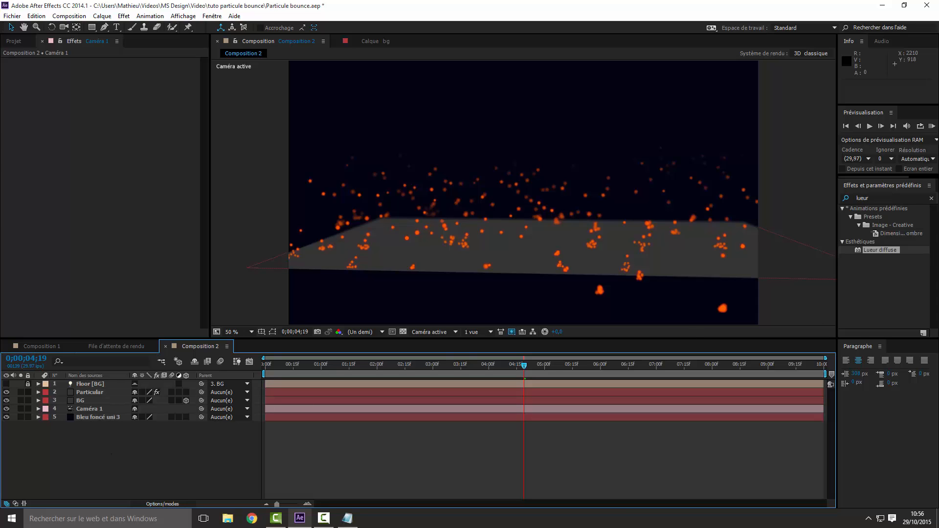
# - Create a 1920 x 1080 solid named Form bg in dark grey (2D2D2D)
pyautogui.hotkey('alt', 'Tab')
pyautogui.click(205, 454)
pyautogui.rightClick(57, 458)
pyautogui.moveTo(149, 356)
pyautogui.click(254, 381)
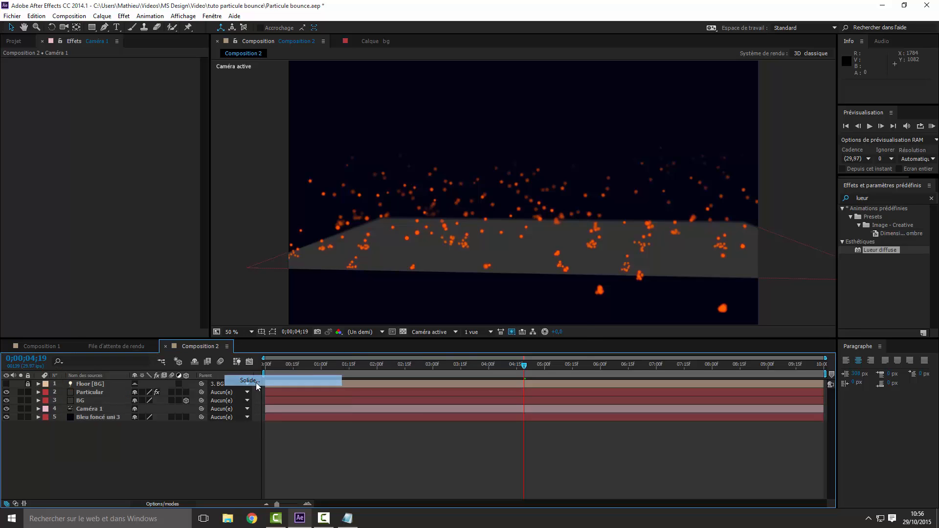
pyautogui.press('BackSpace')
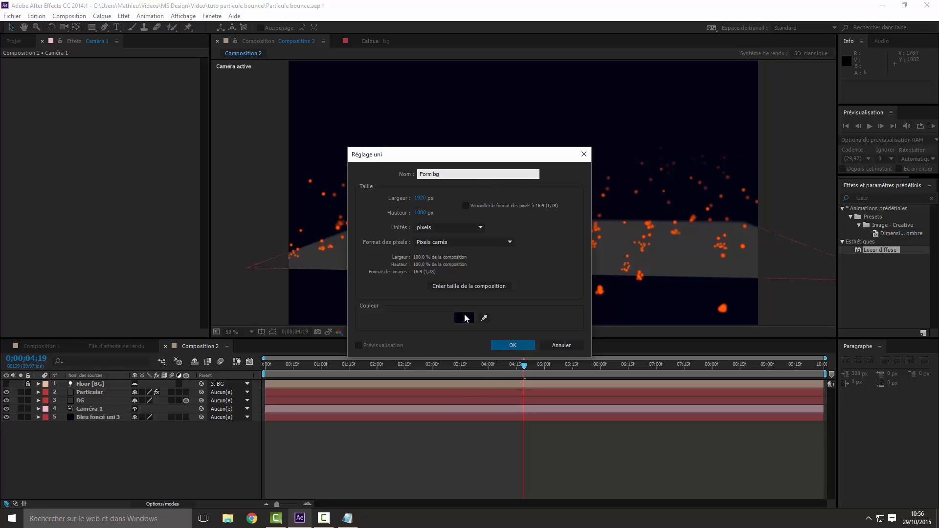
pyautogui.click(463, 318)
pyautogui.moveTo(399, 218); pyautogui.dragTo(266, 333)
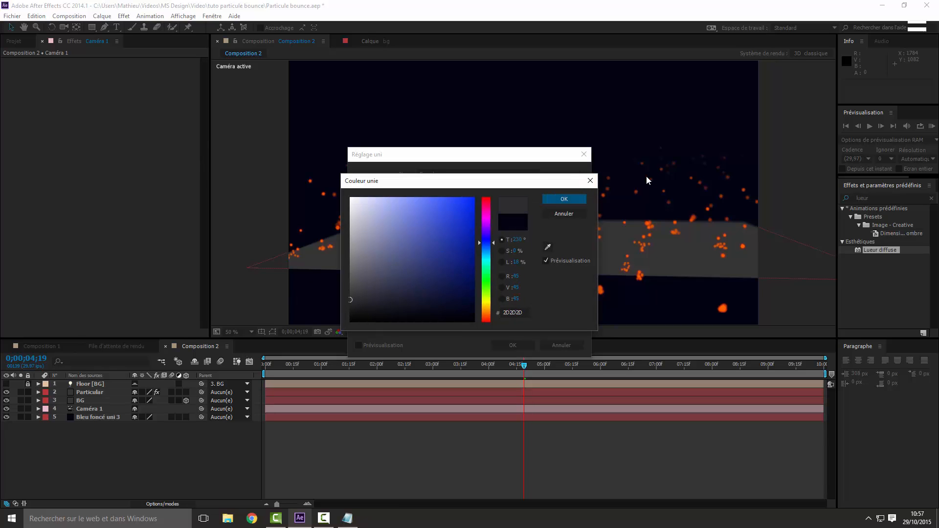
pyautogui.click(563, 199)
pyautogui.click(511, 344)
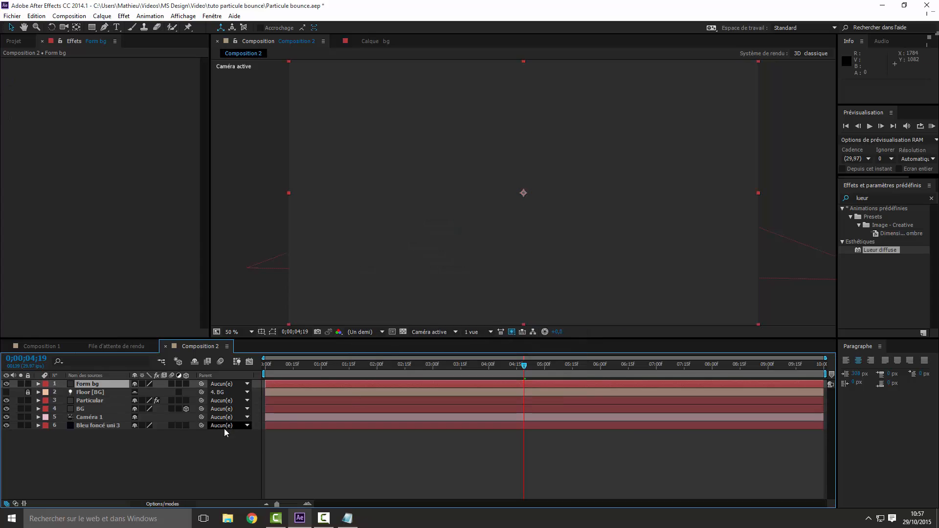
# - Check Composition 1 for reference and apply the Lueur diffuse effect to the Form bg layer in Composition 2
pyautogui.click(32, 345)
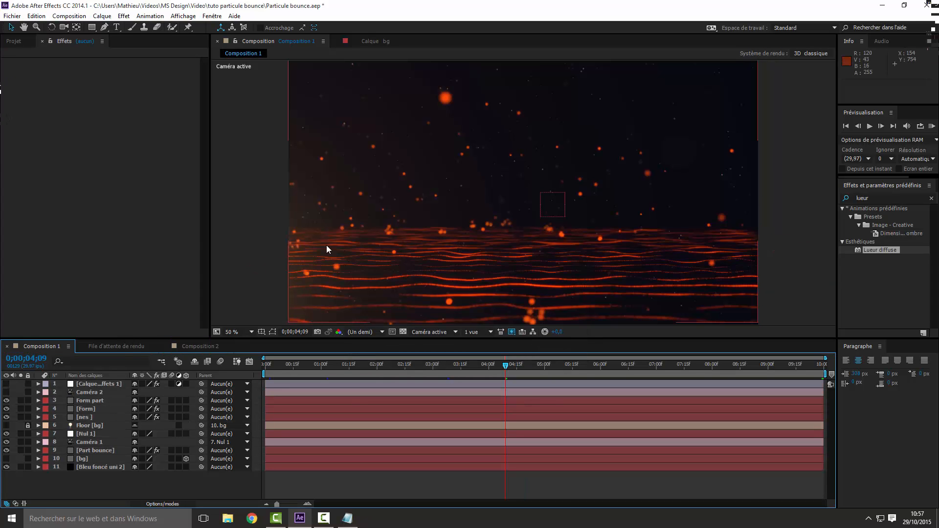
pyautogui.click(128, 346)
pyautogui.click(187, 345)
pyautogui.click(121, 457)
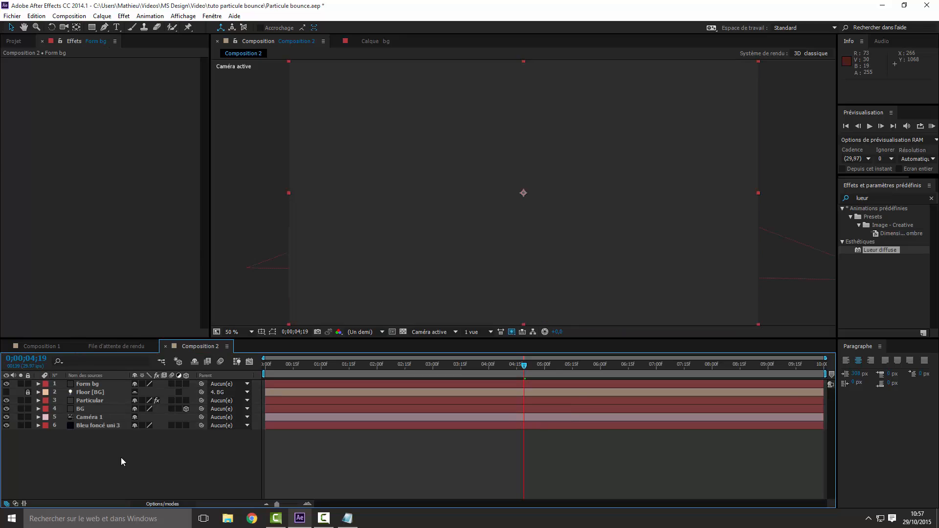
pyautogui.click(89, 385)
pyautogui.moveTo(884, 199); pyautogui.dragTo(766, 193)
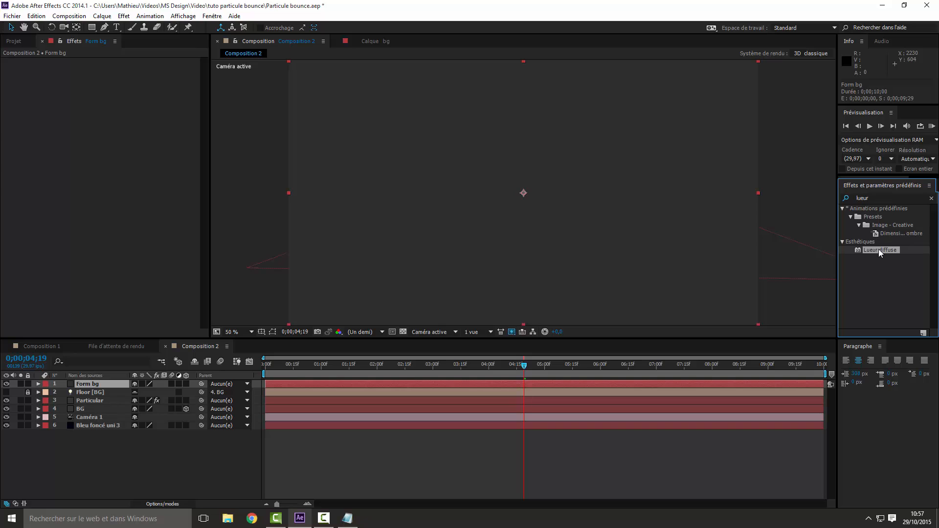
pyautogui.moveTo(879, 248); pyautogui.dragTo(45, 239)
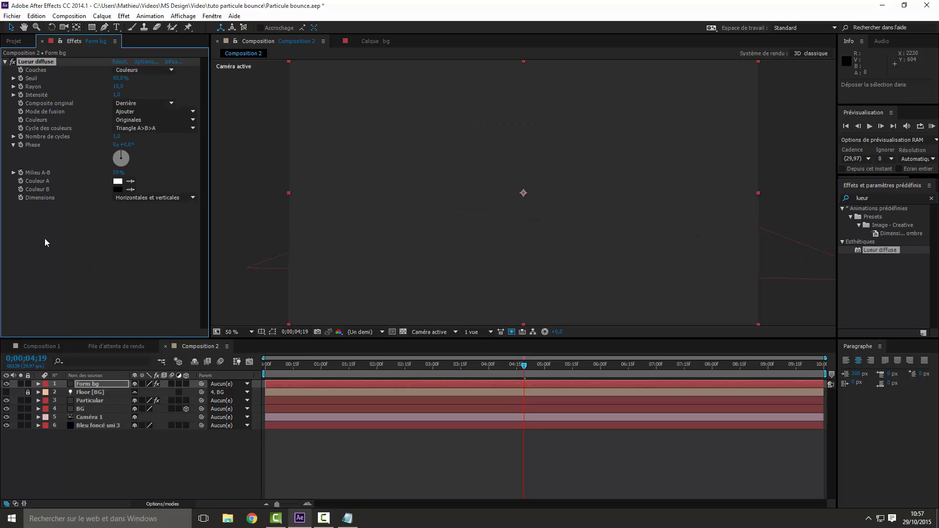
# - Search the effects for form, apply Trapcode Form to the Form bg layer, and collapse the Lueur diffuse settings
pyautogui.click(874, 198)
pyautogui.write('l')
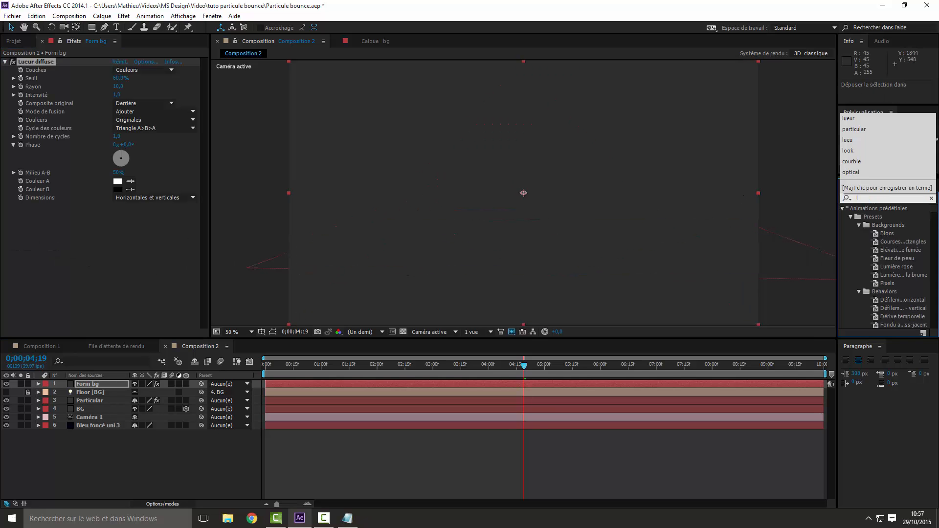
pyautogui.write('form')
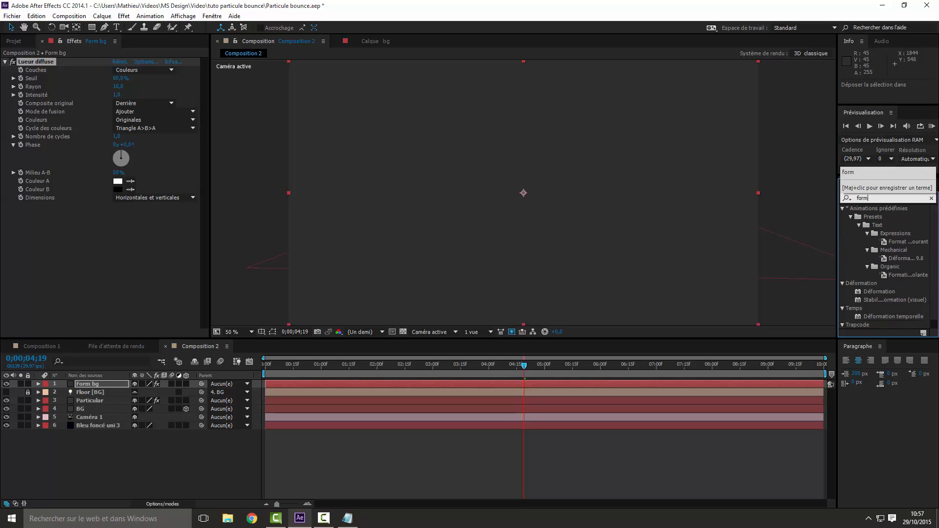
pyautogui.scroll(-1, 880, 307)
pyautogui.moveTo(871, 323); pyautogui.dragTo(68, 270)
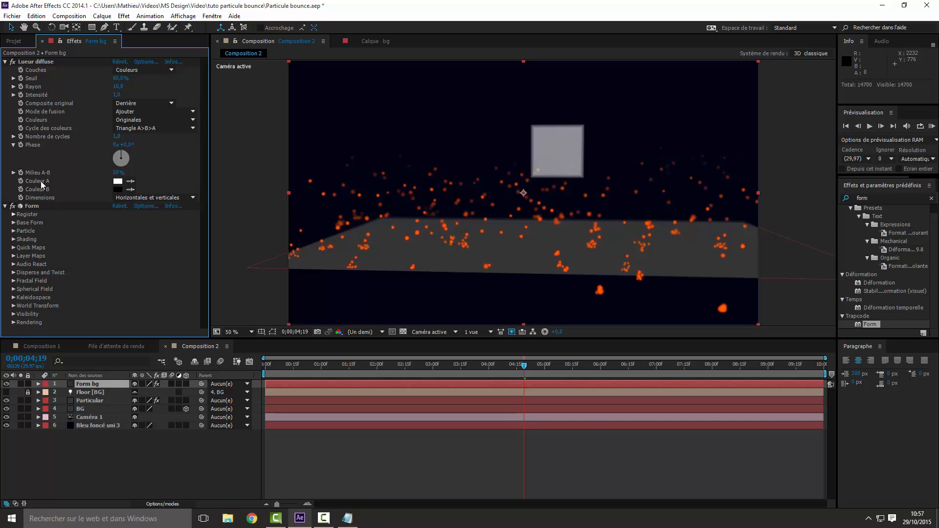
pyautogui.click(5, 61)
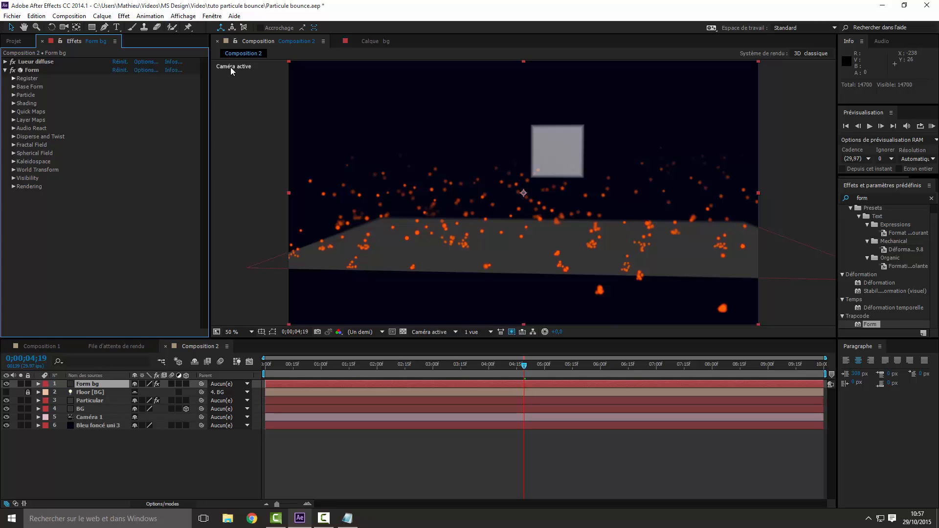
# - Orbit Caméra 1 to a raised, angled view of the floor, and reset its Position property
pyautogui.click(87, 417)
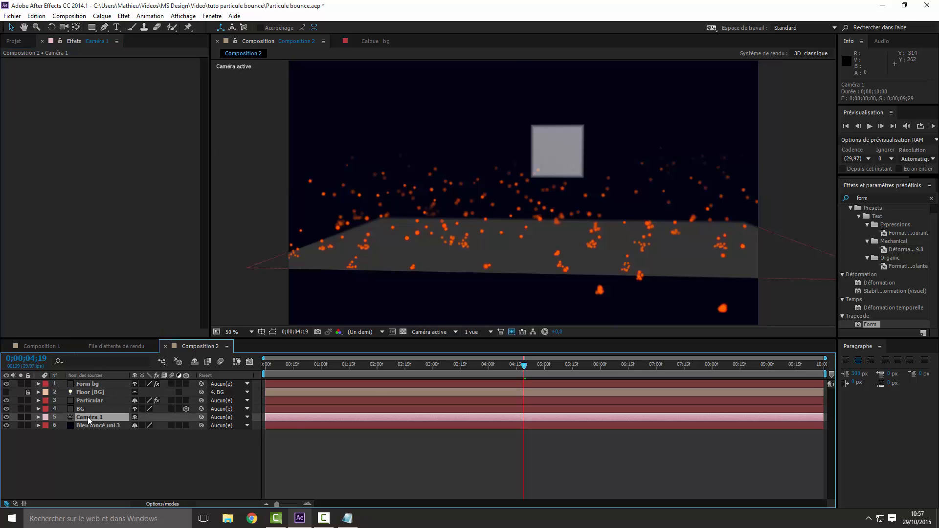
pyautogui.click(64, 28)
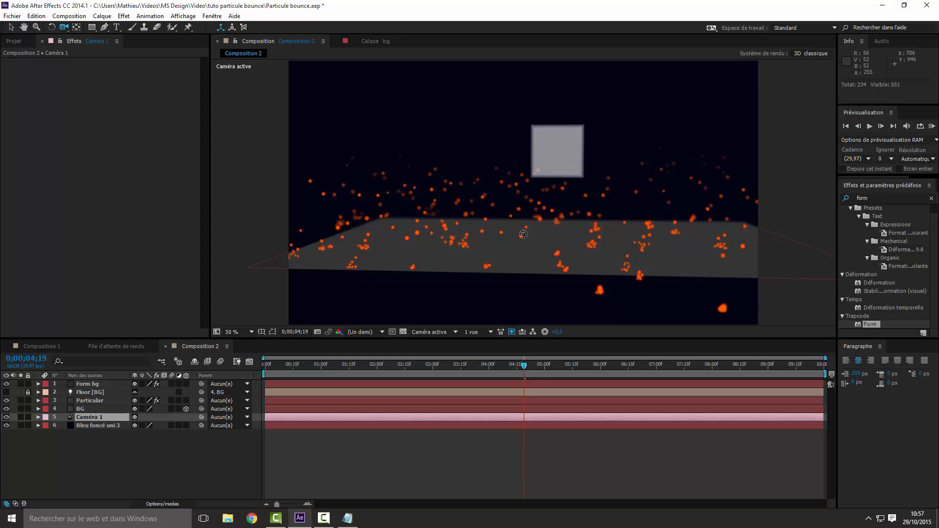
pyautogui.moveTo(464, 196); pyautogui.dragTo(588, 451)
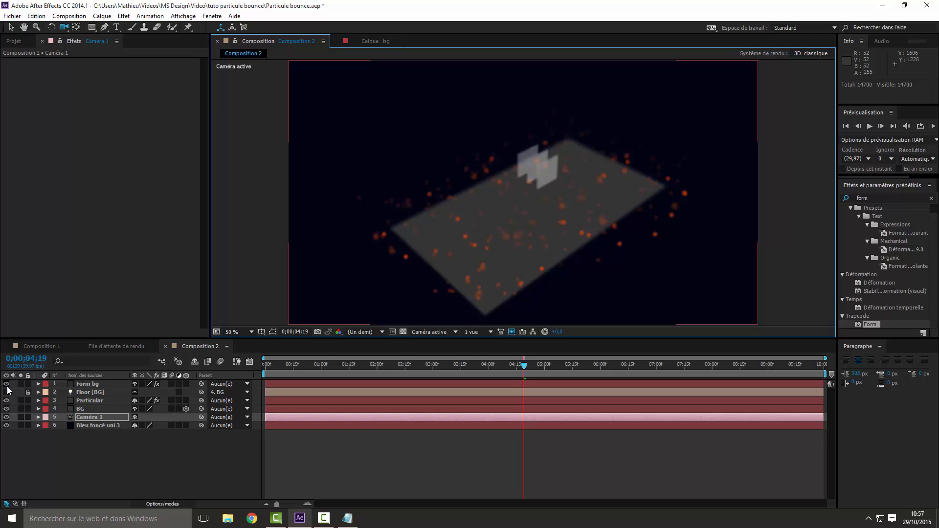
pyautogui.click(37, 416)
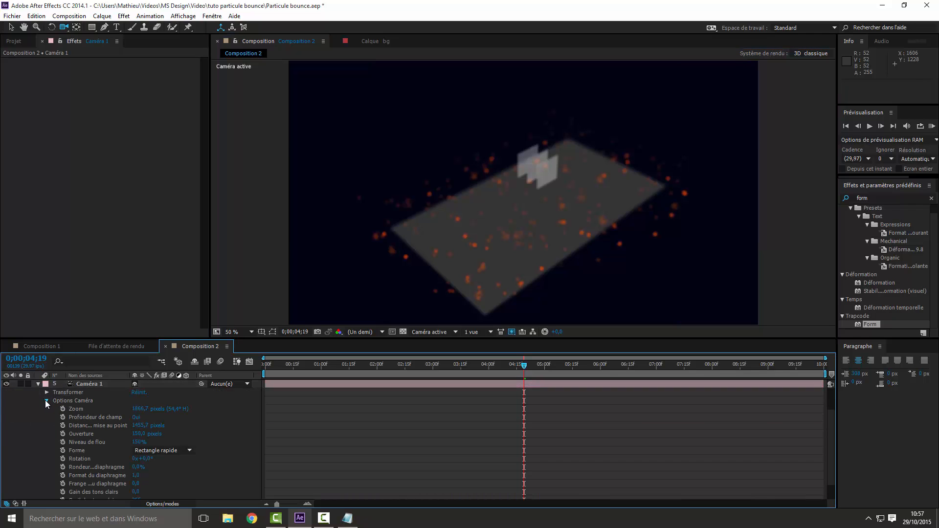
pyautogui.click(47, 401)
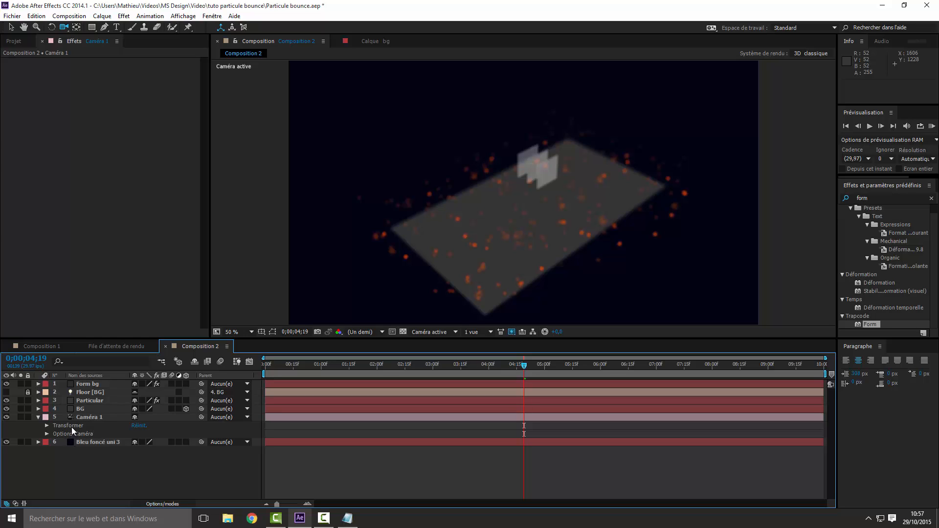
pyautogui.click(39, 418)
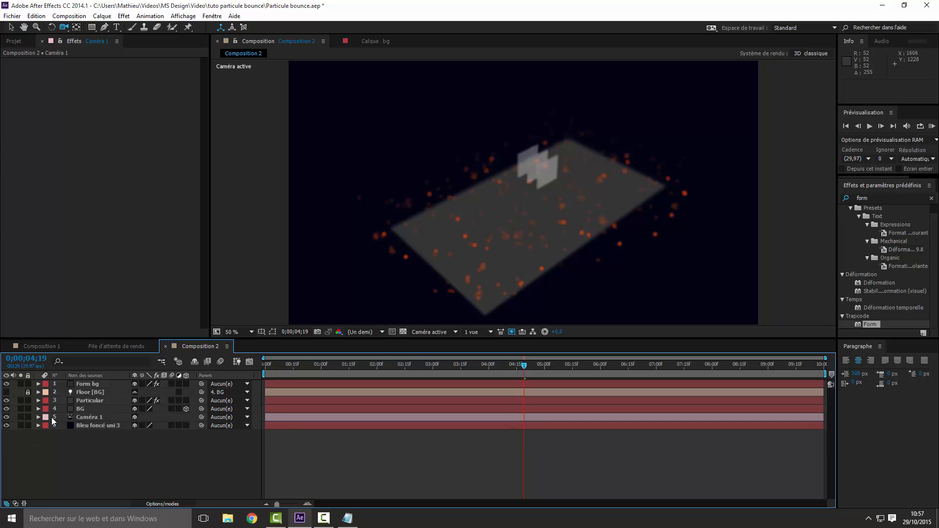
pyautogui.click(89, 417)
pyautogui.press('p')
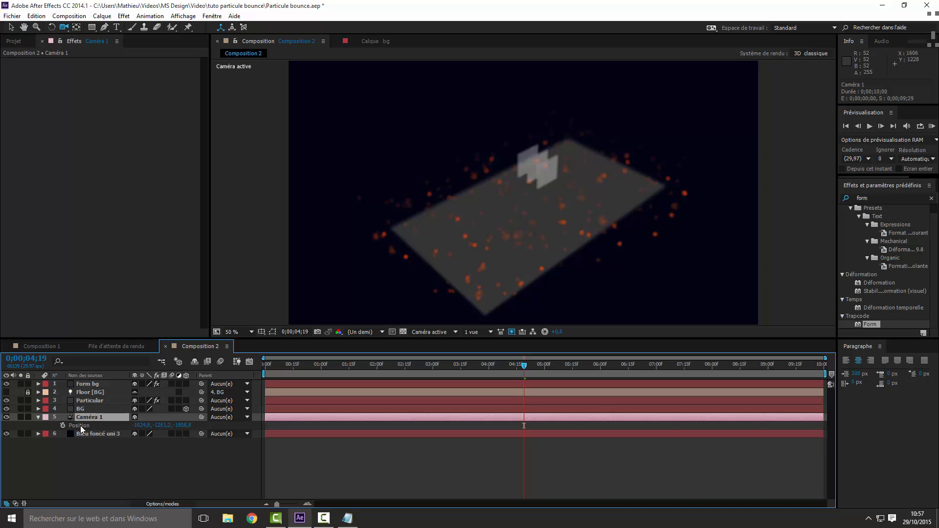
pyautogui.rightClick(79, 425)
pyautogui.click(111, 397)
# - Create a 35 mm two-node camera named Caméra 2 and hide Caméra 1
pyautogui.rightClick(93, 454)
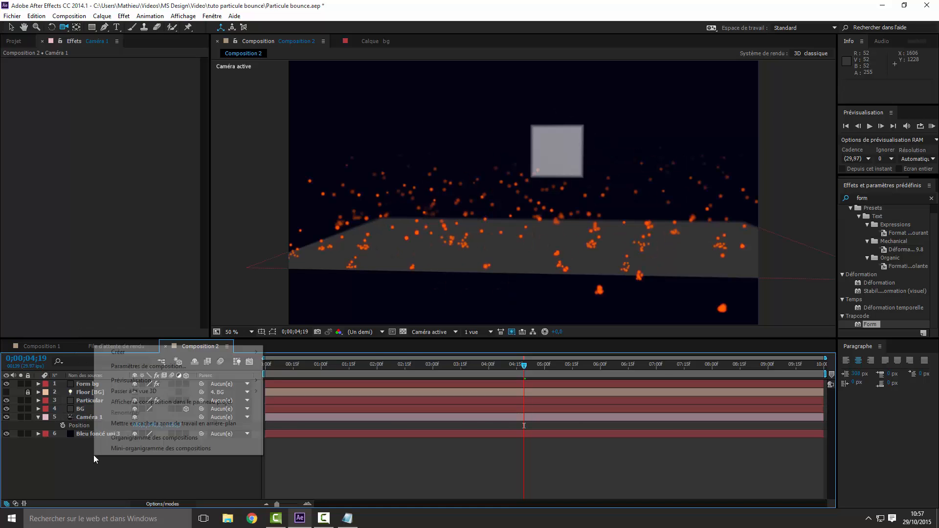
pyautogui.moveTo(231, 353)
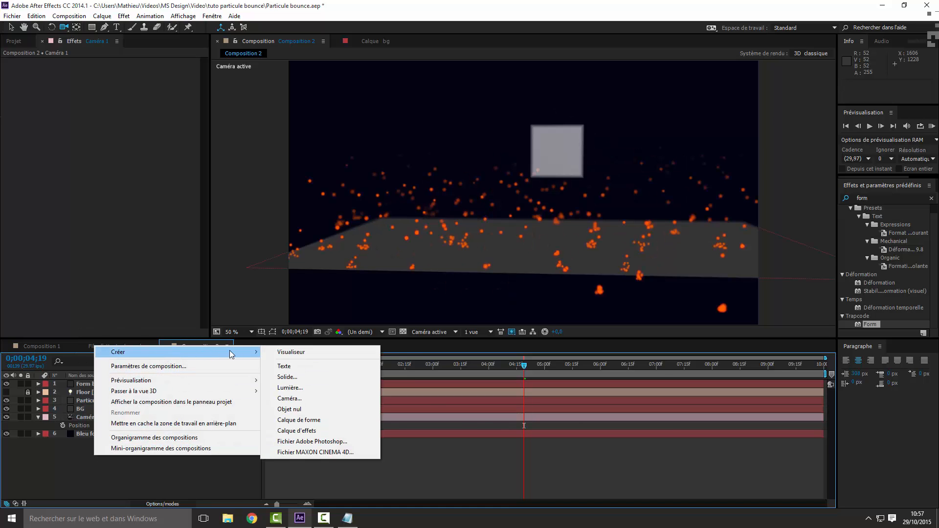
pyautogui.click(293, 398)
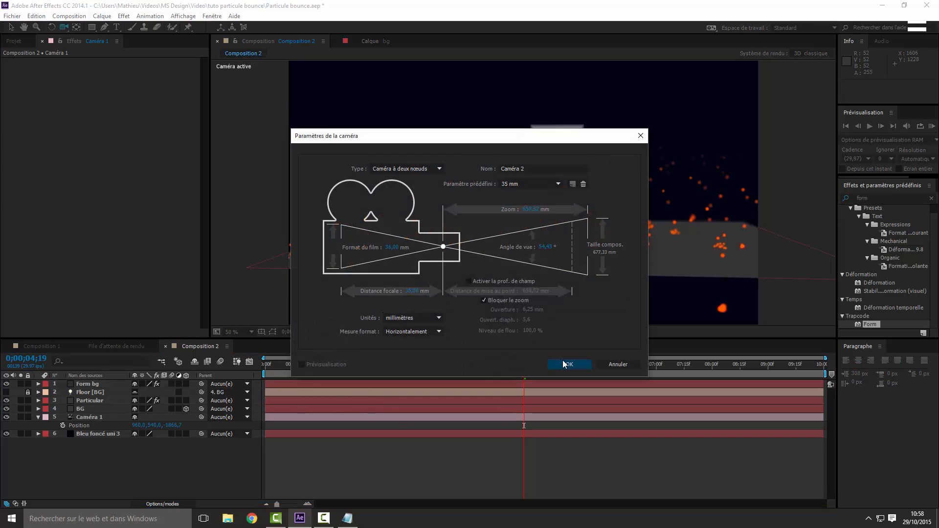
pyautogui.click(562, 360)
pyautogui.click(6, 425)
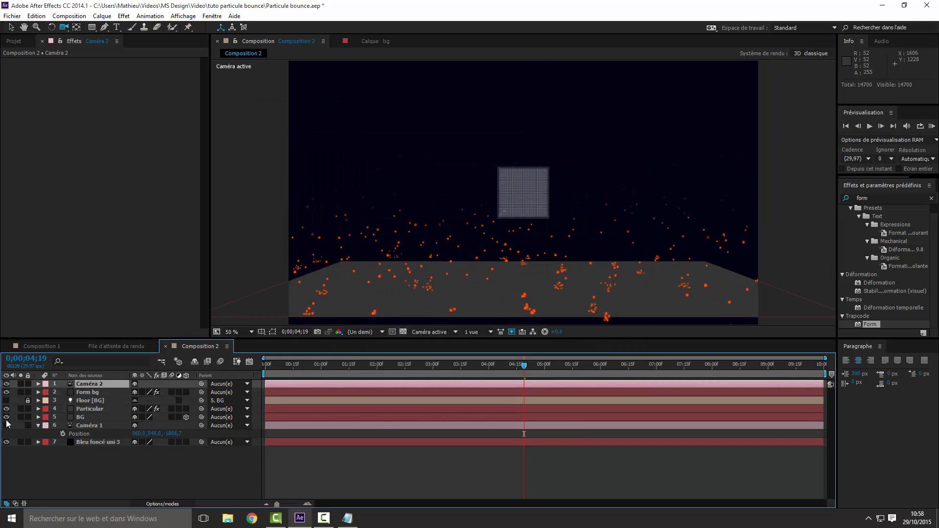
# - Collapse the Caméra 1 properties and orbit Caméra 2 to a raised, angled view of the floor
pyautogui.click(38, 425)
pyautogui.click(76, 451)
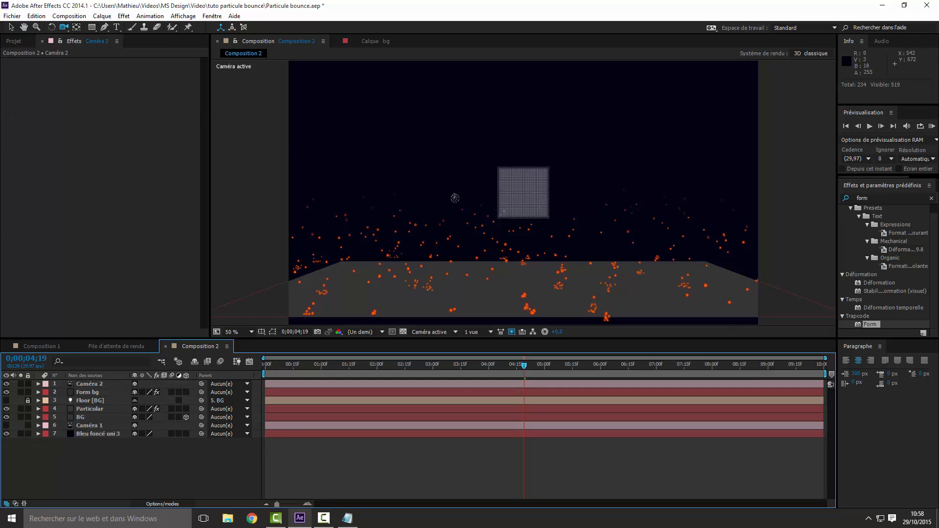
pyautogui.moveTo(451, 199); pyautogui.dragTo(500, 299)
pyautogui.click(127, 462)
# - Open the Base Form settings of the Form effect on Form bg and keep Box - Grid as the base form
pyautogui.click(96, 392)
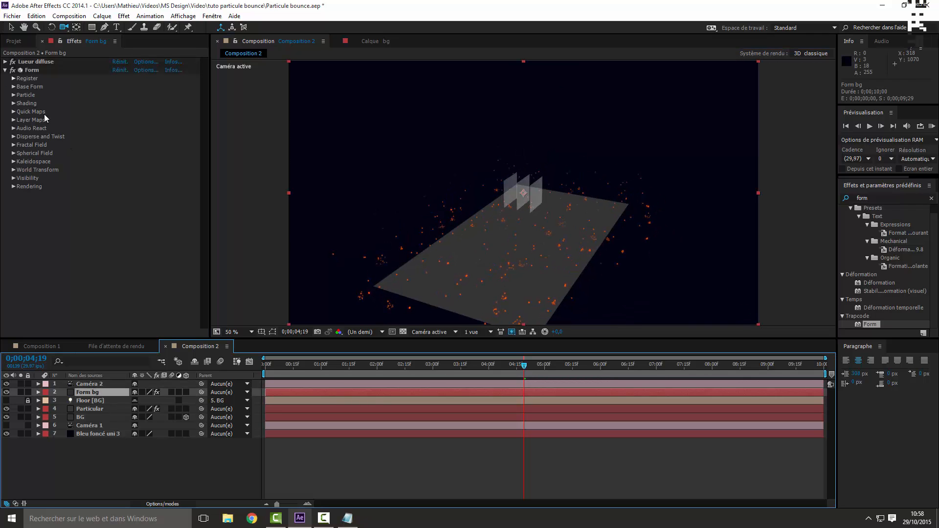
pyautogui.click(15, 87)
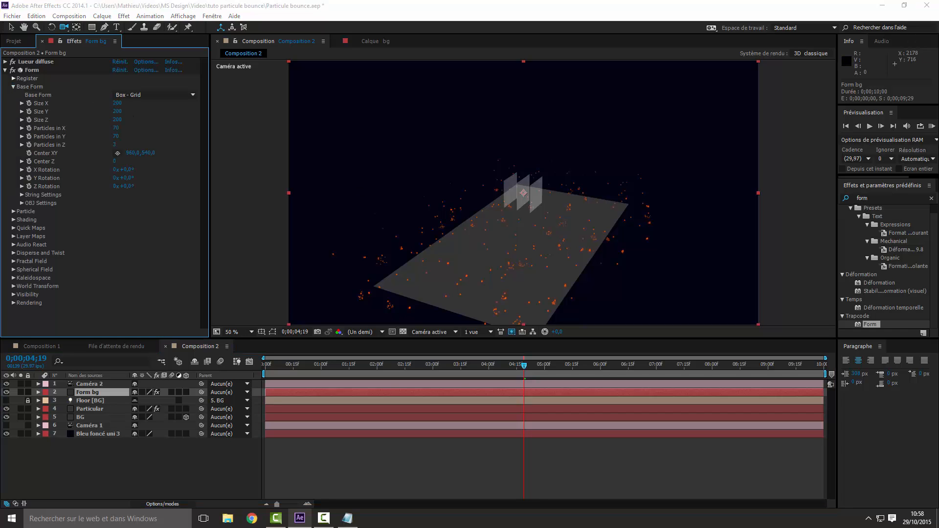
pyautogui.click(168, 159)
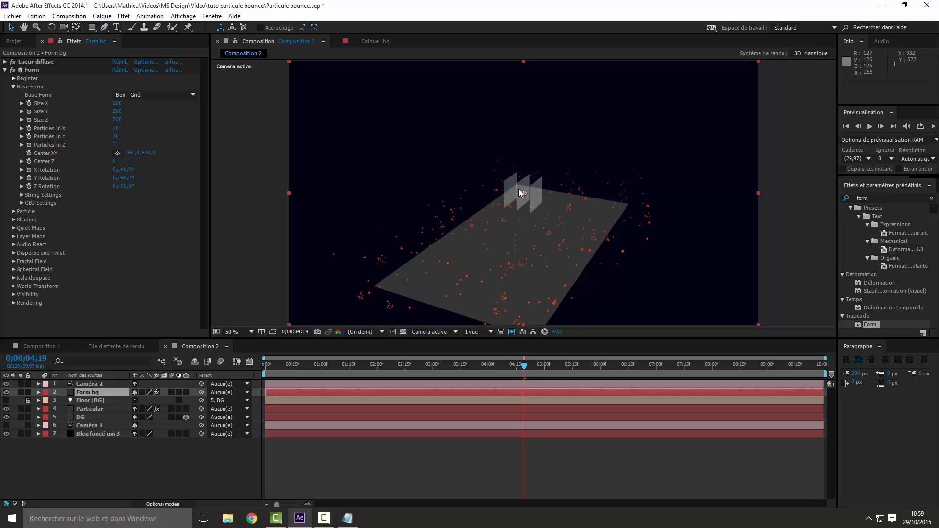
pyautogui.click(149, 96)
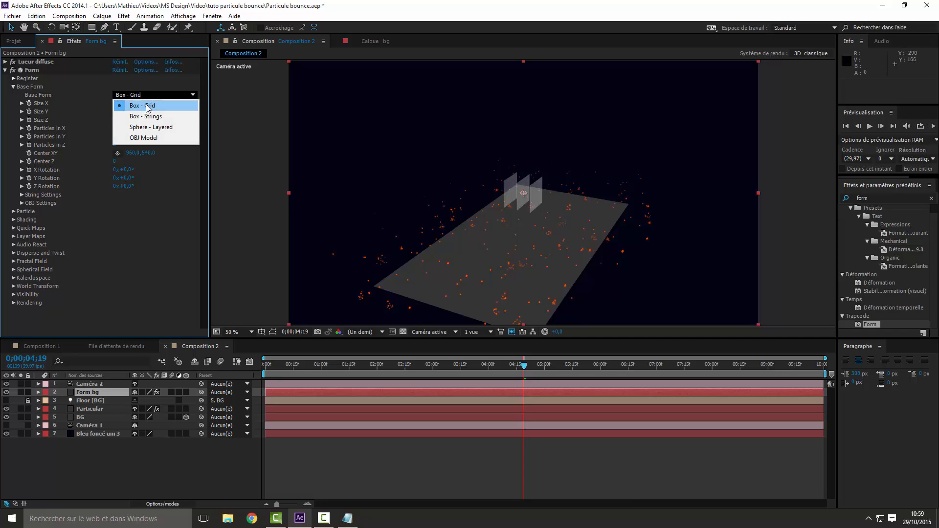
pyautogui.click(140, 104)
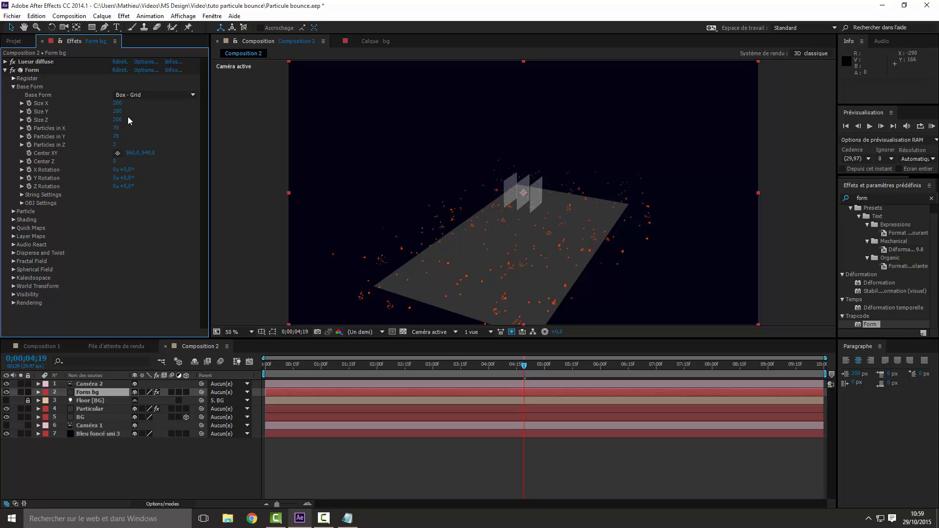
# - Set the Form grid's Particles in Z to 1 and its X Rotation to 90°
pyautogui.click(115, 145)
pyautogui.write('1')
pyautogui.press('Return')
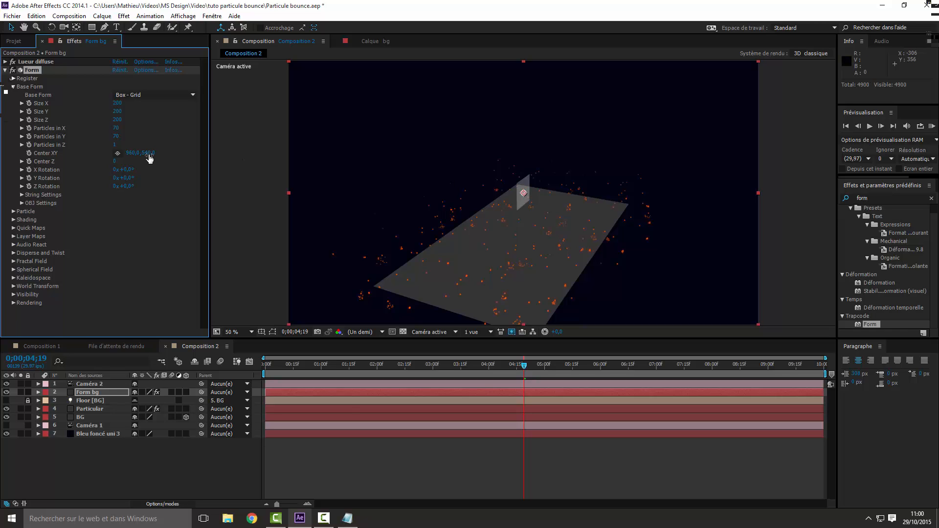
pyautogui.click(126, 170)
pyautogui.write('90')
pyautogui.press('Return')
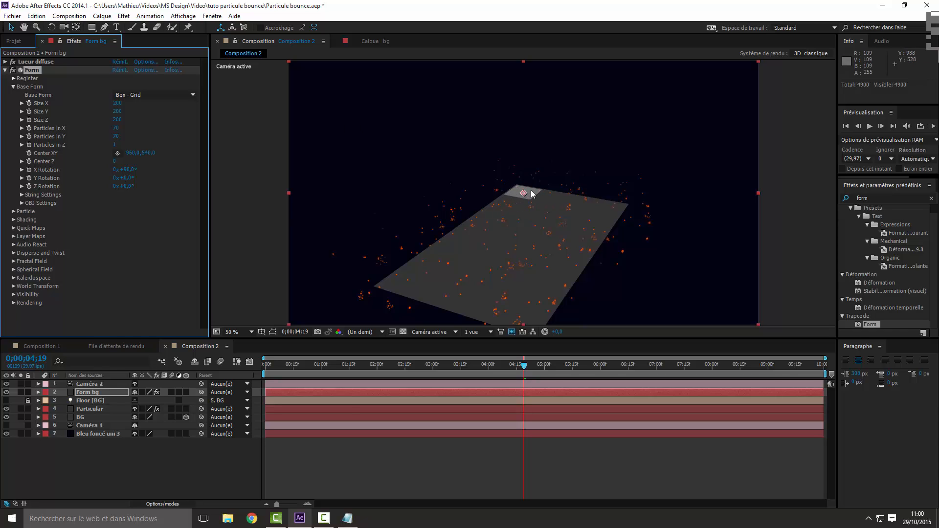
# - Size the Form grid to about 2860 in X, about 2300 in Y and 100 in Z
pyautogui.click(118, 103)
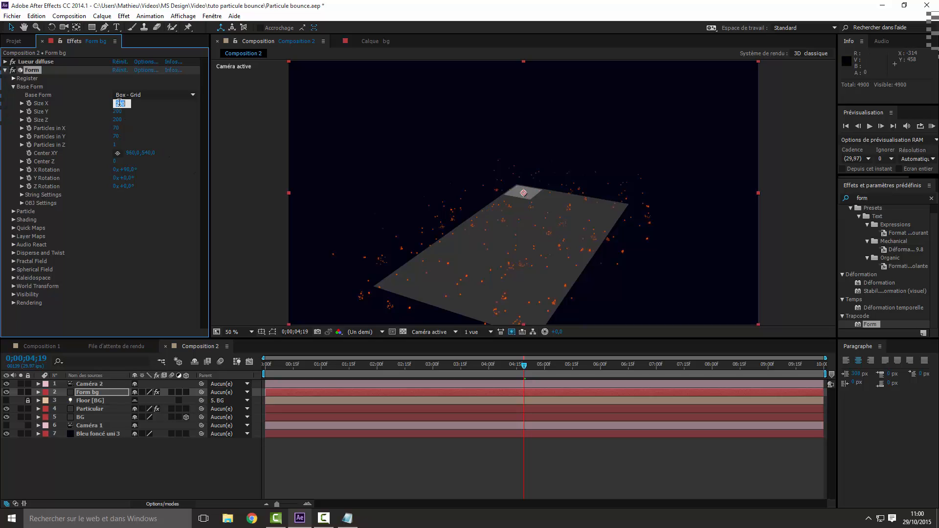
pyautogui.click(219, 118)
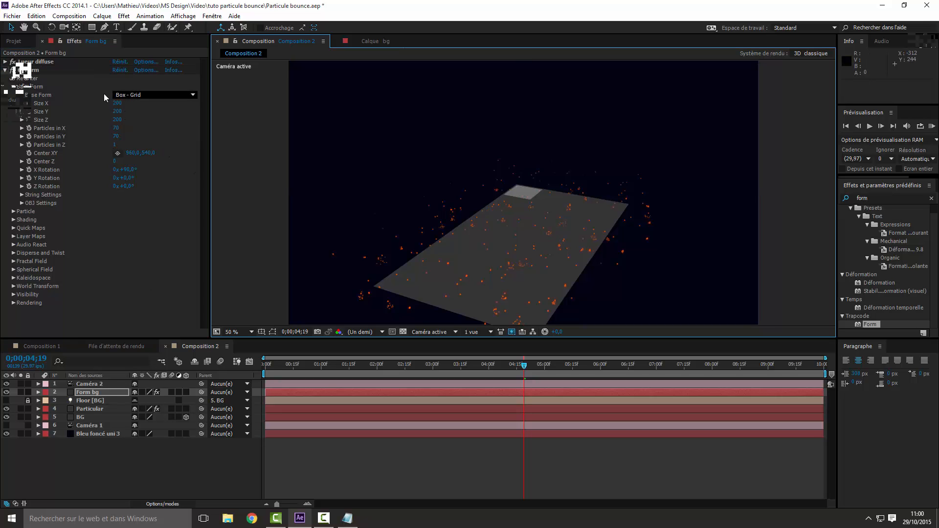
pyautogui.moveTo(249, 102); pyautogui.dragTo(262, 116)
pyautogui.moveTo(122, 112); pyautogui.dragTo(204, 121)
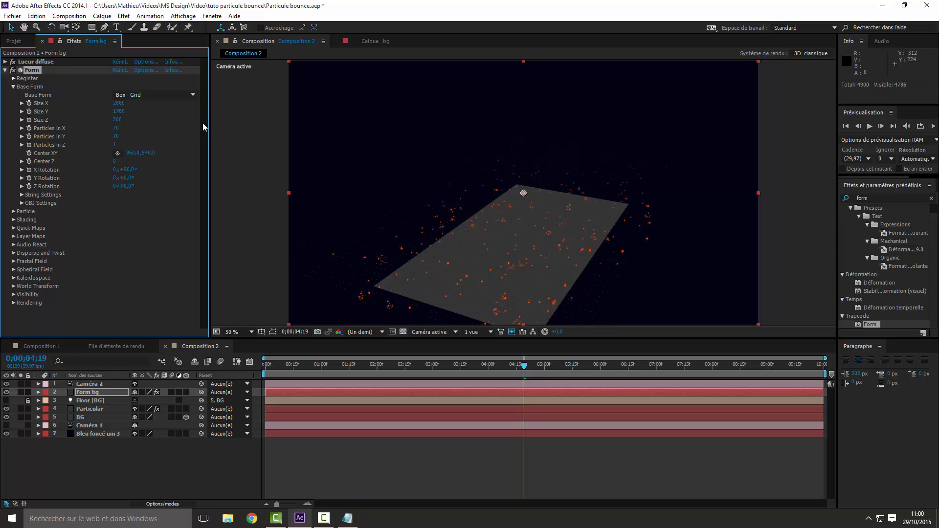
pyautogui.moveTo(120, 112); pyautogui.dragTo(137, 114)
pyautogui.click(125, 118)
pyautogui.write('100')
pyautogui.press('Return')
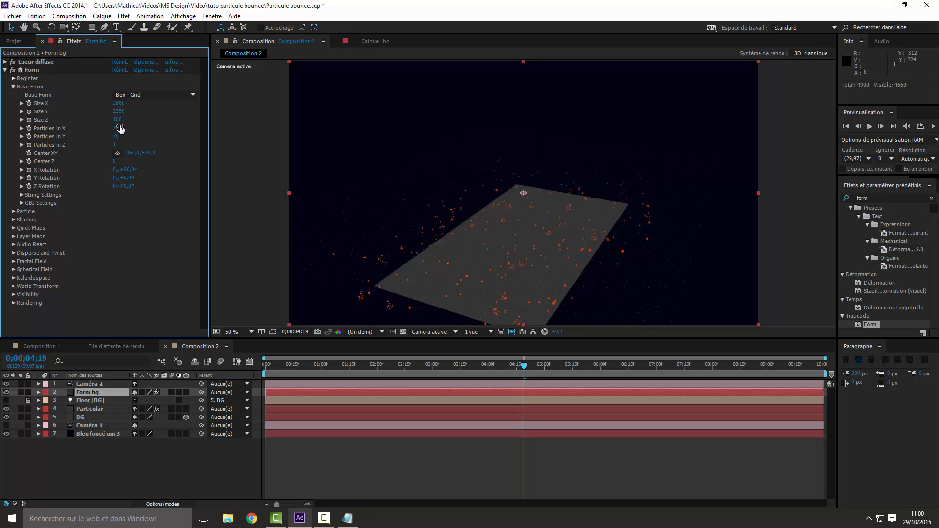
# - Set the Form grid's Particles in X to 750 and Particles in Y to 20
pyautogui.click(117, 128)
pyautogui.press('BackSpace')
pyautogui.write('750')
pyautogui.press('Return')
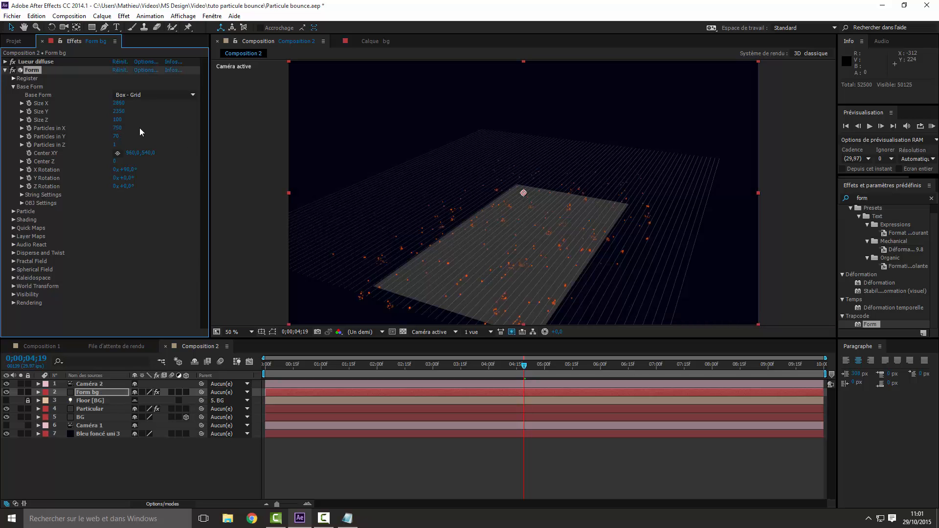
pyautogui.moveTo(121, 129)
pyautogui.mouseDown()
pyautogui.moveTo(154, 128)
pyautogui.moveTo(120, 131)
pyautogui.mouseUp()
pyautogui.click(117, 130)
pyautogui.press('BackSpace')
pyautogui.write('750')
pyautogui.press('Return')
pyautogui.click(119, 138)
pyautogui.write('20')
pyautogui.press('Return')
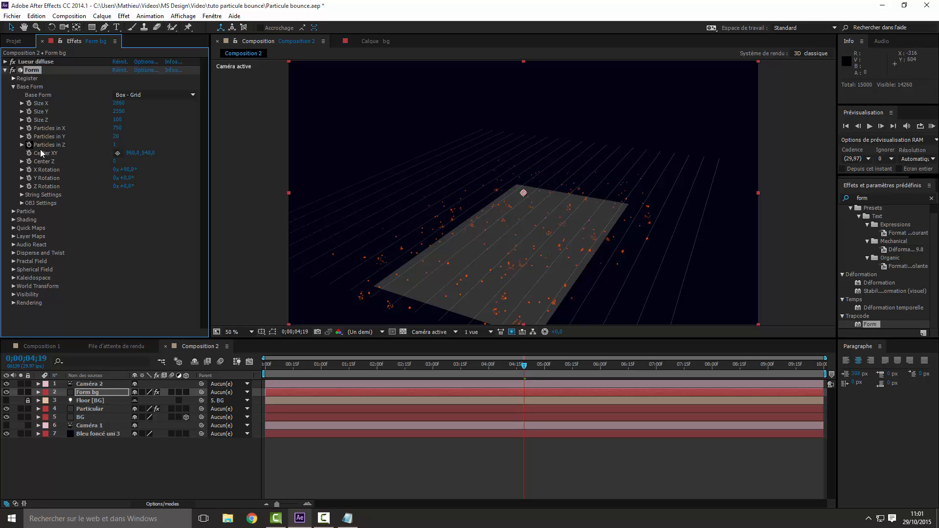
# - Expand Form's Particle settings and copy the hex code of the Particular layer's particle color
pyautogui.click(13, 87)
pyautogui.click(13, 94)
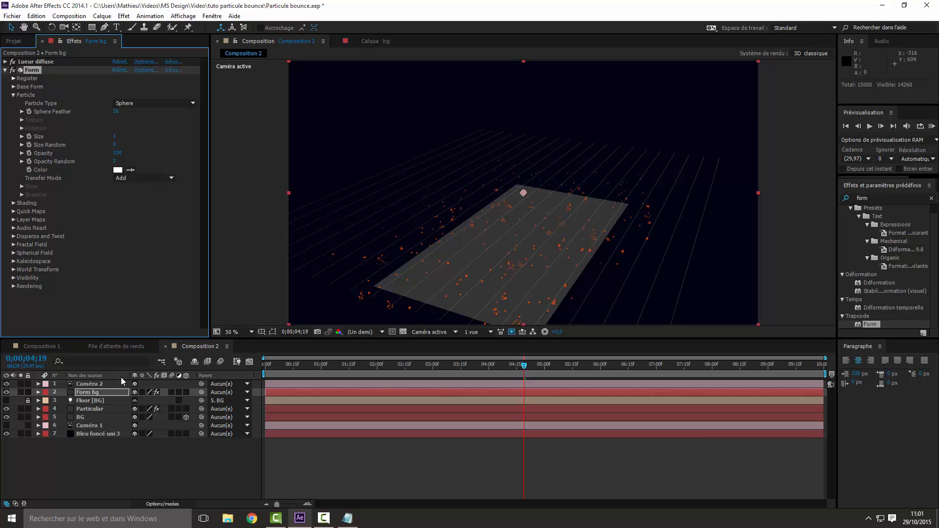
pyautogui.click(92, 407)
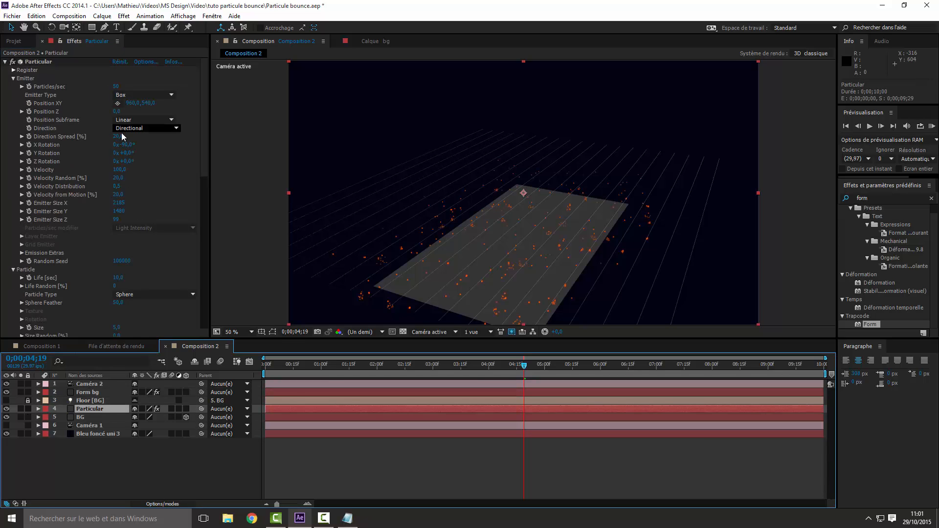
pyautogui.click(13, 78)
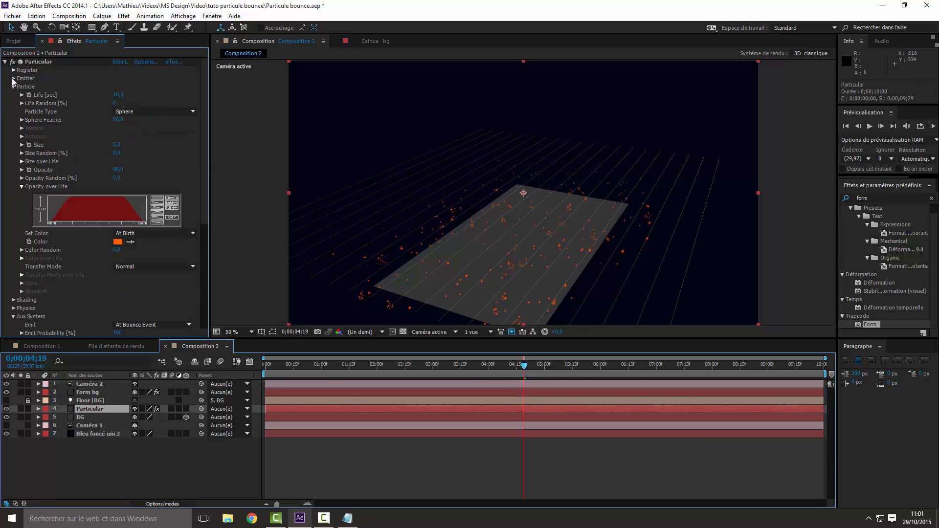
pyautogui.click(118, 241)
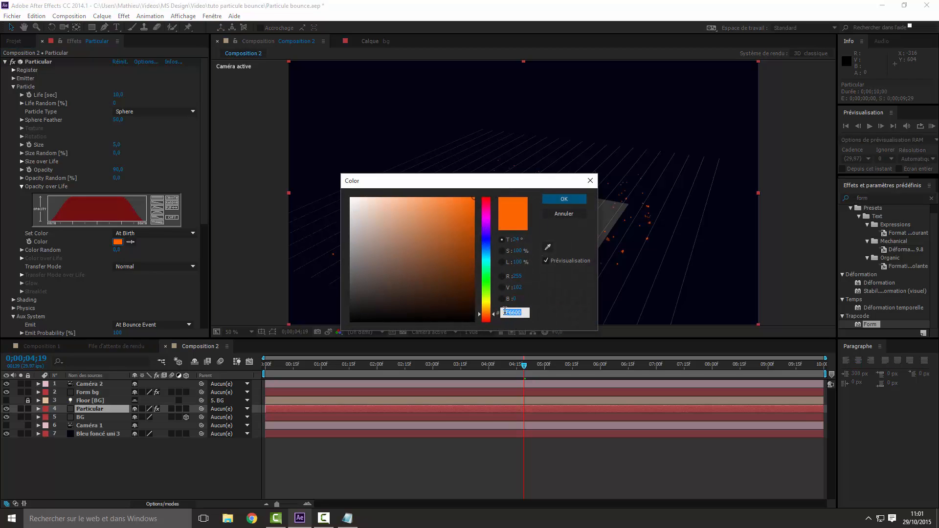
pyautogui.click(565, 200)
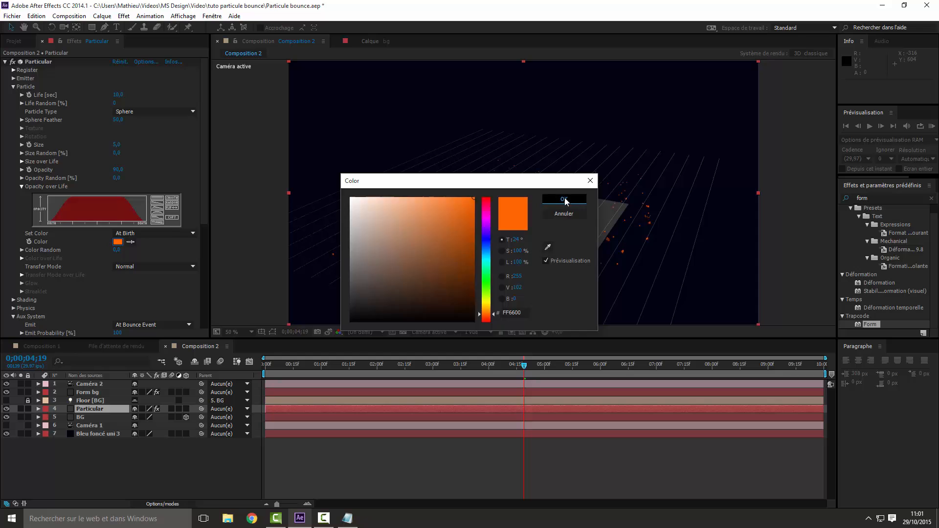
# - Set the particle color of the Form effect on Form bg to FF6600
pyautogui.click(94, 394)
pyautogui.click(118, 170)
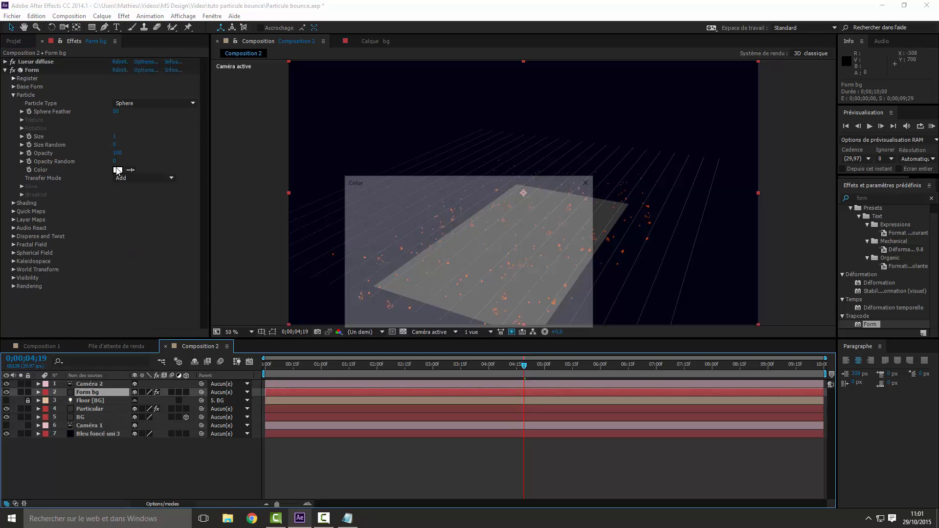
pyautogui.write('FF6600')
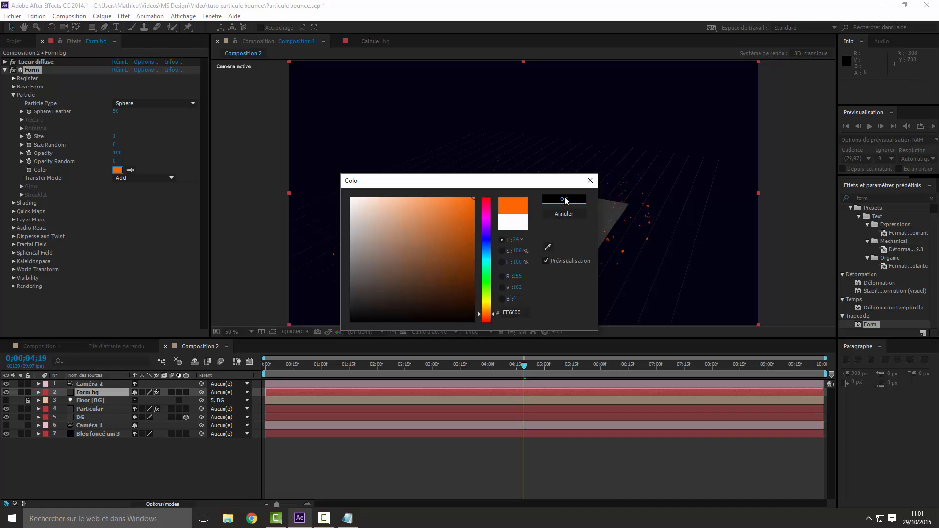
pyautogui.click(563, 199)
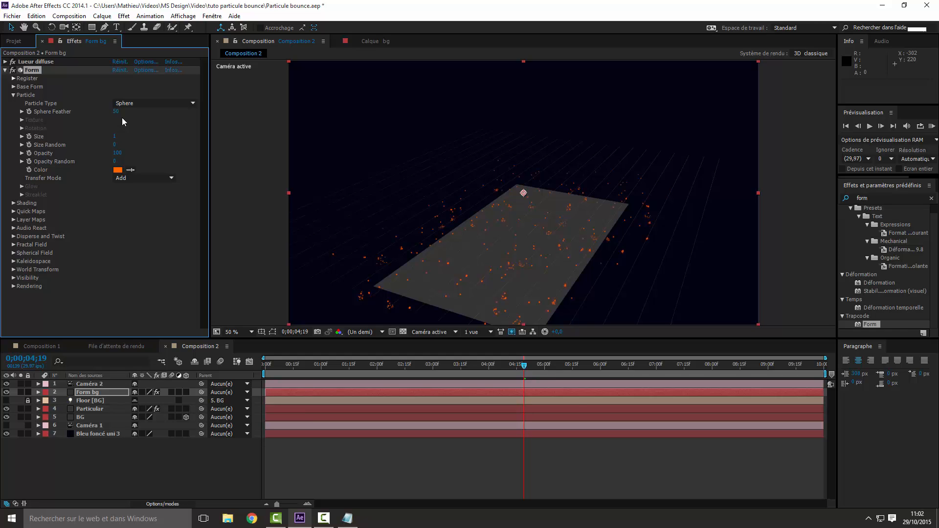
# - Raise the Opacity Random of the Form particles to about 75
pyautogui.click(115, 161)
pyautogui.click(131, 162)
pyautogui.moveTo(114, 162); pyautogui.dragTo(164, 164)
# - Orbit Caméra 2 around the floor to a new angle and hide the Particular layer
pyautogui.click(67, 28)
pyautogui.moveTo(380, 237); pyautogui.dragTo(346, 246)
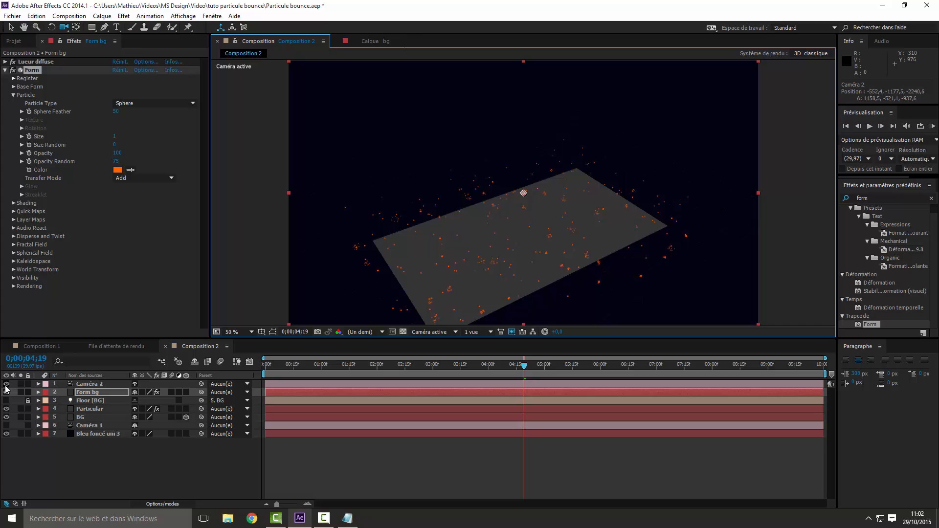
pyautogui.click(6, 409)
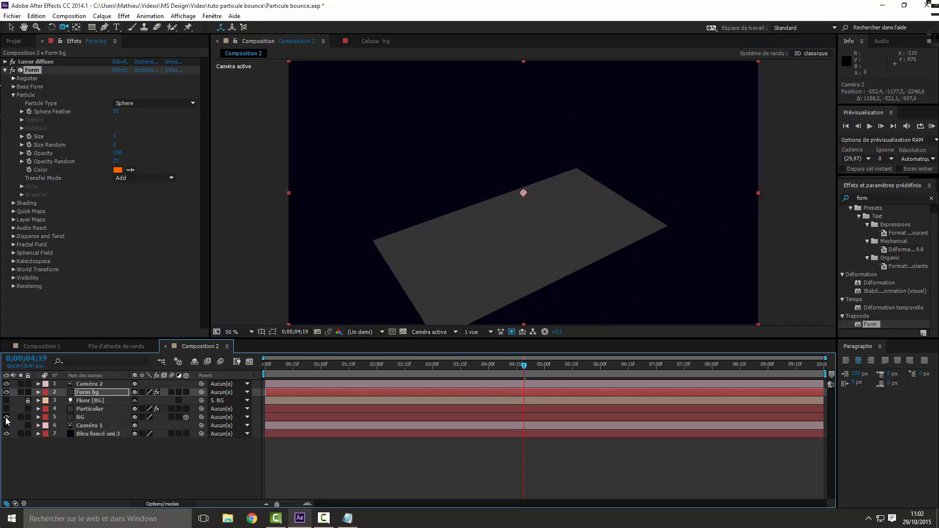
# - Hide the BG floor layer and expand the Fractal Field settings of the Form effect on Form bg
pyautogui.click(7, 417)
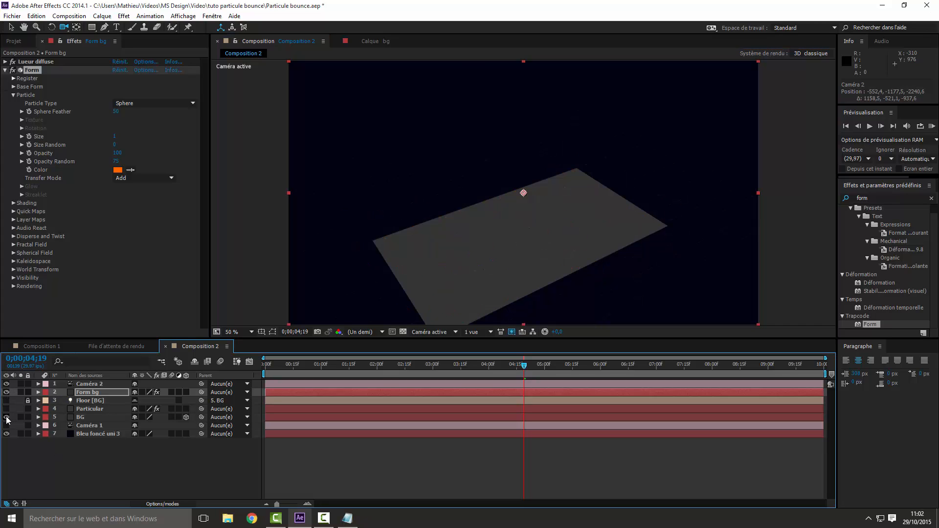
pyautogui.click(100, 466)
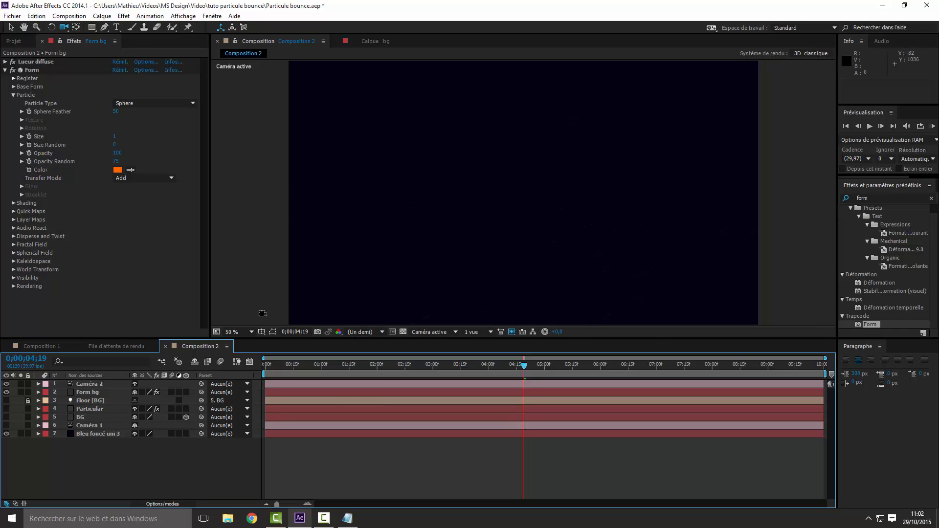
pyautogui.click(12, 99)
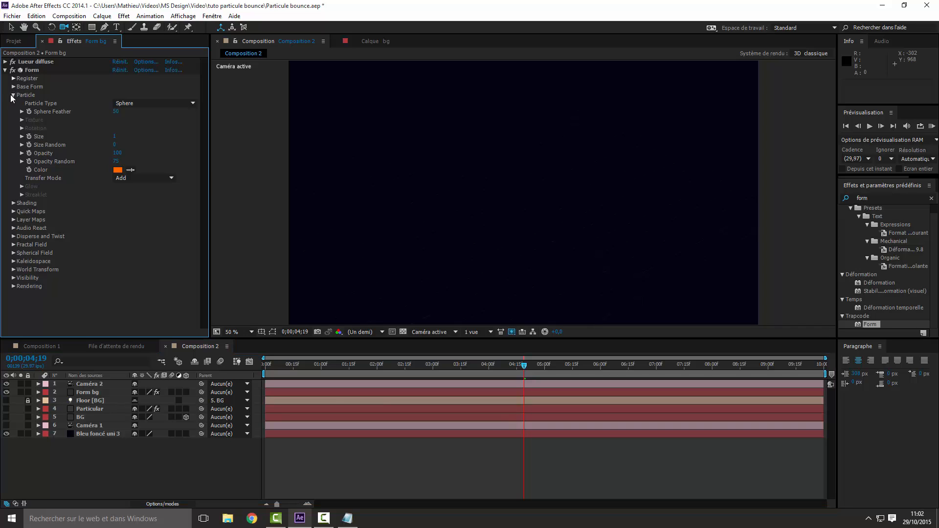
pyautogui.click(13, 95)
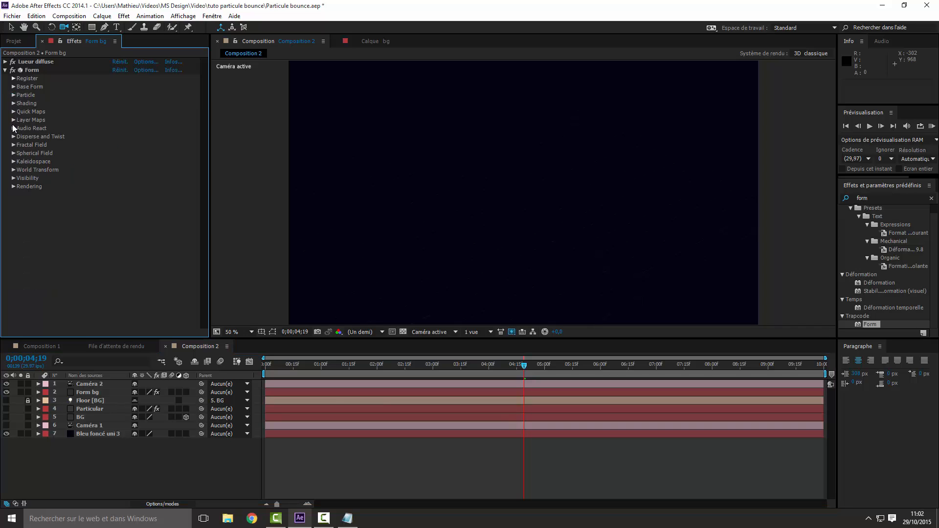
pyautogui.click(13, 145)
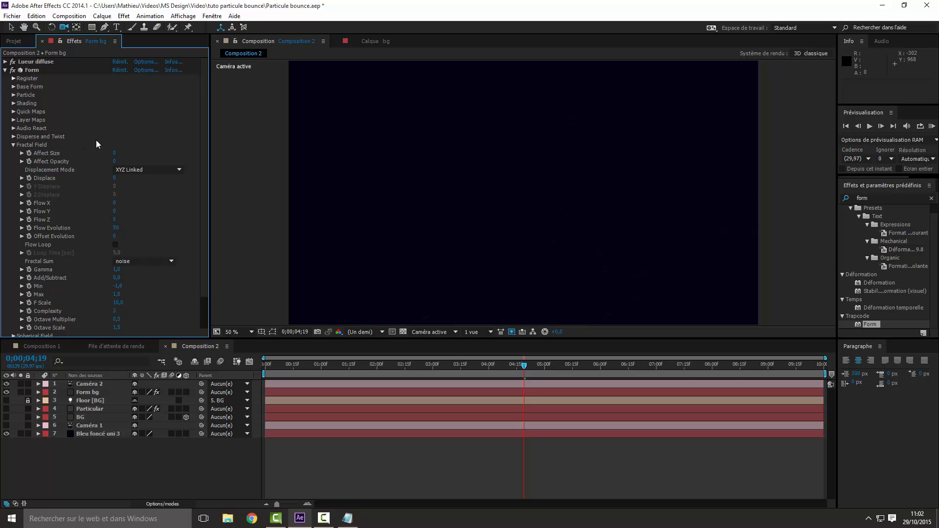
# - Set the Fractal Field Displace of the Form bg particles to 10
pyautogui.click(115, 177)
pyautogui.moveTo(115, 180); pyautogui.dragTo(126, 180)
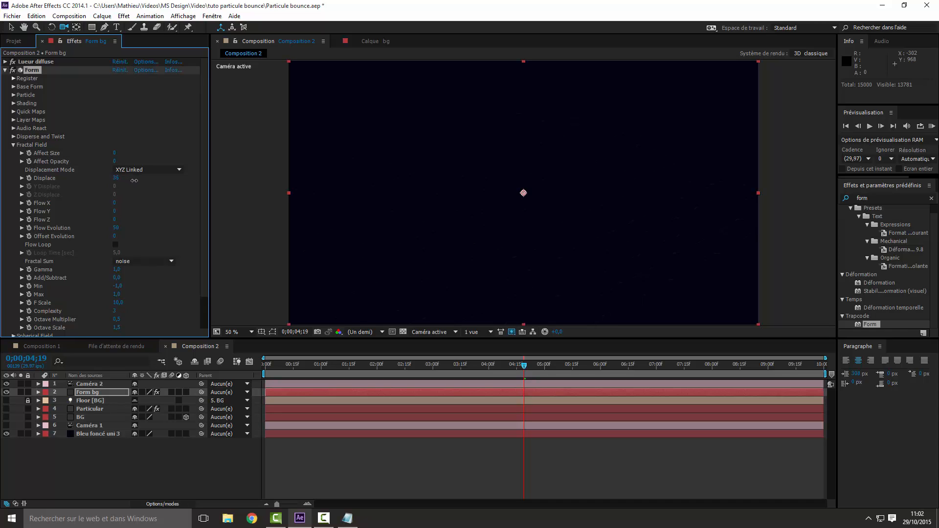
pyautogui.click(116, 178)
pyautogui.write('10')
pyautogui.press('Return')
# - Orbit Caméra 2 to look down on the Form grid's particle rows and set the Fractal Field Displace to 15
pyautogui.moveTo(523, 247); pyautogui.dragTo(530, 88)
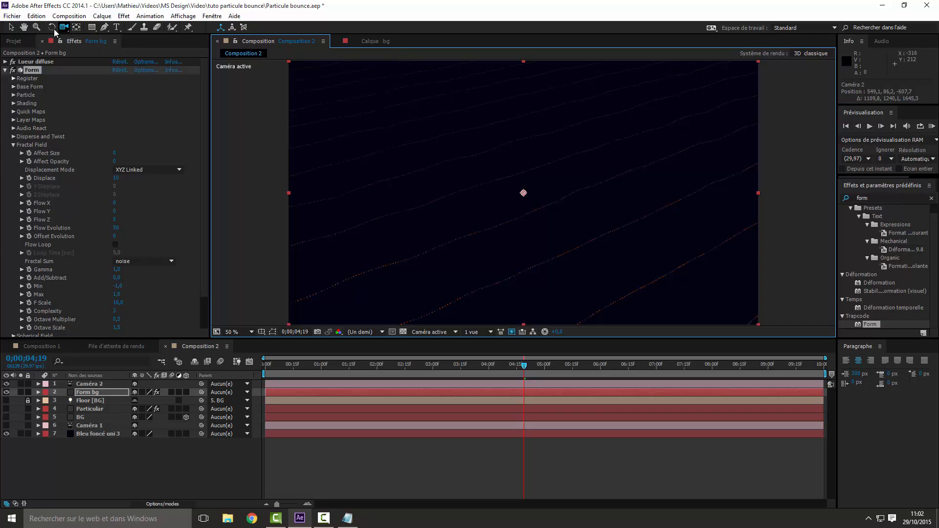
pyautogui.click(11, 27)
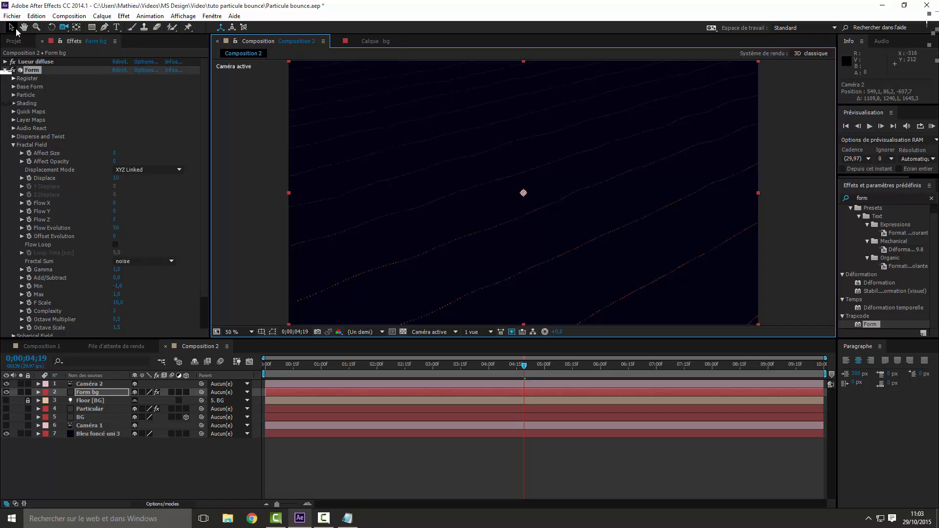
pyautogui.moveTo(115, 177)
pyautogui.mouseDown()
pyautogui.moveTo(383, 184)
pyautogui.moveTo(163, 223)
pyautogui.mouseUp()
pyautogui.click(115, 178)
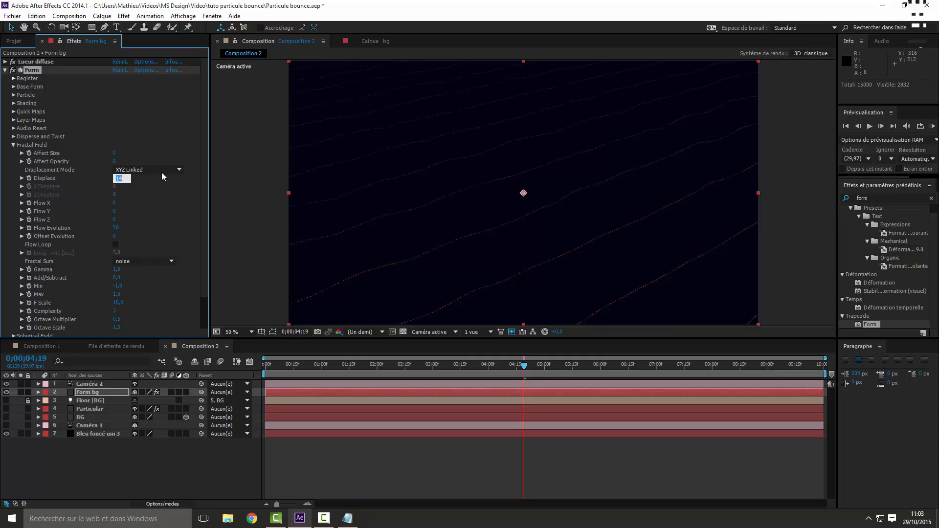
pyautogui.write('15')
pyautogui.press('Return')
# - Raise the Fractal Field's Affect Opacity on Form bg and try out its Affect Size
pyautogui.click(116, 162)
pyautogui.click(136, 160)
pyautogui.moveTo(116, 161)
pyautogui.mouseDown()
pyautogui.moveTo(164, 164)
pyautogui.moveTo(126, 167)
pyautogui.mouseUp()
pyautogui.moveTo(123, 154)
pyautogui.mouseDown()
pyautogui.moveTo(163, 152)
pyautogui.moveTo(136, 155)
pyautogui.mouseUp()
pyautogui.moveTo(135, 154); pyautogui.dragTo(122, 156)
pyautogui.click(13, 144)
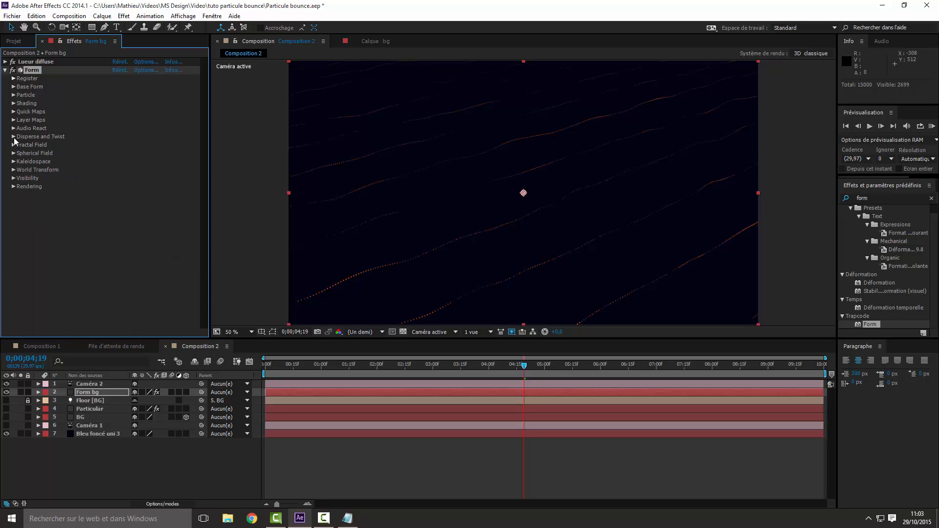
pyautogui.click(13, 136)
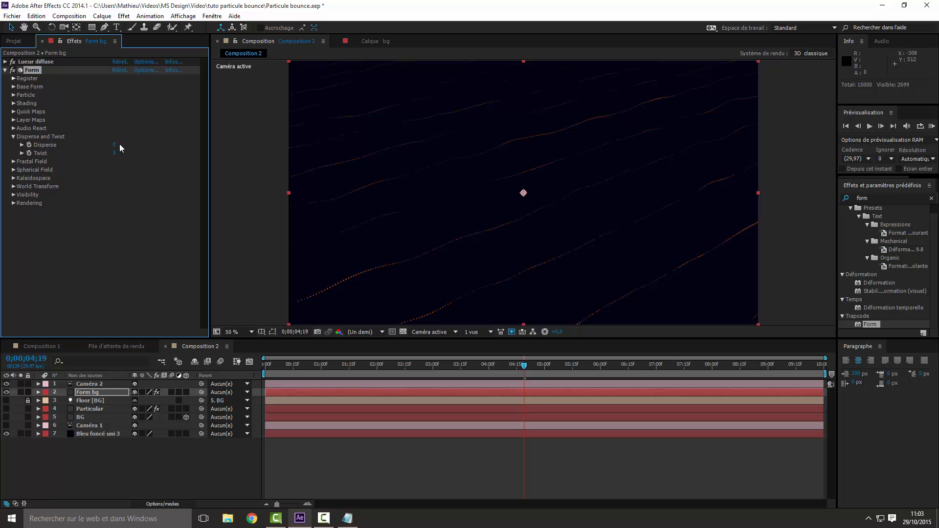
pyautogui.click(14, 137)
pyautogui.click(59, 239)
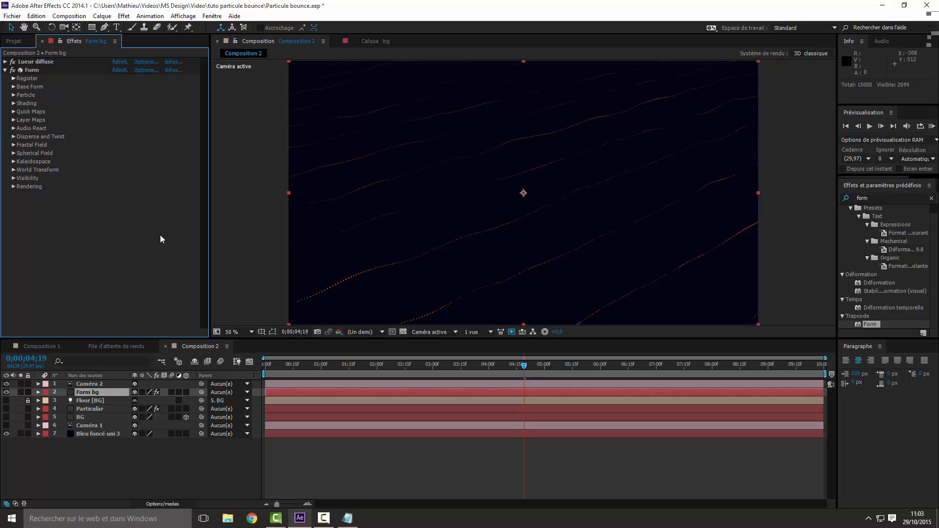
# - Delete the Caméra 2 layer from Composition 2
pyautogui.click(104, 460)
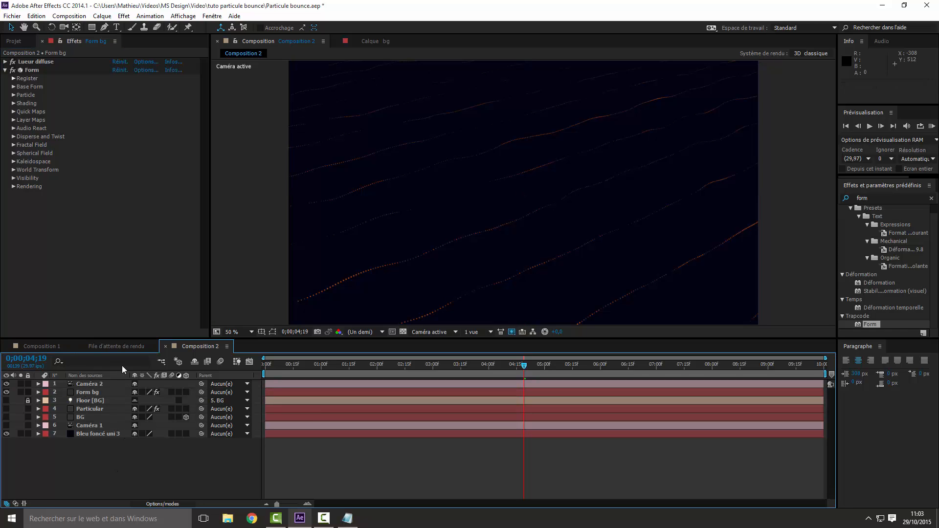
pyautogui.click(93, 382)
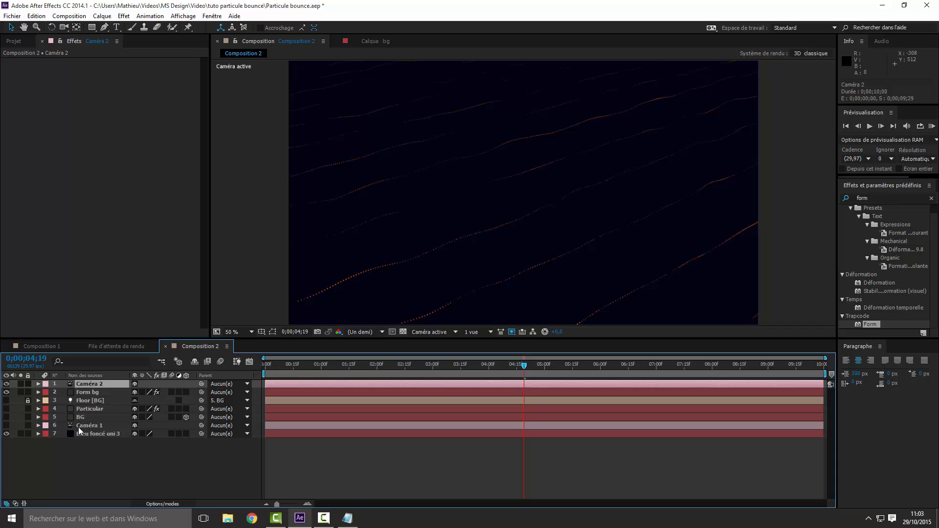
pyautogui.click(87, 425)
pyautogui.click(91, 384)
pyautogui.press('Delete')
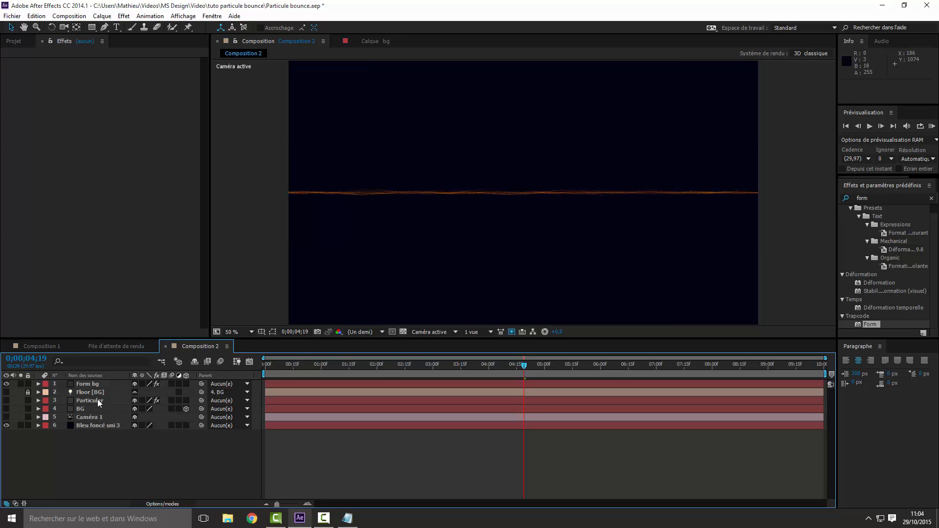
# - Show the BG floor layer and look up its vertical position in its transform properties
pyautogui.click(82, 409)
pyautogui.click(6, 409)
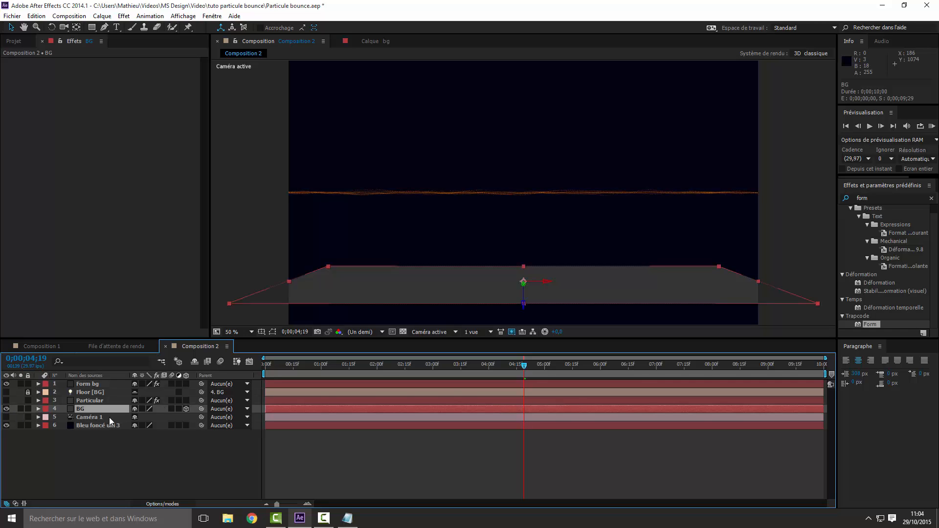
pyautogui.click(38, 409)
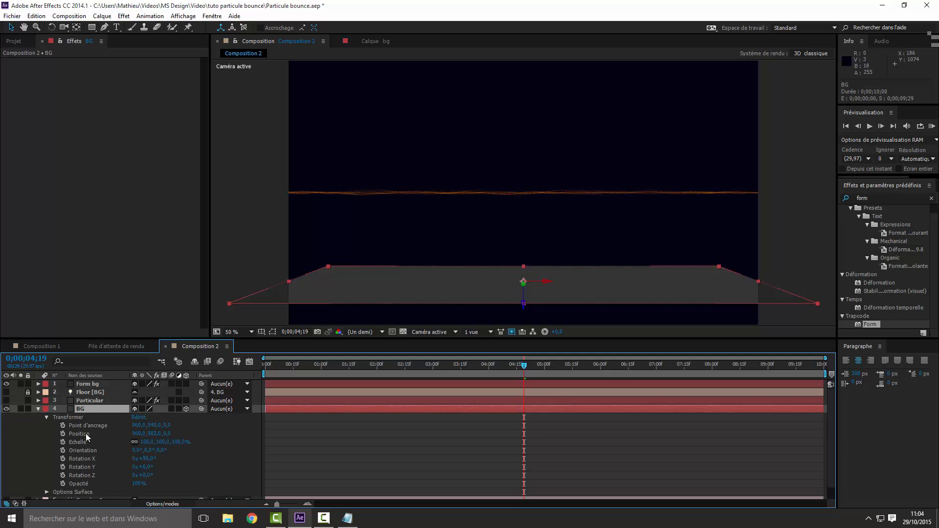
pyautogui.click(155, 434)
pyautogui.press('Return')
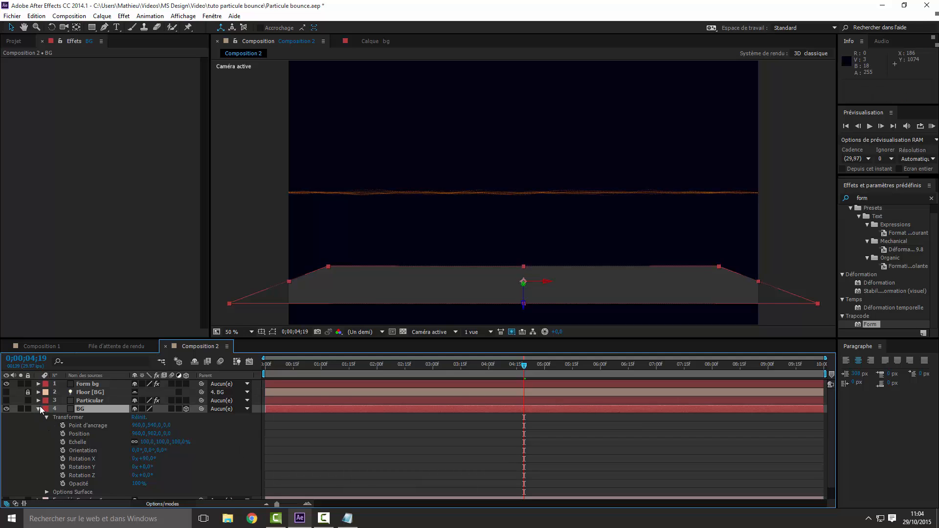
# - Set the vertical Center XY value of the Form effect's base form on Form bg to 902
pyautogui.click(87, 384)
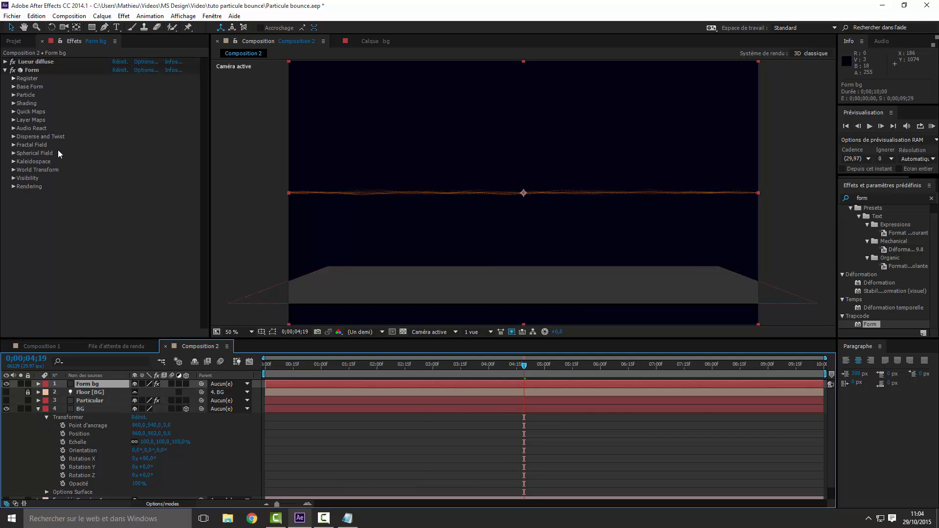
pyautogui.click(23, 86)
pyautogui.click(147, 152)
pyautogui.write('902')
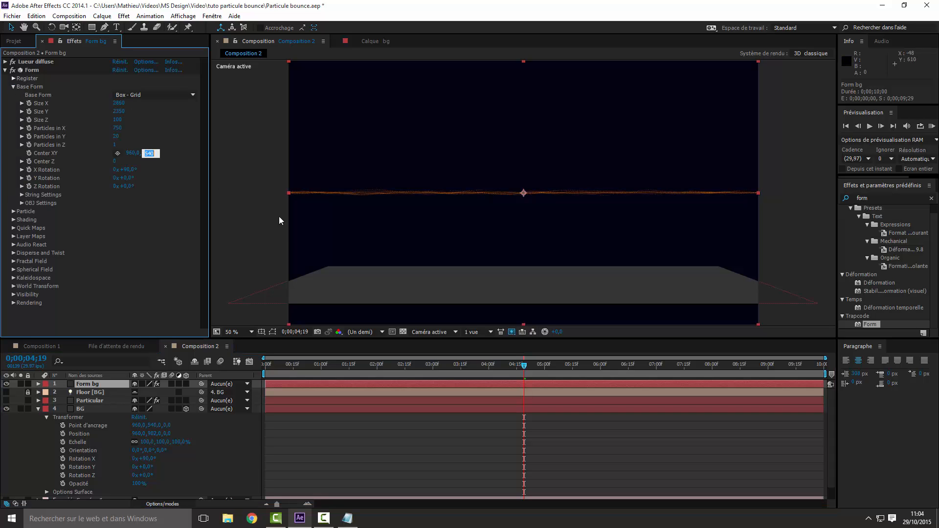
pyautogui.press('Return')
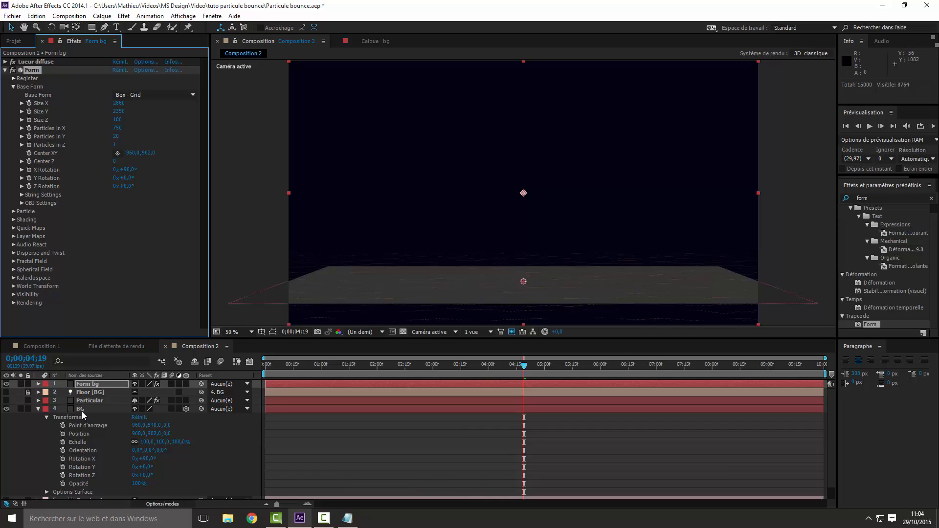
# - Hide the BG floor layer again and collapse its properties
pyautogui.click(6, 409)
pyautogui.click(40, 412)
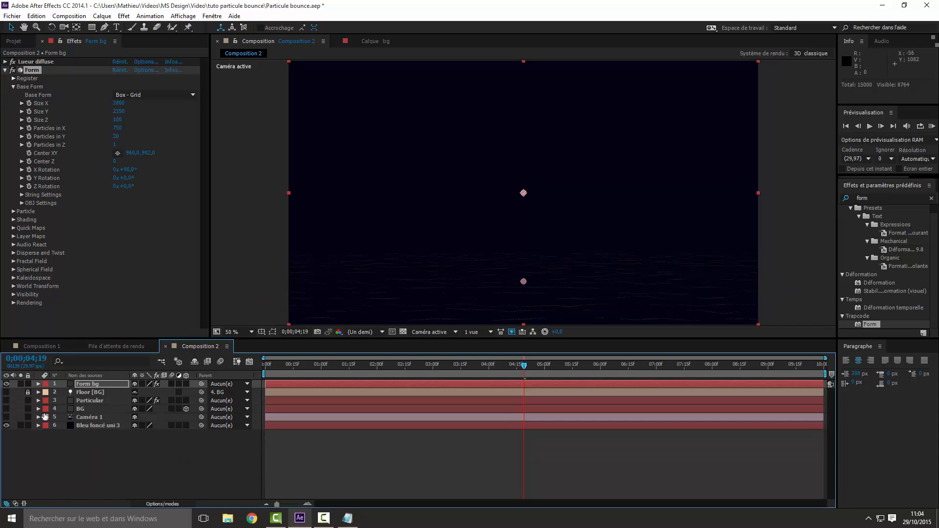
pyautogui.click(90, 450)
# - Move the current time to 0;00;05;01 and show the Particular layer
pyautogui.click(64, 27)
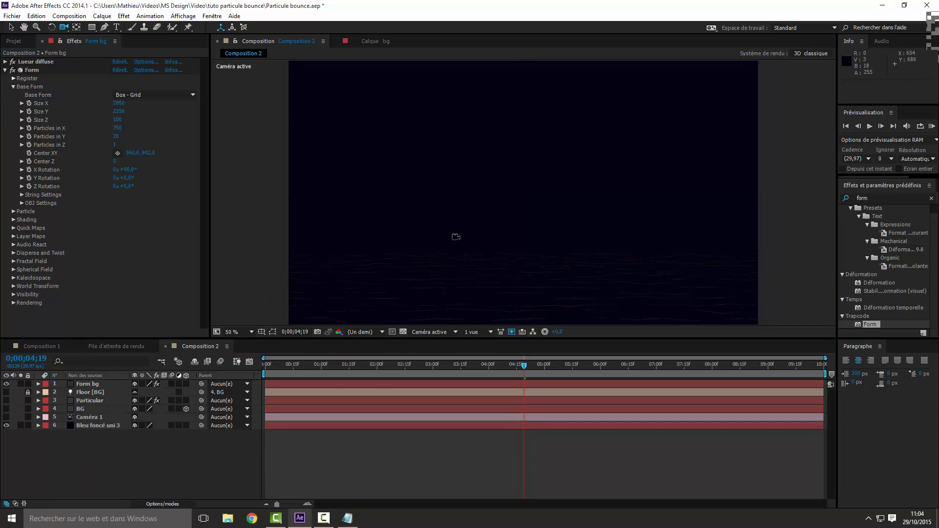
pyautogui.moveTo(508, 365); pyautogui.dragTo(546, 391)
pyautogui.click(7, 400)
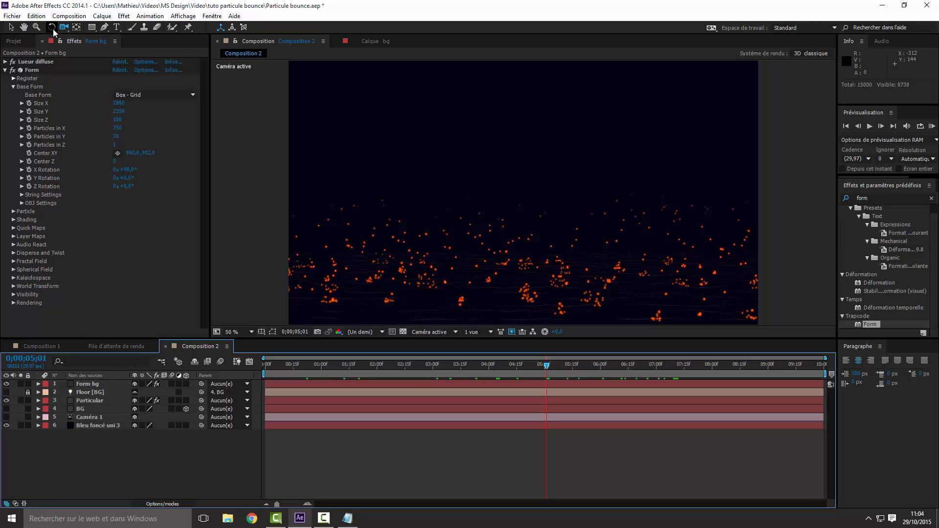
# - Try to orbit the composition view with Caméra 1
pyautogui.click(526, 283)
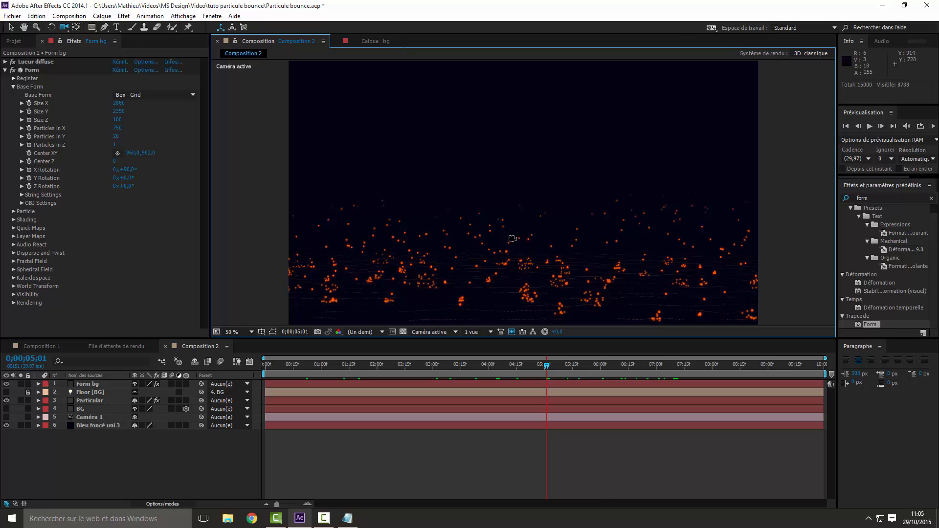
pyautogui.click(94, 417)
pyautogui.click(506, 238)
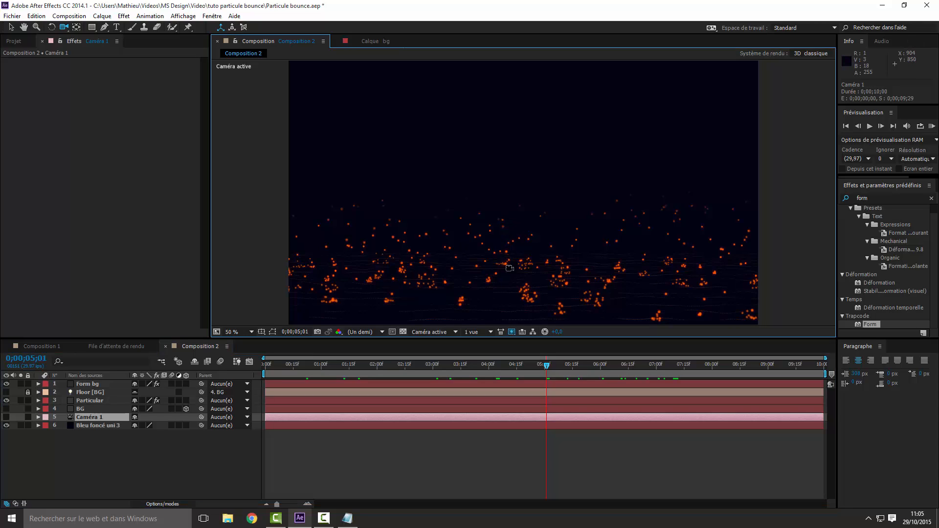
pyautogui.click(12, 28)
pyautogui.click(105, 456)
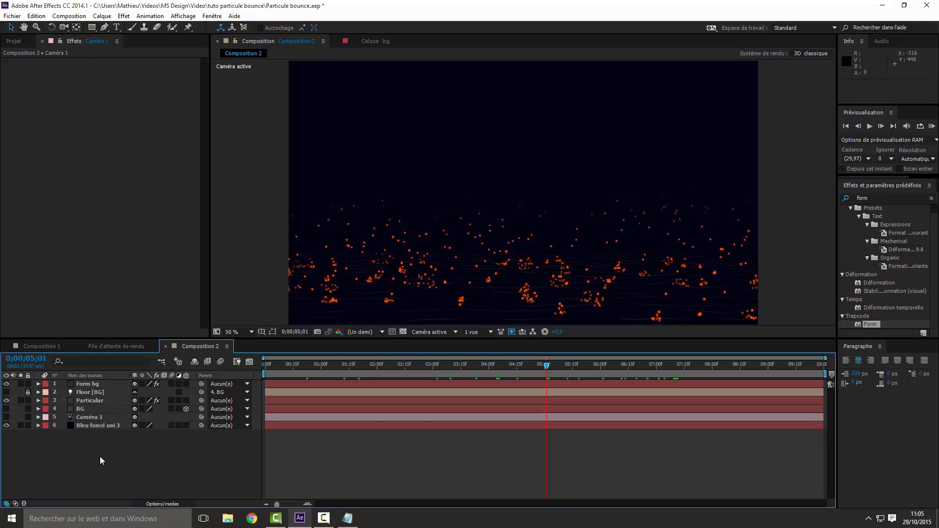
pyautogui.rightClick(92, 453)
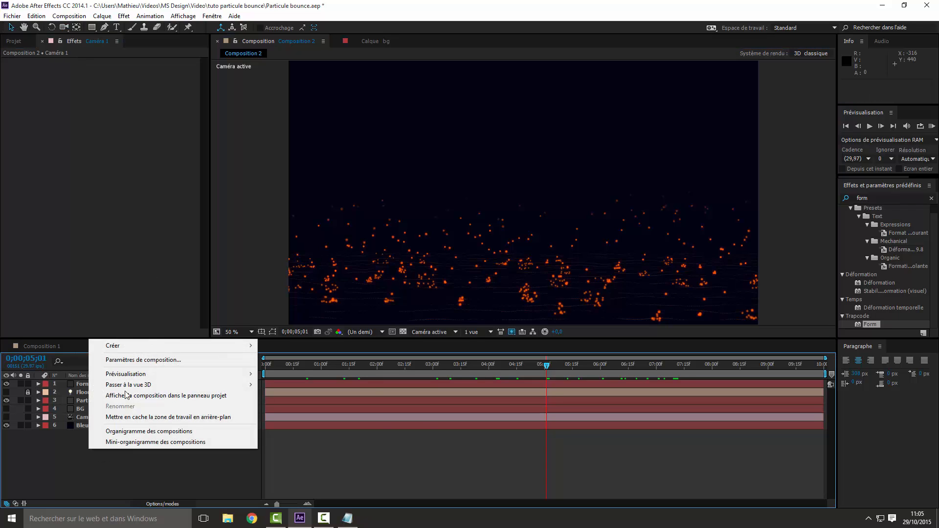
pyautogui.moveTo(144, 348)
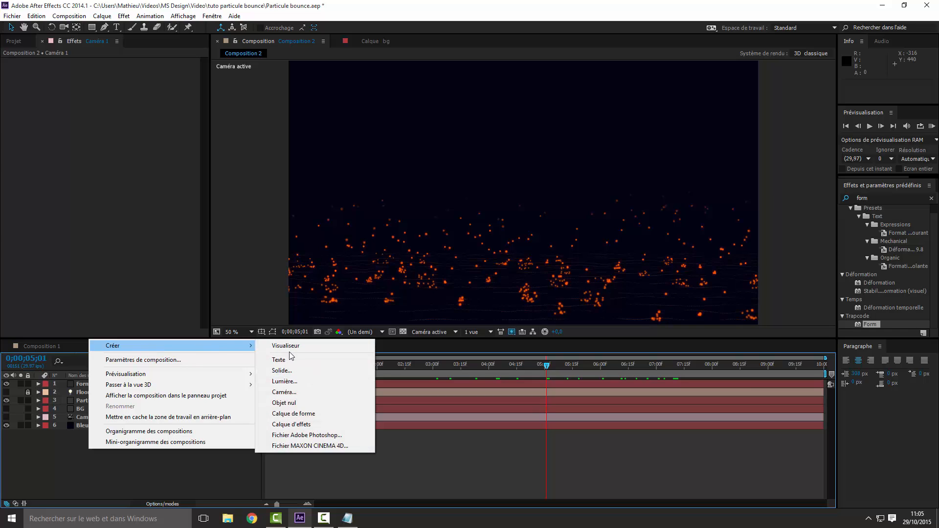
pyautogui.click(70, 460)
# - Duplicate the Form bg layer by copying and pasting it, and collapse the copy's Lueur diffuse settings
pyautogui.click(90, 385)
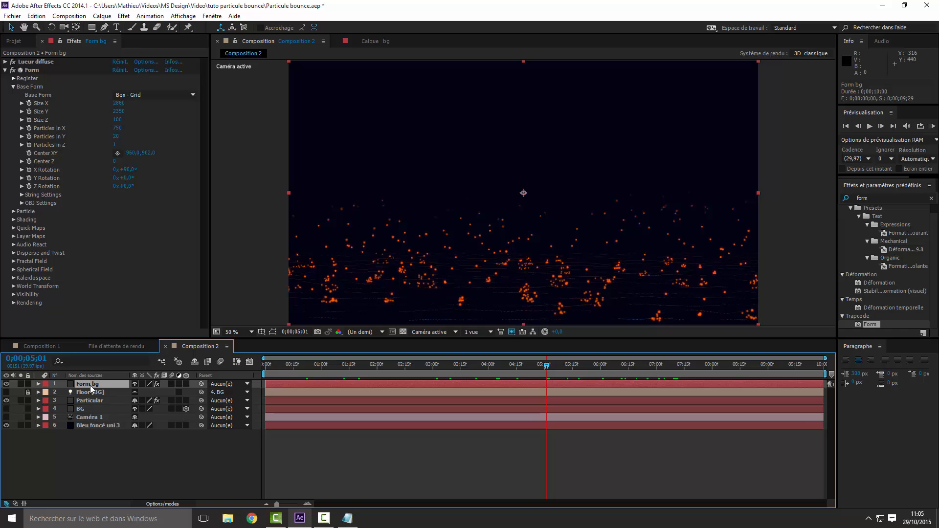
pyautogui.hotkey('ctrl', 'c')
pyautogui.hotkey('ctrl', 'v')
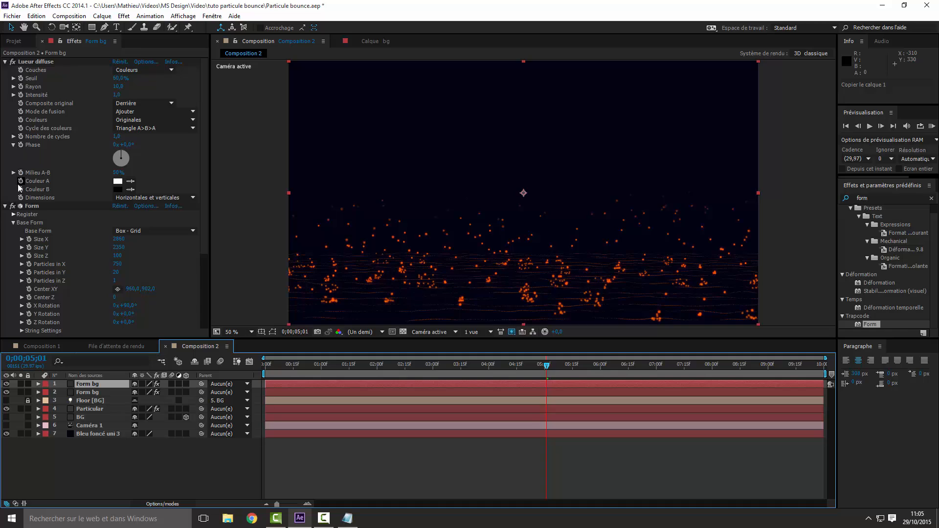
pyautogui.click(5, 62)
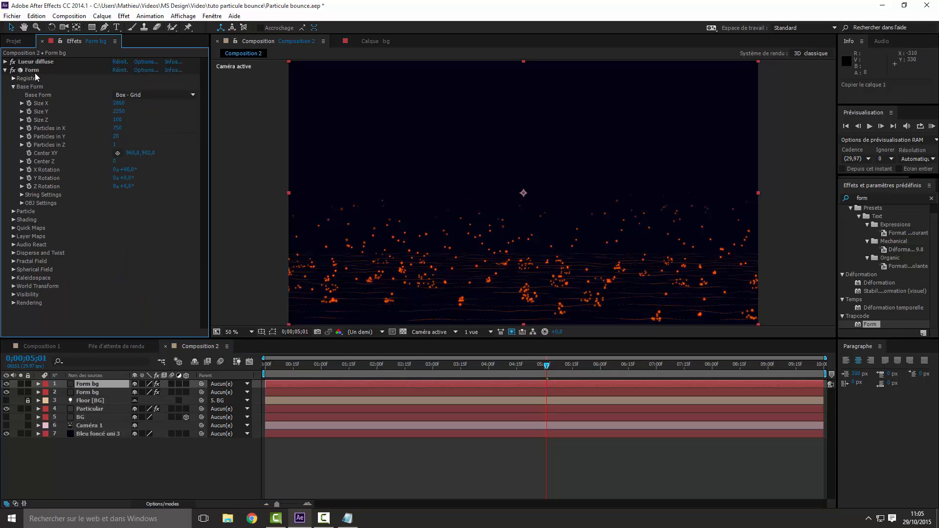
# - Rename the duplicated Form bg layer as Form part and collapse its Base Form settings
pyautogui.click(101, 389)
pyautogui.press('Return')
pyautogui.write('F')
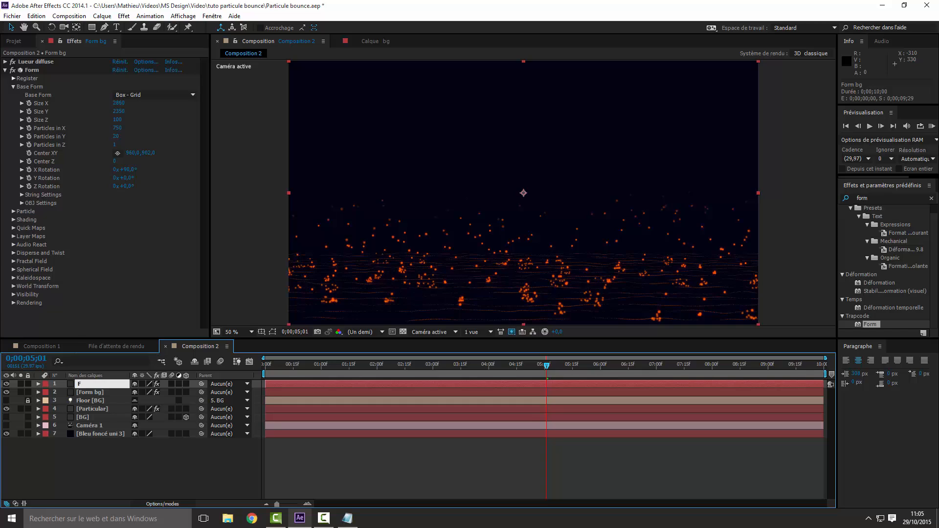
pyautogui.write('orm part')
pyautogui.press('Return')
pyautogui.click(116, 463)
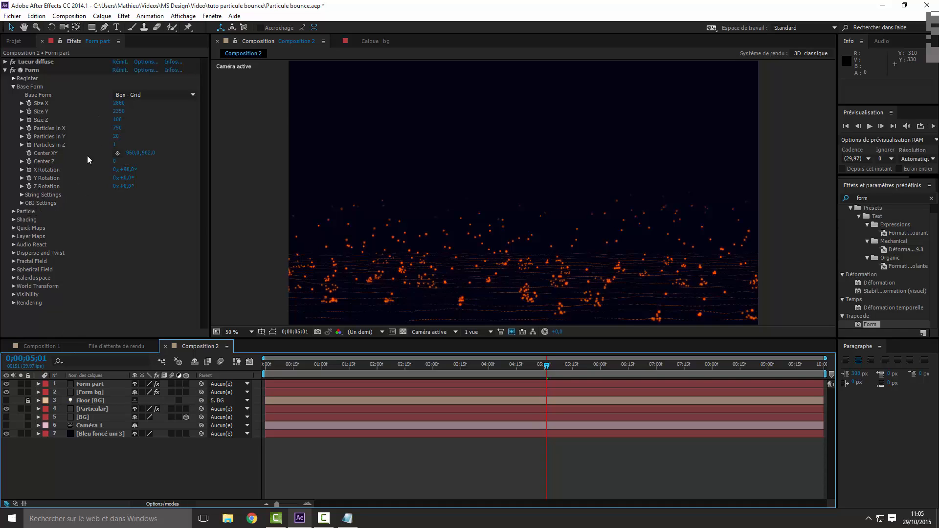
pyautogui.click(13, 87)
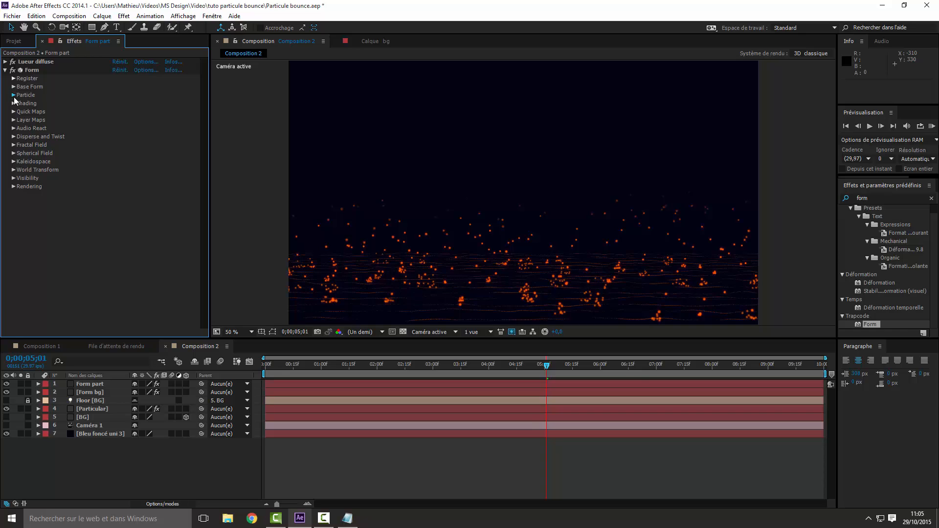
# - Raise the Disperse value of the Form part layer's Form effect to about 1140
pyautogui.click(14, 95)
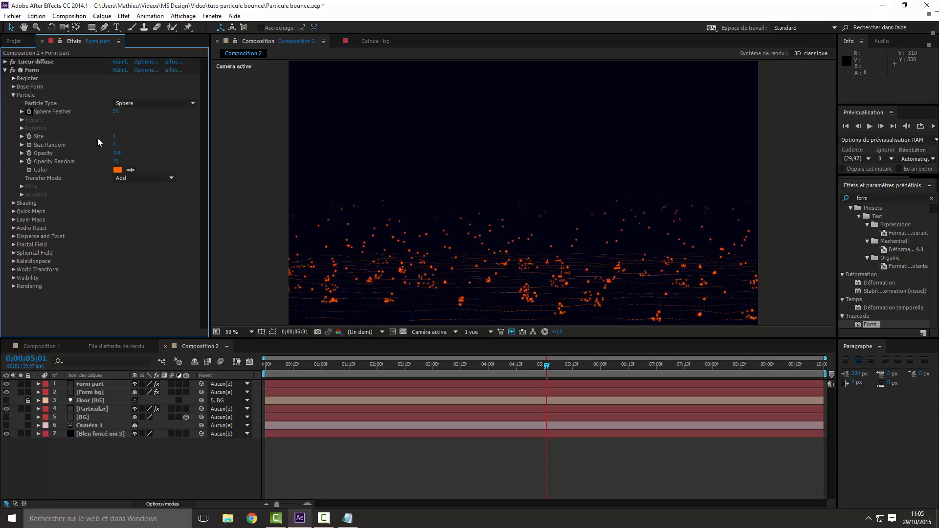
pyautogui.click(13, 96)
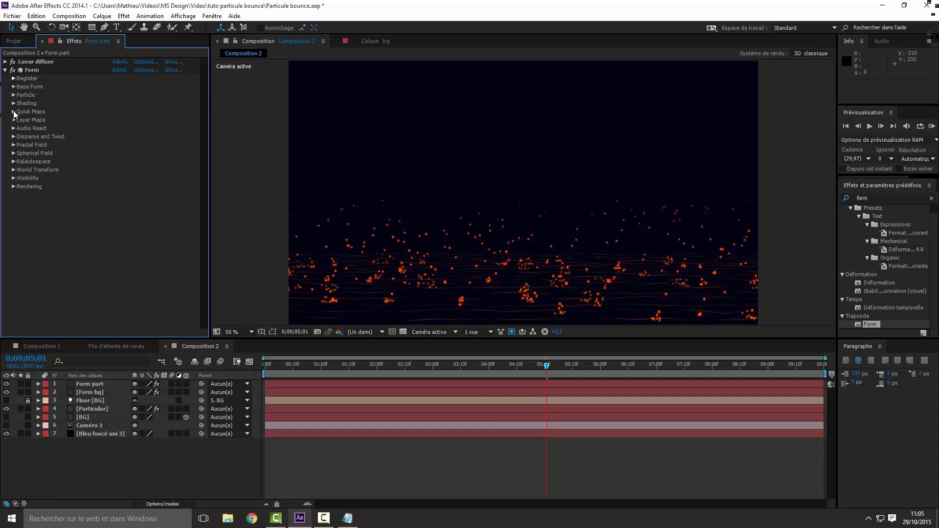
pyautogui.click(13, 136)
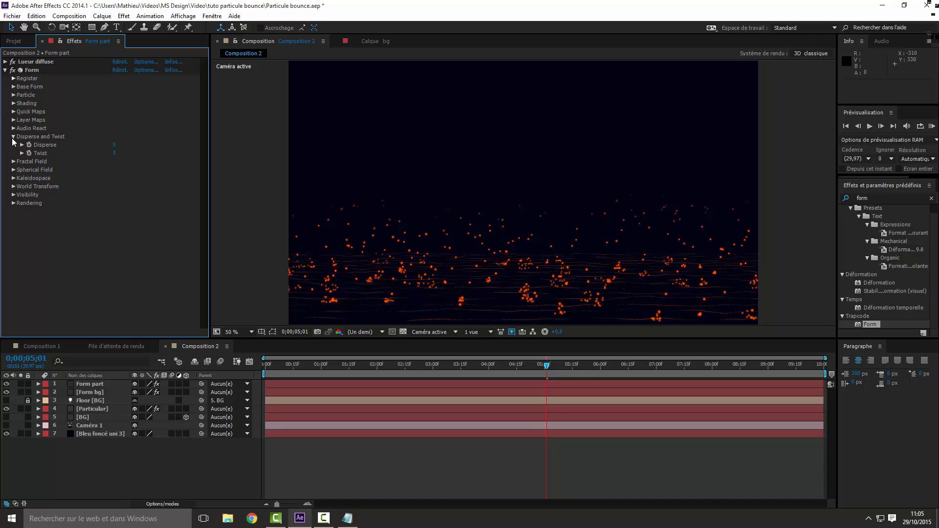
pyautogui.click(118, 142)
pyautogui.moveTo(117, 142); pyautogui.dragTo(242, 155)
pyautogui.moveTo(302, 157); pyautogui.dragTo(754, 225)
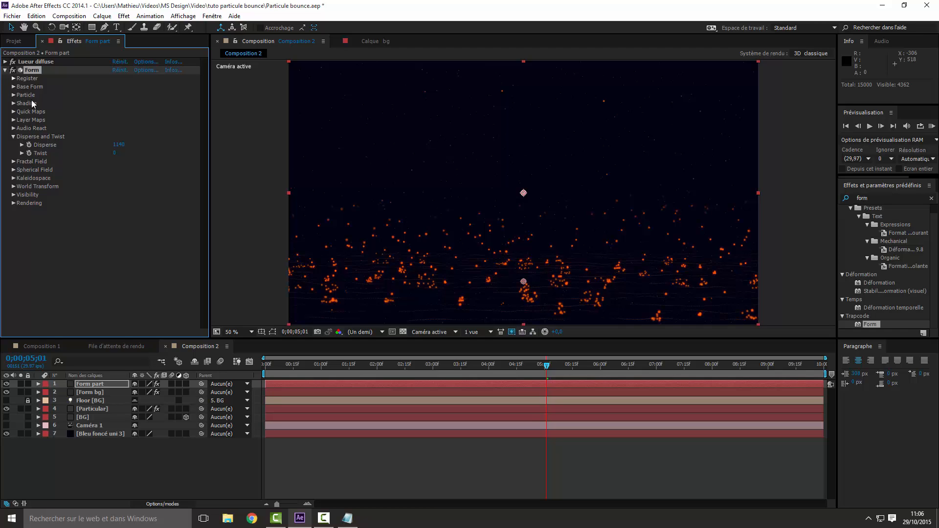
# - Set the Form grid's Center XY to 964, 540 and reduce its Disperse value to 594
pyautogui.hotkey('alt', 'Tab')
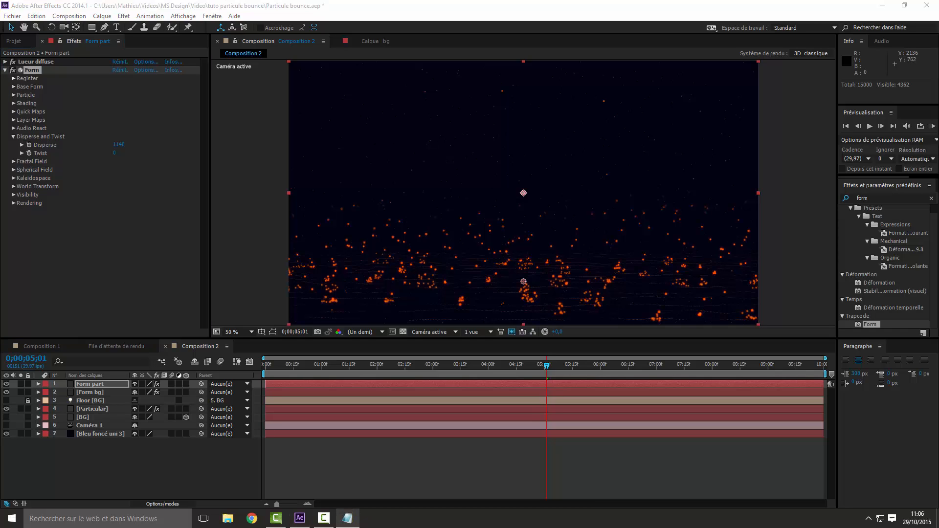
pyautogui.click(12, 137)
pyautogui.click(13, 95)
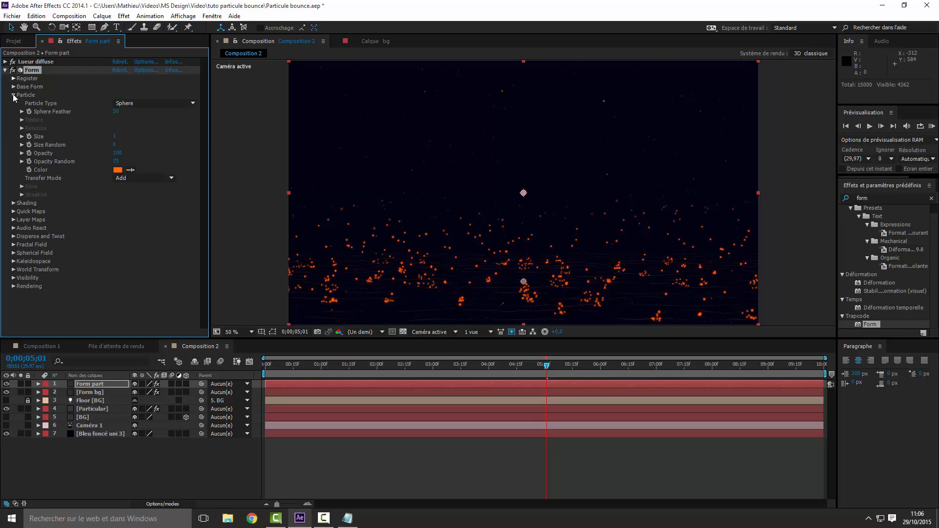
pyautogui.click(14, 96)
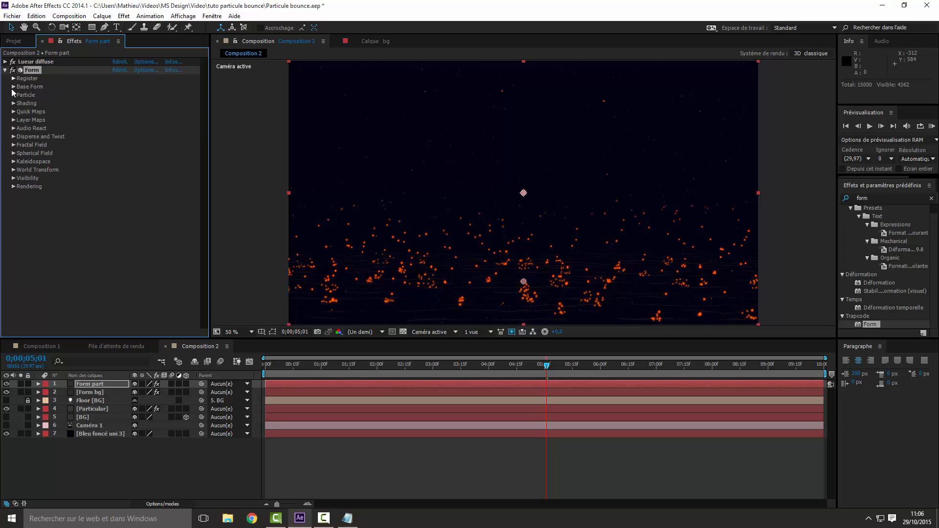
pyautogui.click(14, 88)
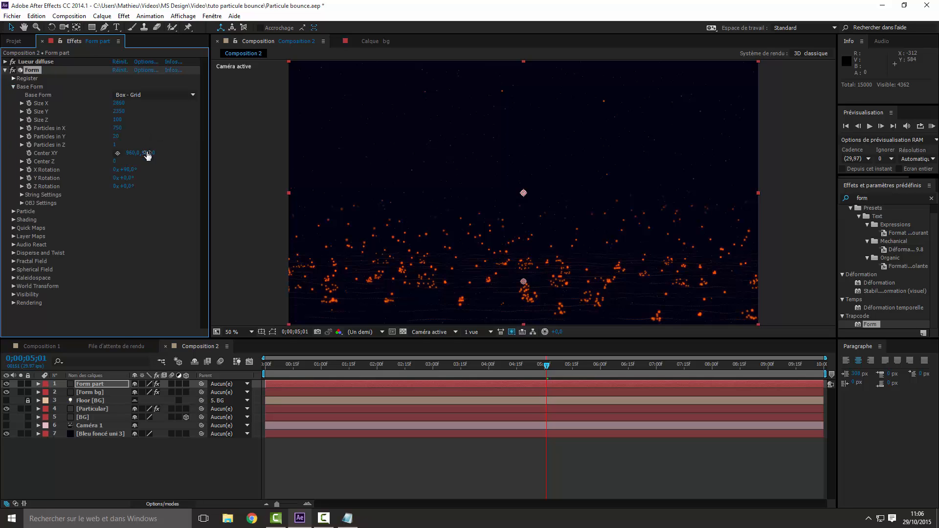
pyautogui.moveTo(128, 153)
pyautogui.mouseDown()
pyautogui.moveTo(30, 166)
pyautogui.moveTo(7, 196)
pyautogui.moveTo(2, 250)
pyautogui.moveTo(189, 171)
pyautogui.mouseUp()
pyautogui.press('capslock')
pyautogui.press('capslock')
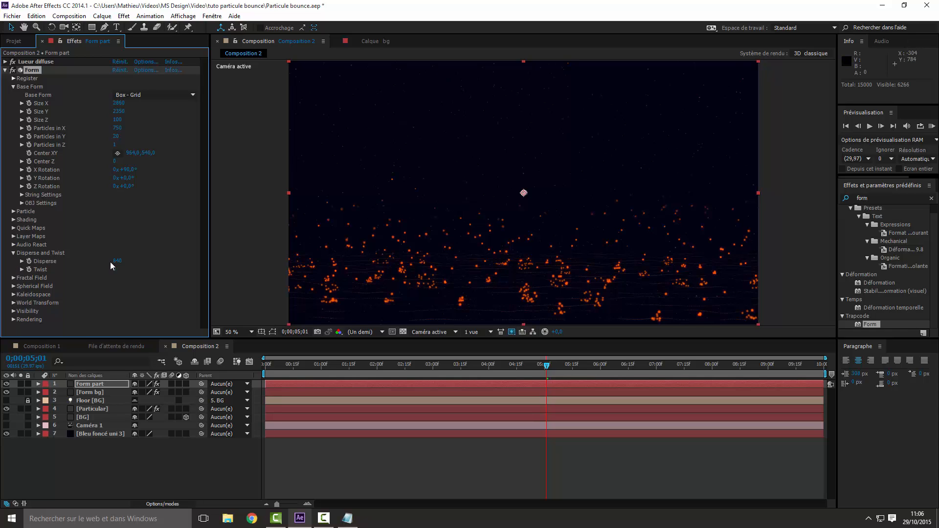
pyautogui.moveTo(116, 262); pyautogui.dragTo(2, 263)
# - Set the Form part grid's Particles in X to 300 and Particles in Y to 100
pyautogui.click(118, 128)
pyautogui.press('BackSpace')
pyautogui.write('300')
pyautogui.press('Return')
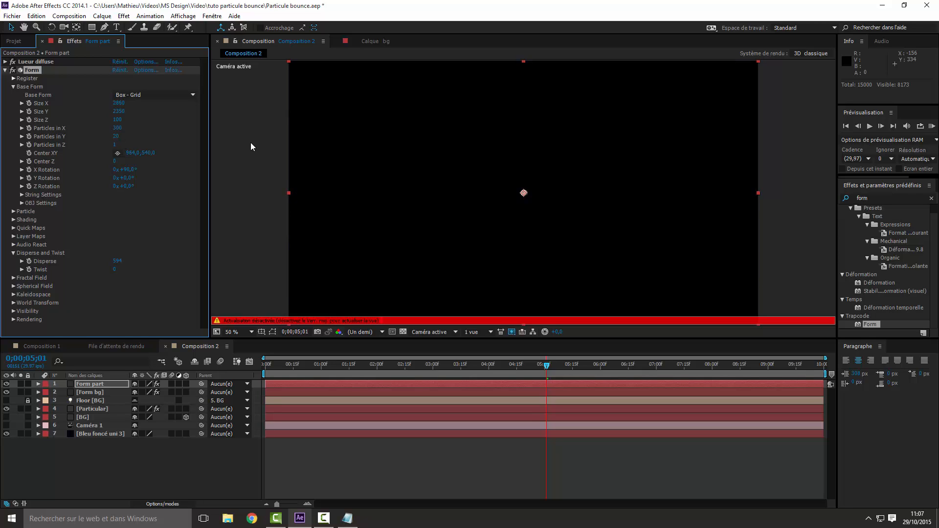
pyautogui.click(118, 137)
pyautogui.write('&àà')
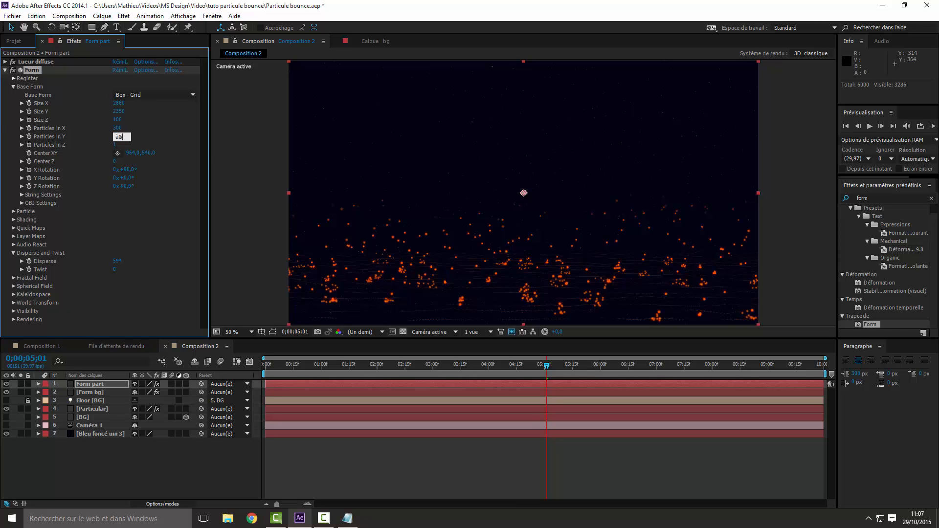
pyautogui.press('BackSpace')
pyautogui.press('BackSpace')
pyautogui.press('BackSpace')
pyautogui.write('100')
pyautogui.press('Return')
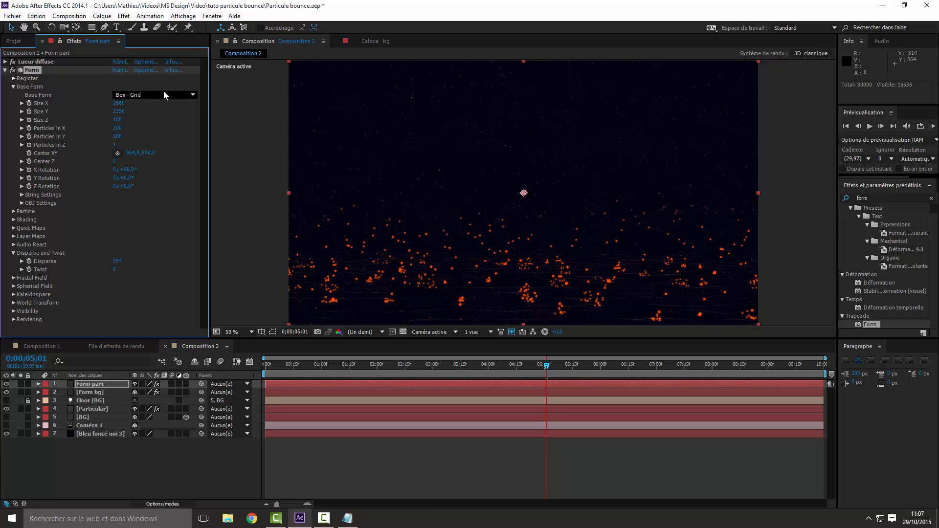
# - Reduce the Form part grid's Particles in X to 100 and Particles in Y to 50
pyautogui.click(118, 128)
pyautogui.press('BackSpace')
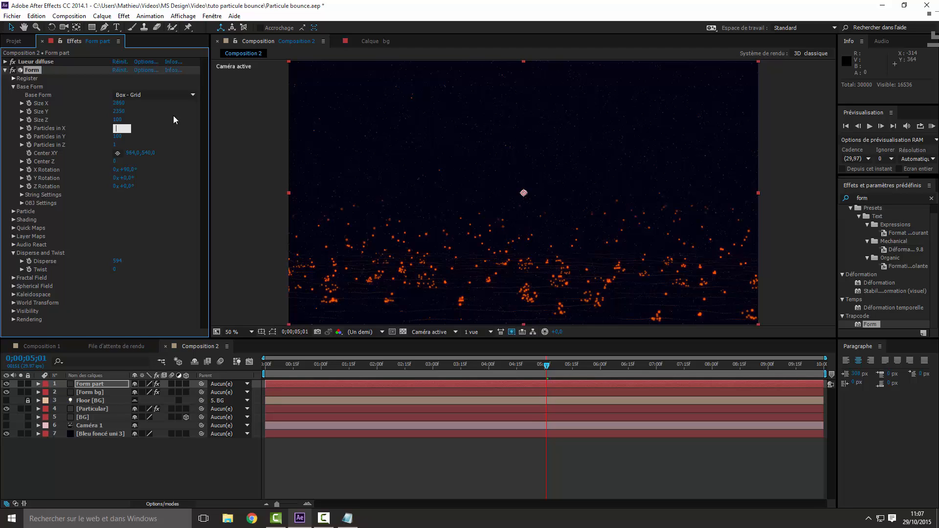
pyautogui.write('200')
pyautogui.press('BackSpace')
pyautogui.press('BackSpace')
pyautogui.write('1000')
pyautogui.press('Return')
pyautogui.click(119, 138)
pyautogui.write('à')
pyautogui.press('Return')
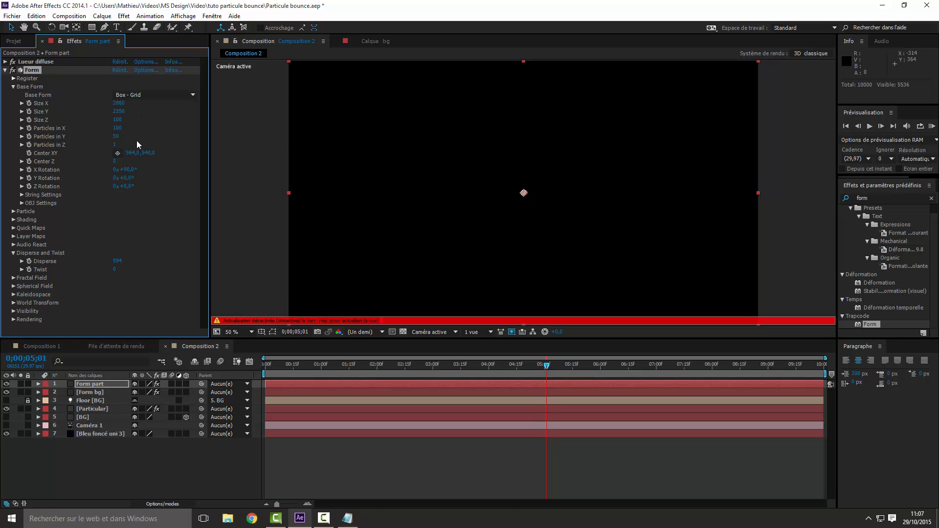
# - Lower the Form part grid's Particles in X to 50 and collapse the Form settings
pyautogui.click(117, 129)
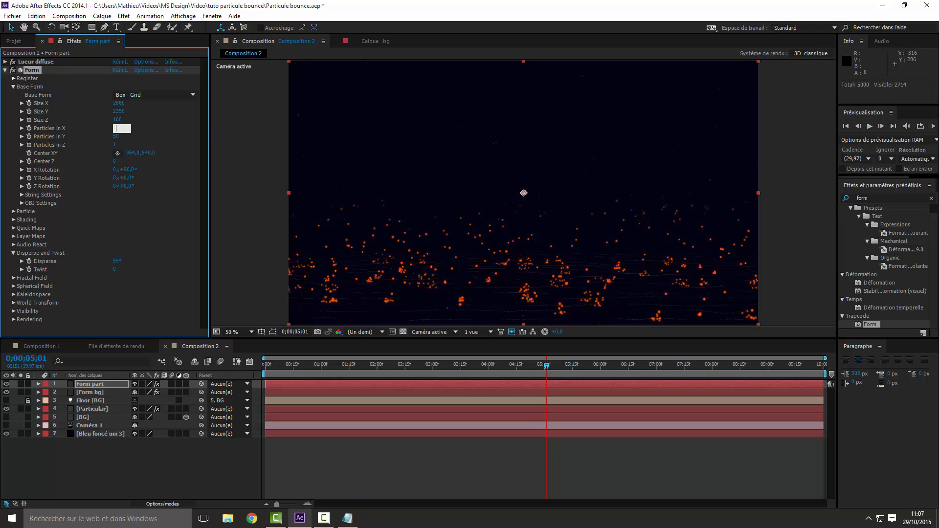
pyautogui.write('50')
pyautogui.press('Return')
pyautogui.click(147, 456)
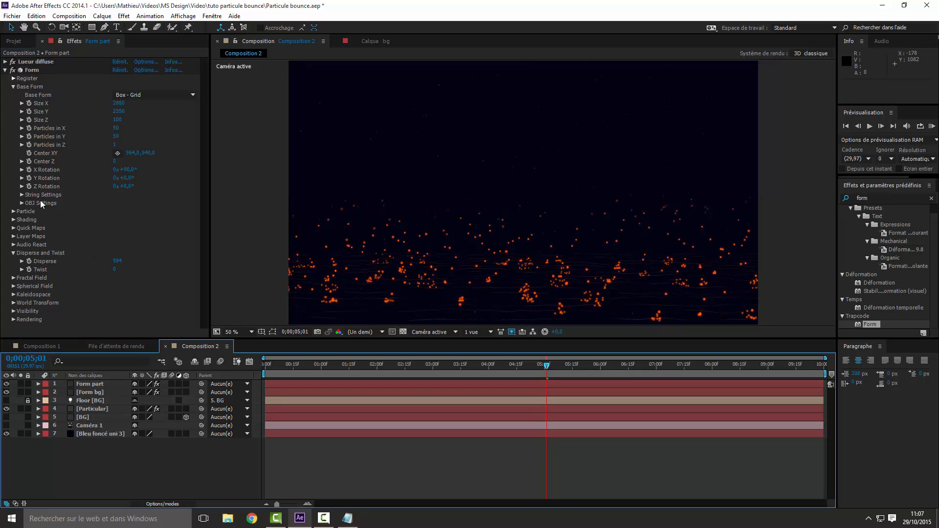
pyautogui.click(6, 70)
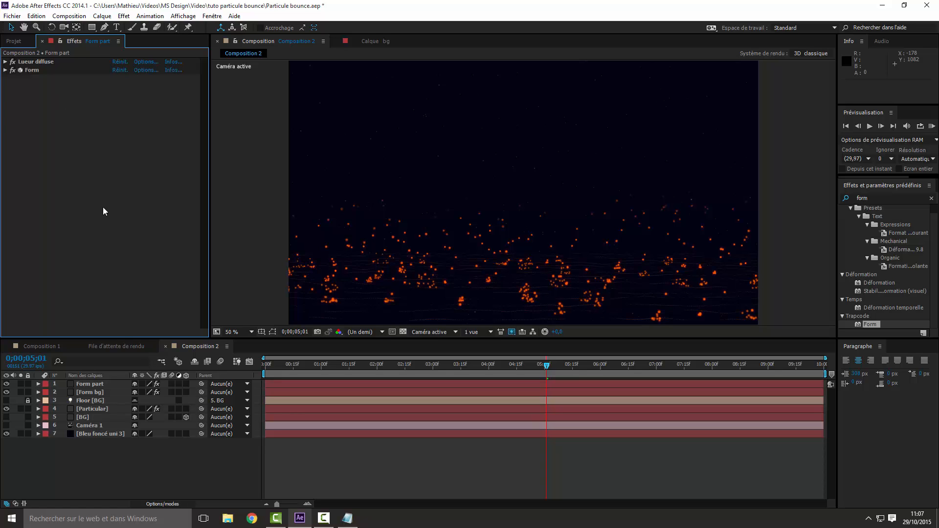
# - Move the current time to 0;00;00;29 and set the Form part layer's particle Size to 2
pyautogui.click(319, 366)
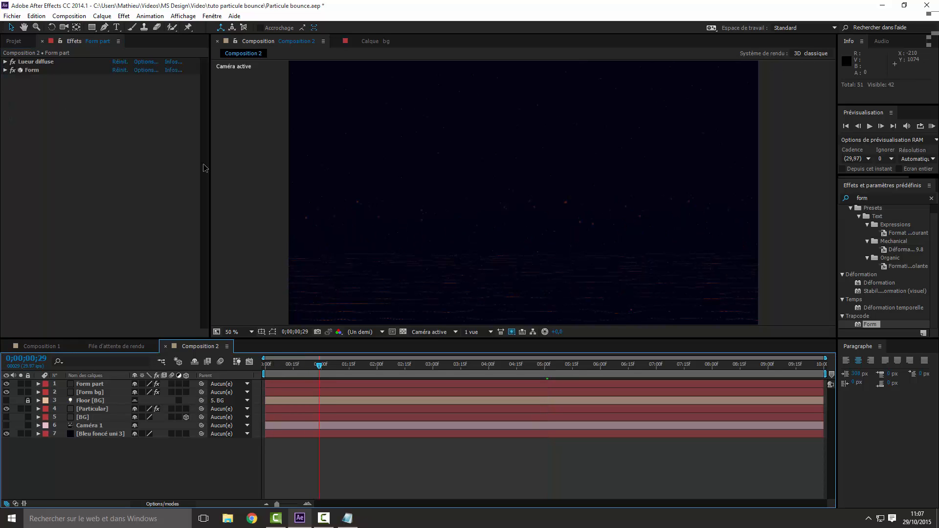
pyautogui.click(30, 70)
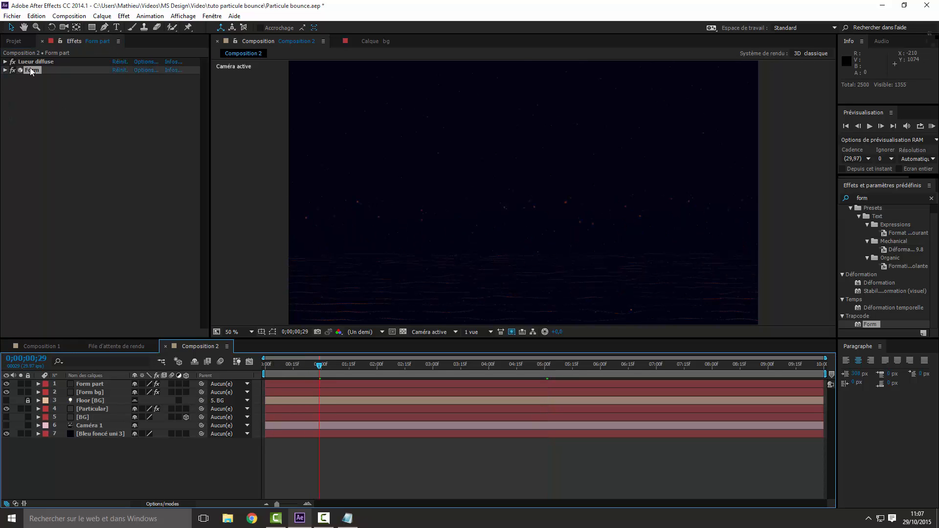
pyautogui.click(5, 70)
pyautogui.click(13, 86)
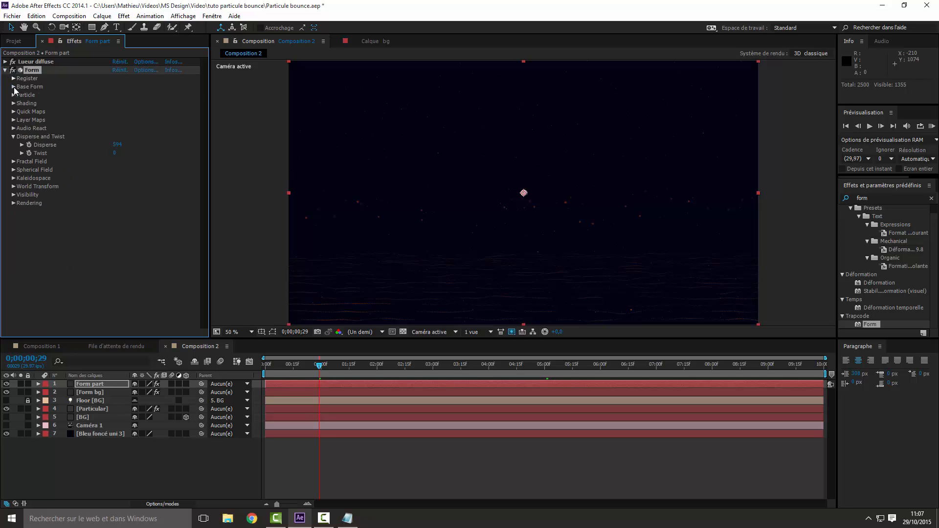
pyautogui.click(13, 95)
pyautogui.click(115, 137)
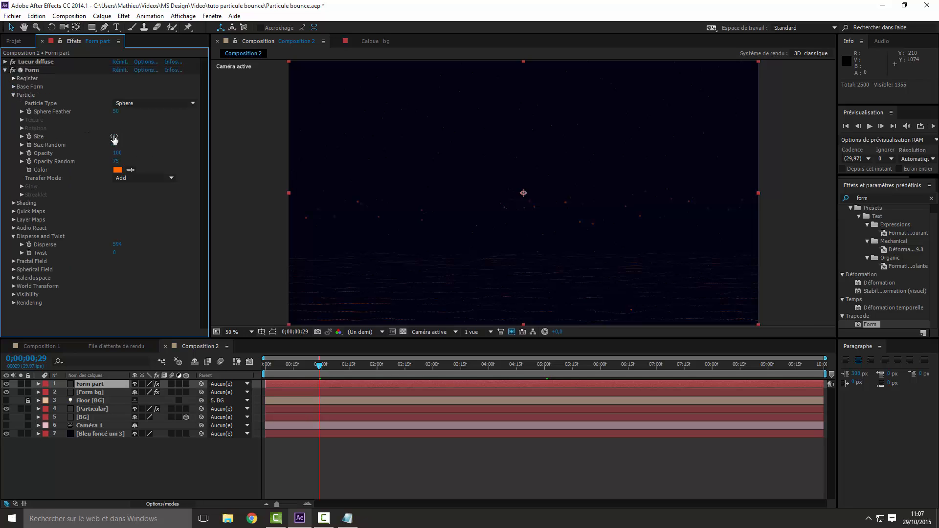
pyautogui.write('2')
pyautogui.press('Return')
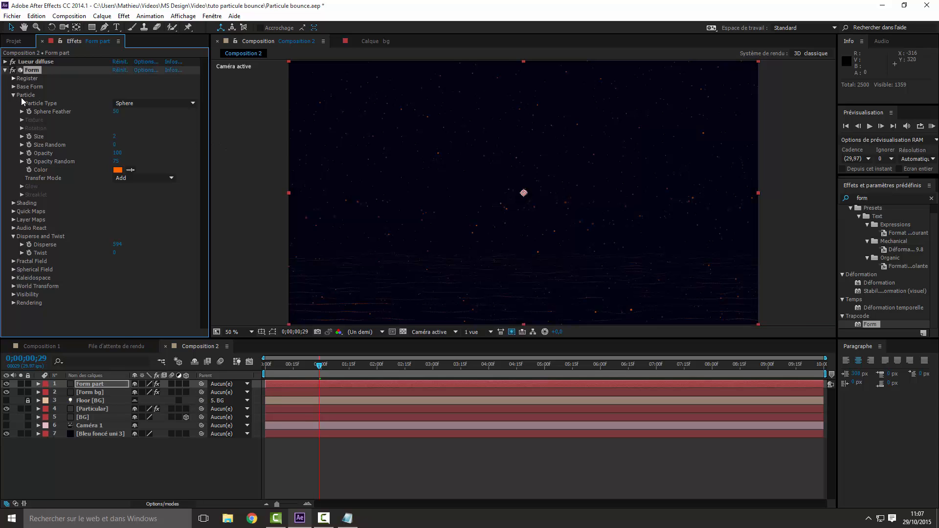
# - Set both Particles in X and Particles in Y of the Form part grid to 30
pyautogui.click(13, 96)
pyautogui.click(13, 86)
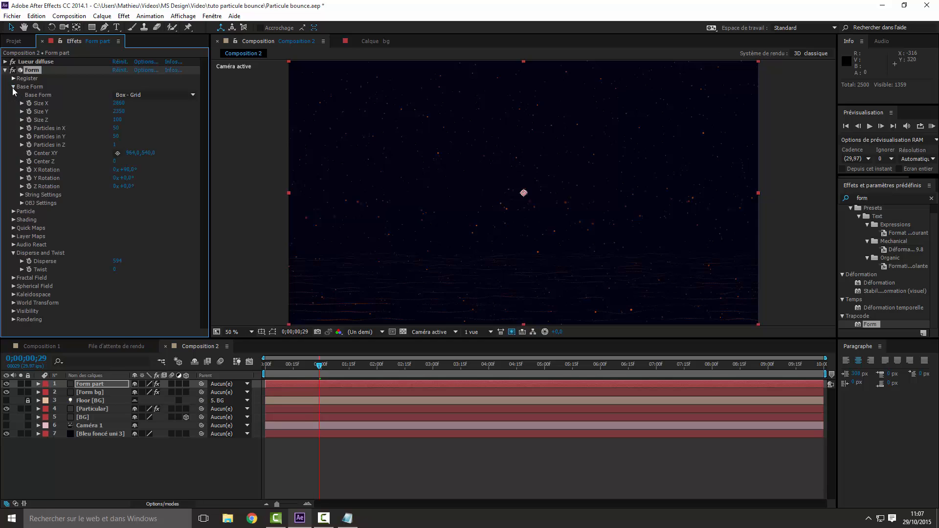
pyautogui.click(116, 128)
pyautogui.press('BackSpace')
pyautogui.write('30')
pyautogui.press('Return')
pyautogui.press('capslock')
pyautogui.click(116, 136)
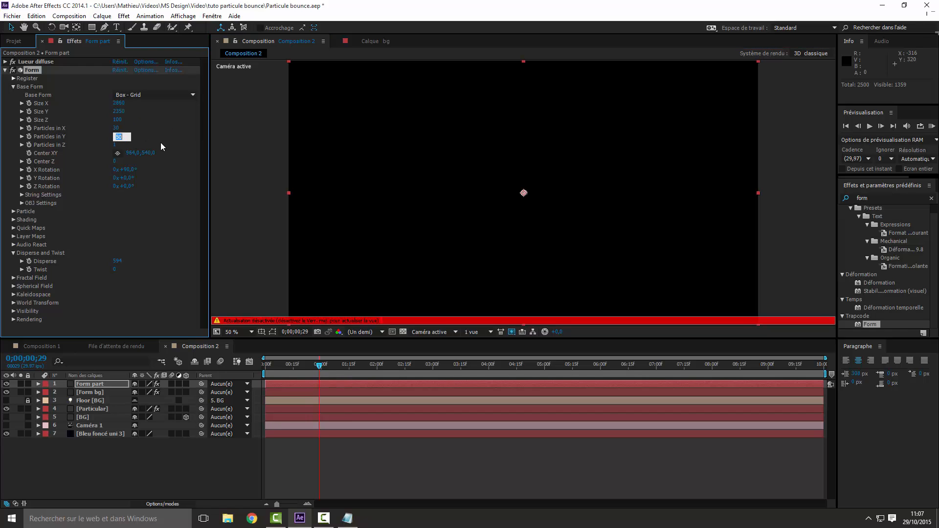
pyautogui.write('30')
pyautogui.press('Return')
pyautogui.press('capslock')
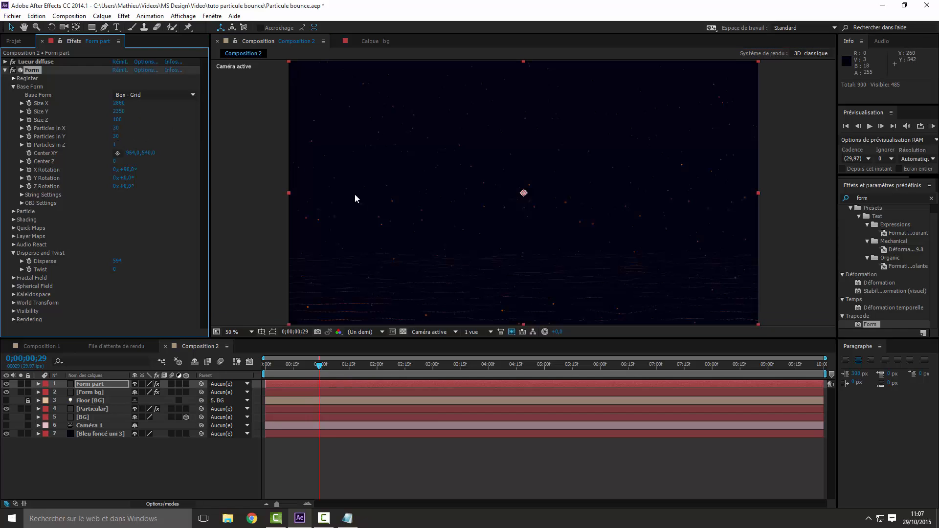
# - Scrub the current time to 0;00;07;06, deselect the layer and collapse its Form effect settings
pyautogui.moveTo(319, 366); pyautogui.dragTo(665, 397)
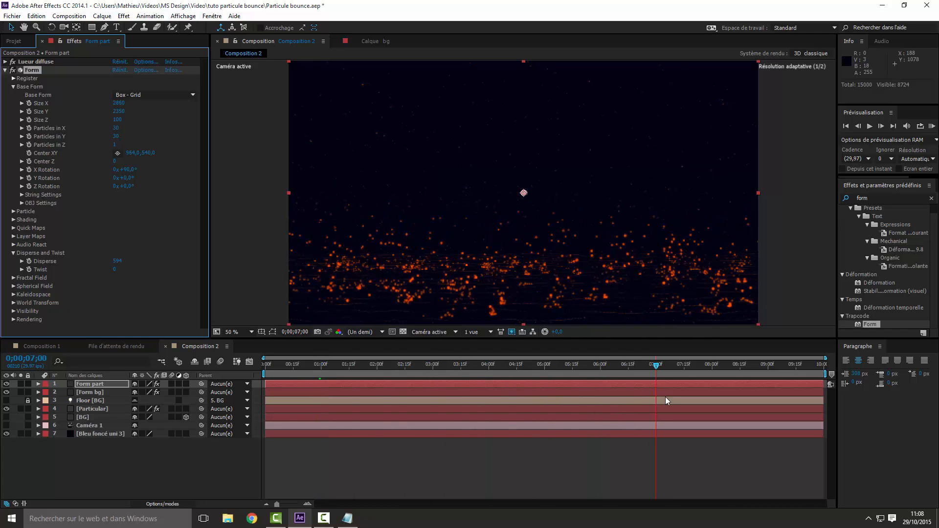
pyautogui.click(153, 450)
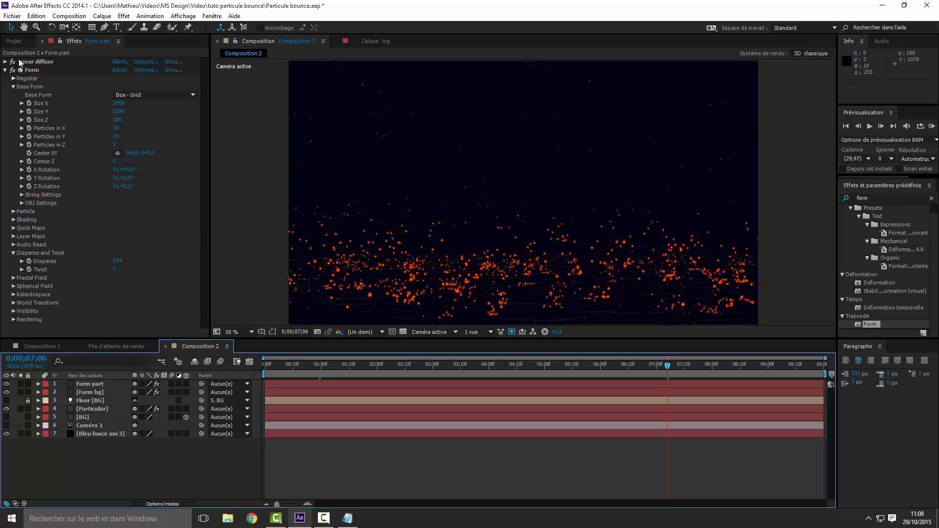
pyautogui.click(5, 70)
# - Create a new composition-sized solid layer named Optical flare
pyautogui.rightClick(115, 461)
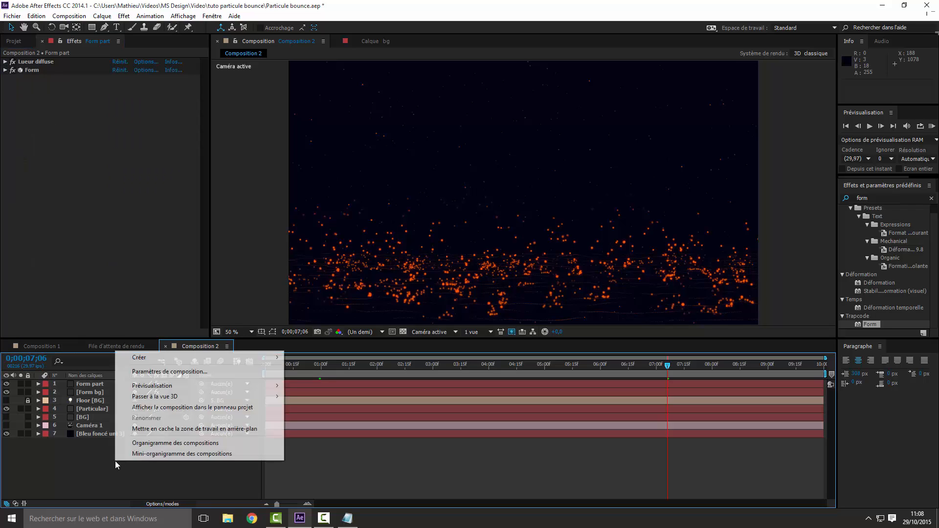
pyautogui.moveTo(260, 363)
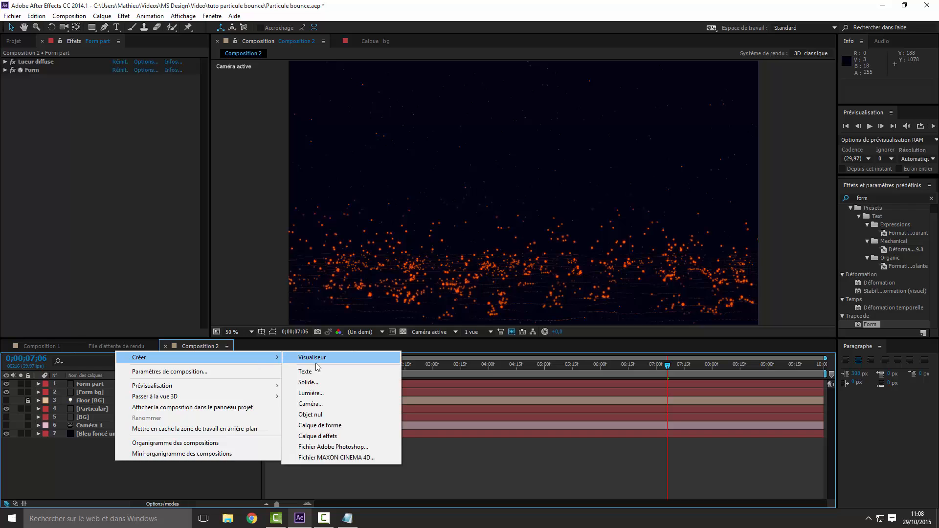
pyautogui.click(308, 382)
pyautogui.write('O')
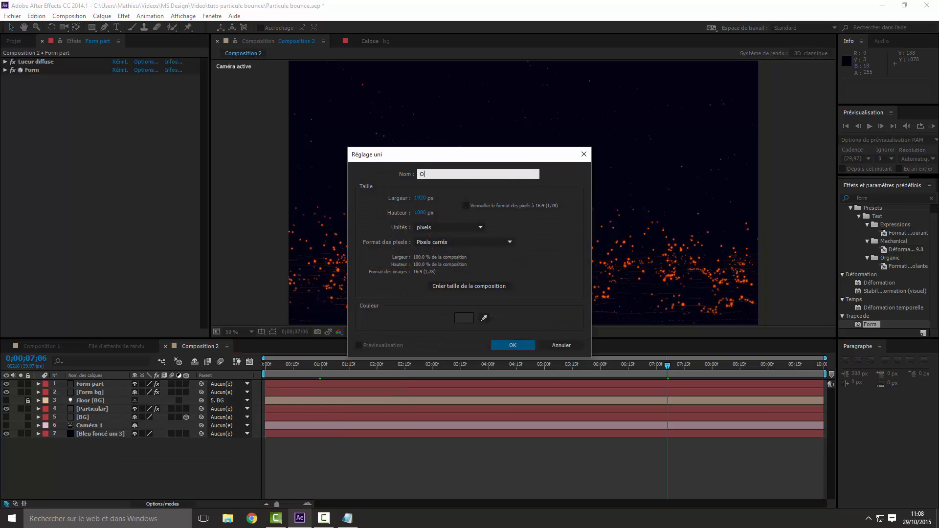
pyautogui.write('ptical flare')
pyautogui.click(512, 344)
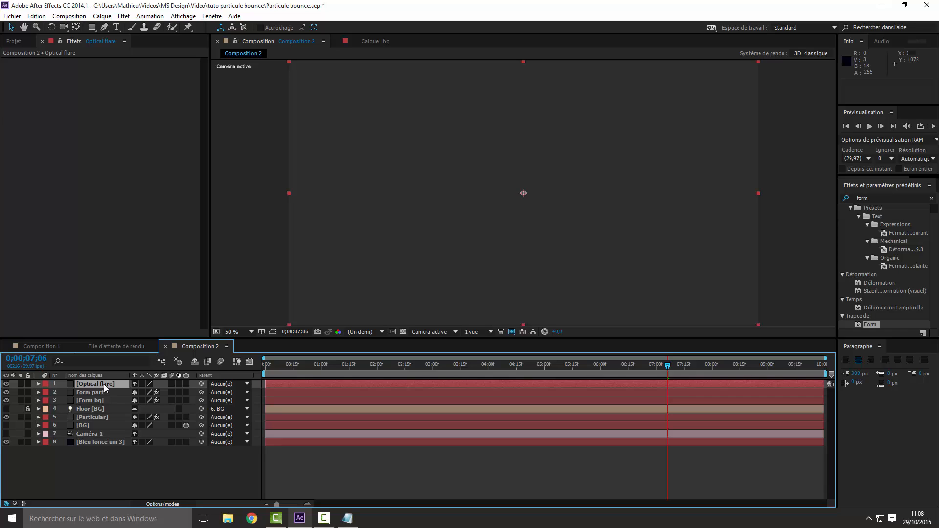
# - Search the effects for "optical" and apply Video Copilot Optical Flares to the Optical flare layer
pyautogui.doubleClick(879, 197)
pyautogui.write('or')
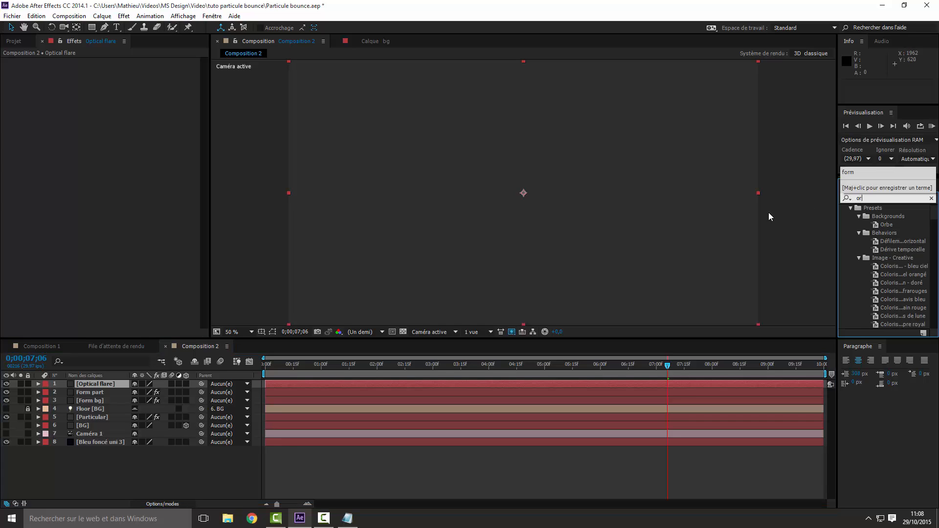
pyautogui.press('BackSpace')
pyautogui.write('prt')
pyautogui.press('BackSpace')
pyautogui.press('BackSpace')
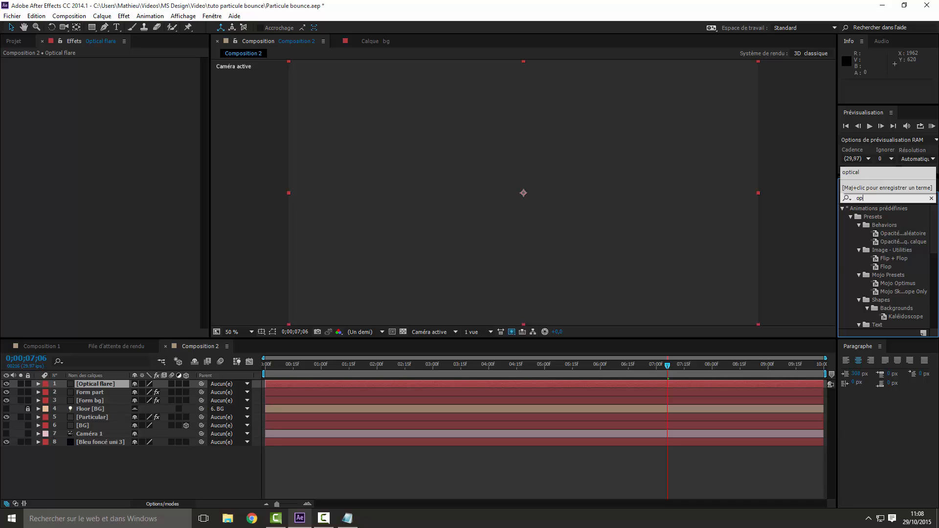
pyautogui.write('tical')
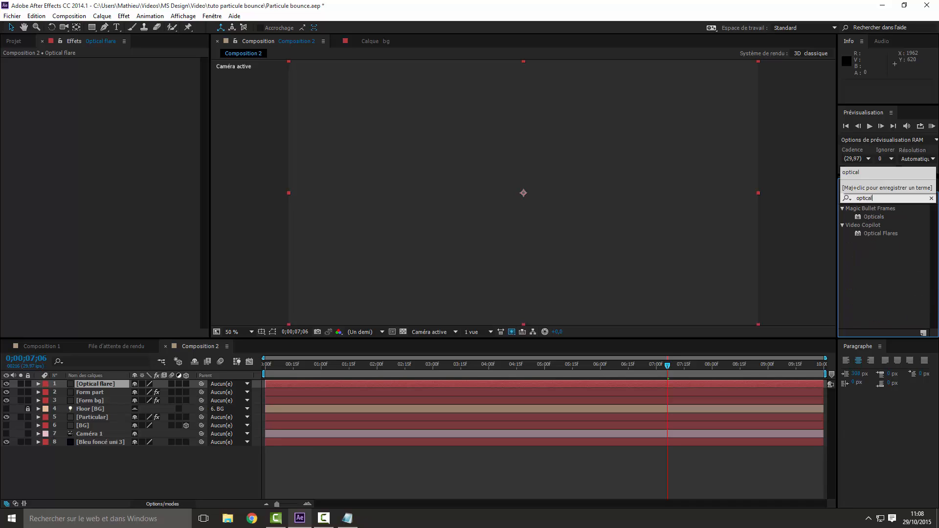
pyautogui.moveTo(886, 232); pyautogui.dragTo(119, 381)
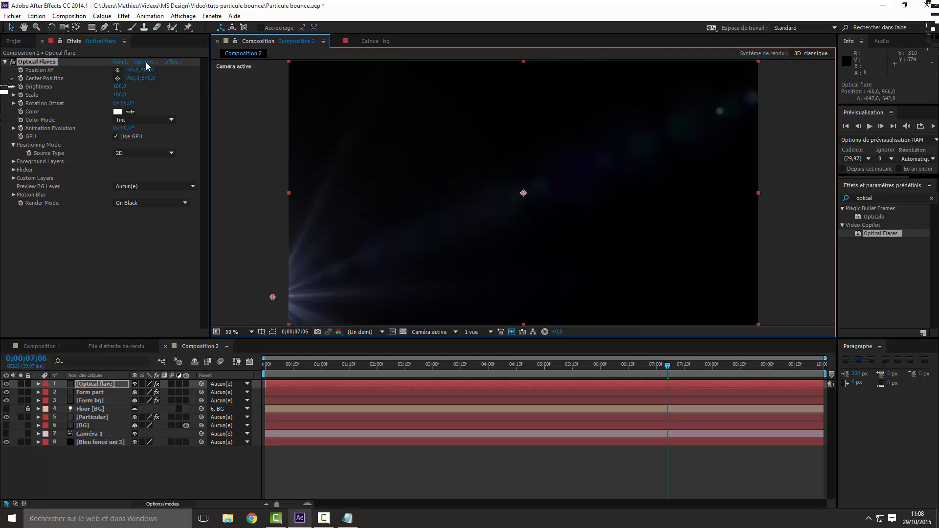
# - Load the Real Sun preset from the Light presets in Optical Flares and move the preview flare to about 20.0, 72.8
pyautogui.click(146, 64)
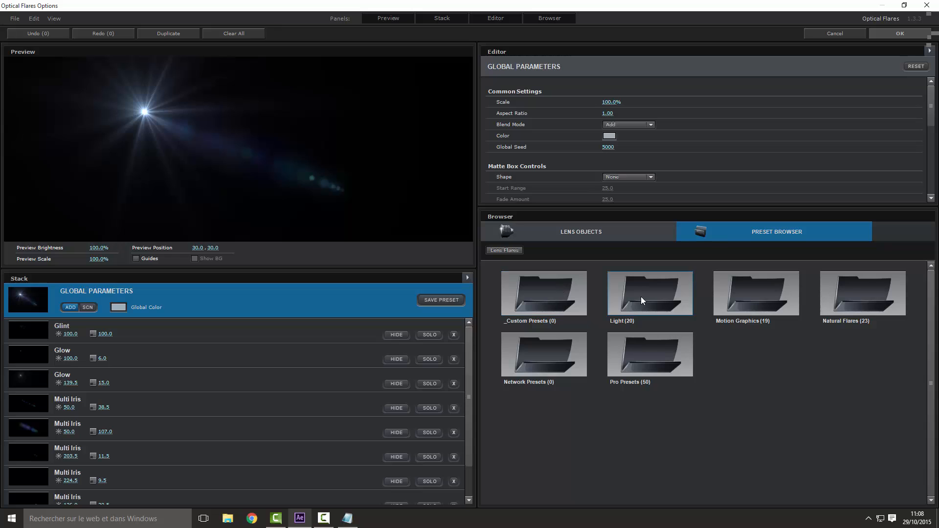
pyautogui.doubleClick(641, 296)
pyautogui.scroll(-2, 676, 395)
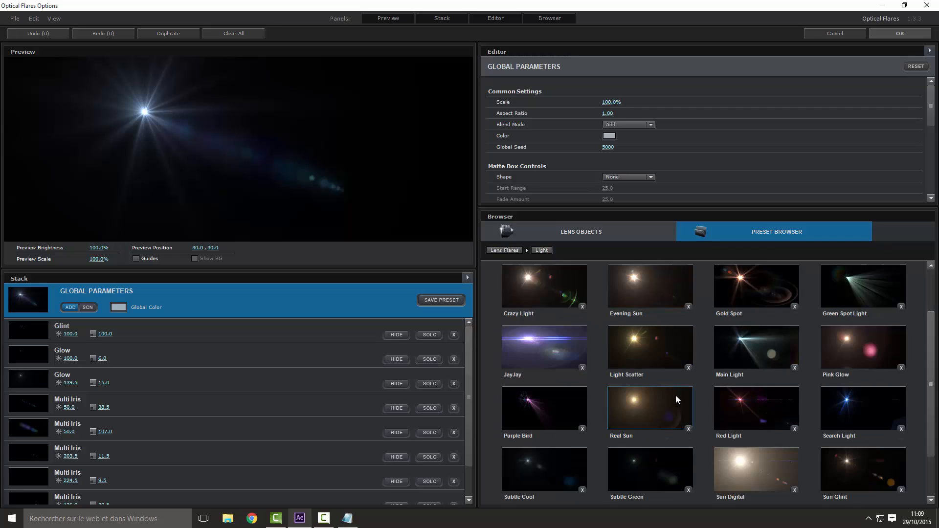
pyautogui.scroll(-1, 714, 386)
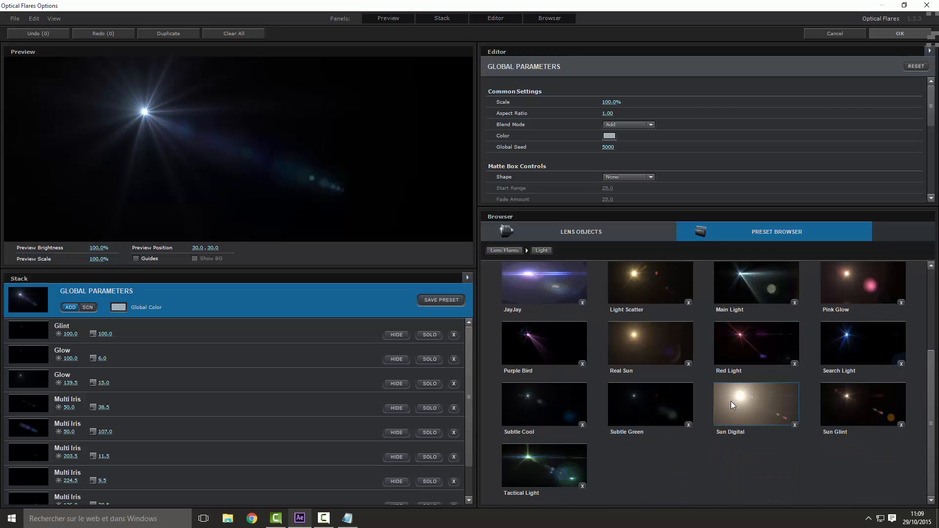
pyautogui.click(647, 350)
pyautogui.click(121, 150)
pyautogui.moveTo(121, 149); pyautogui.dragTo(98, 193)
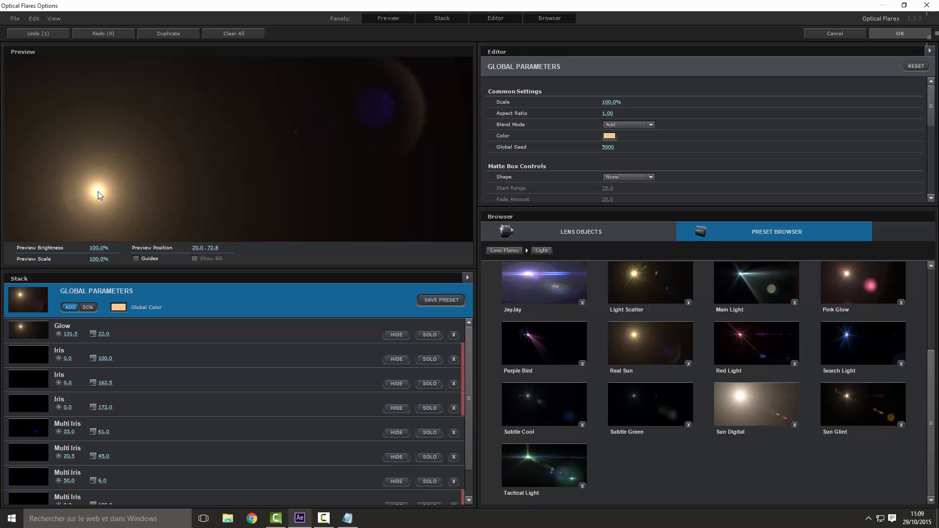
pyautogui.scroll(3, 721, 371)
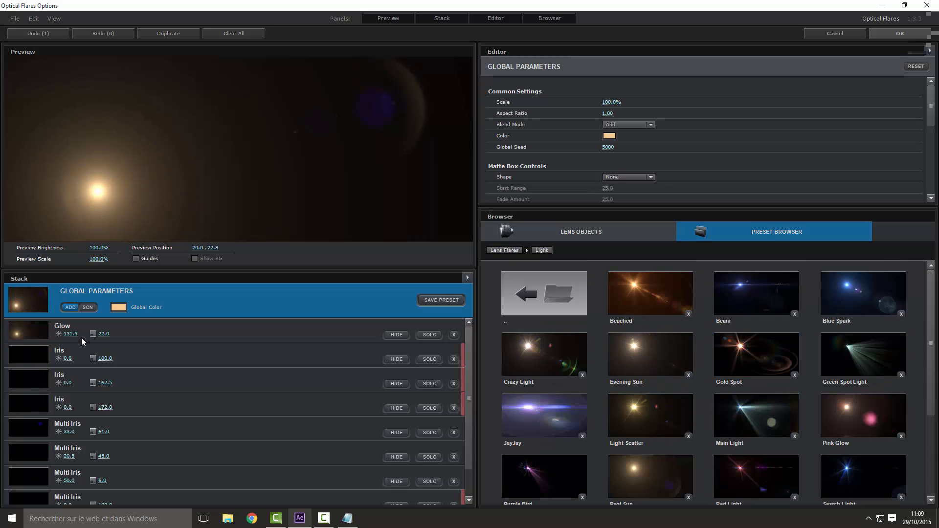
# - Set the flare's global color to orange E5AD61 and hide the second and third Iris objects in the stack
pyautogui.click(118, 307)
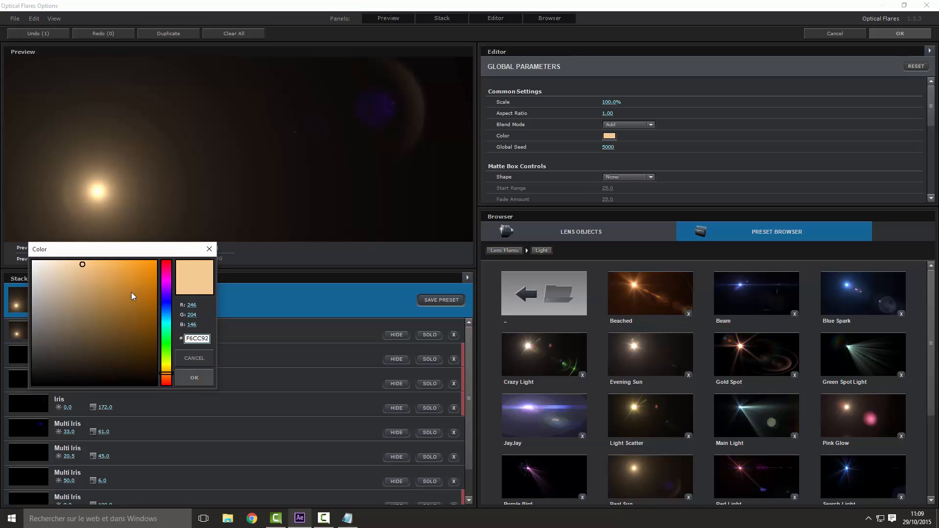
pyautogui.moveTo(130, 268); pyautogui.dragTo(104, 273)
pyautogui.click(120, 265)
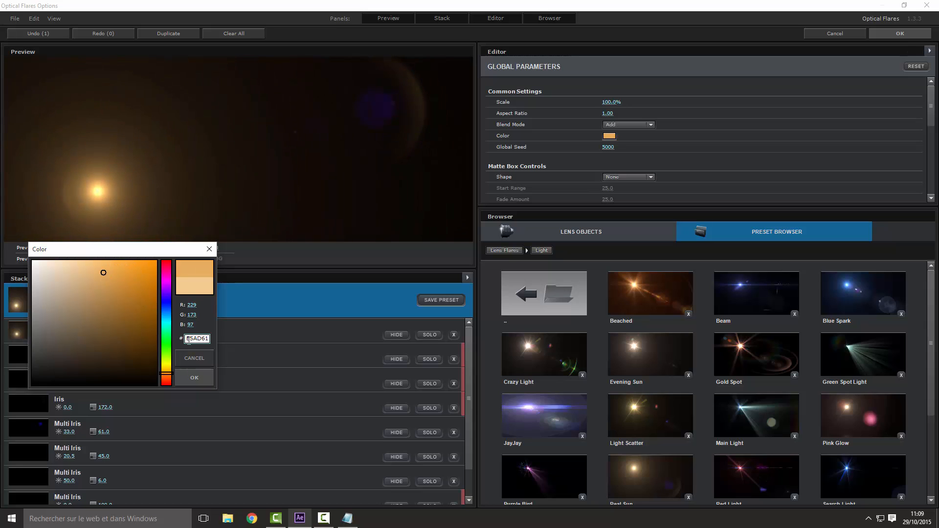
pyautogui.click(194, 378)
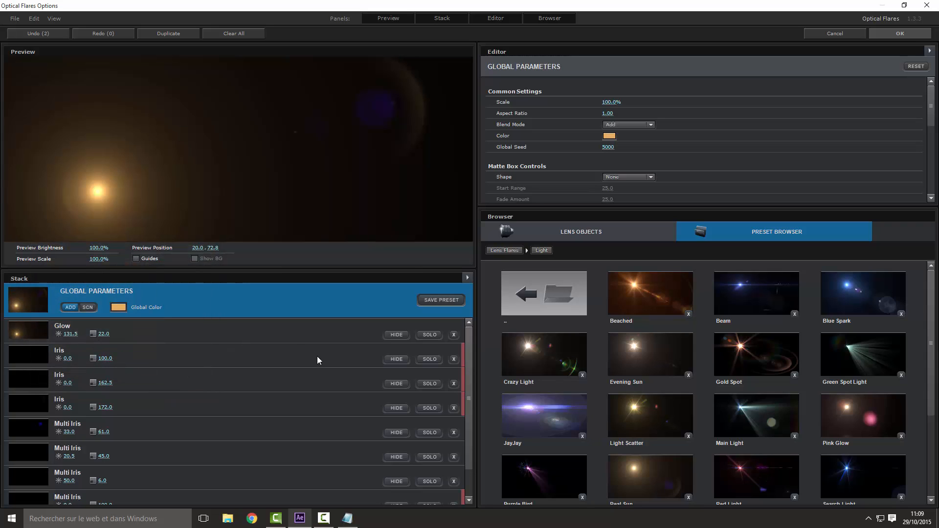
pyautogui.click(396, 384)
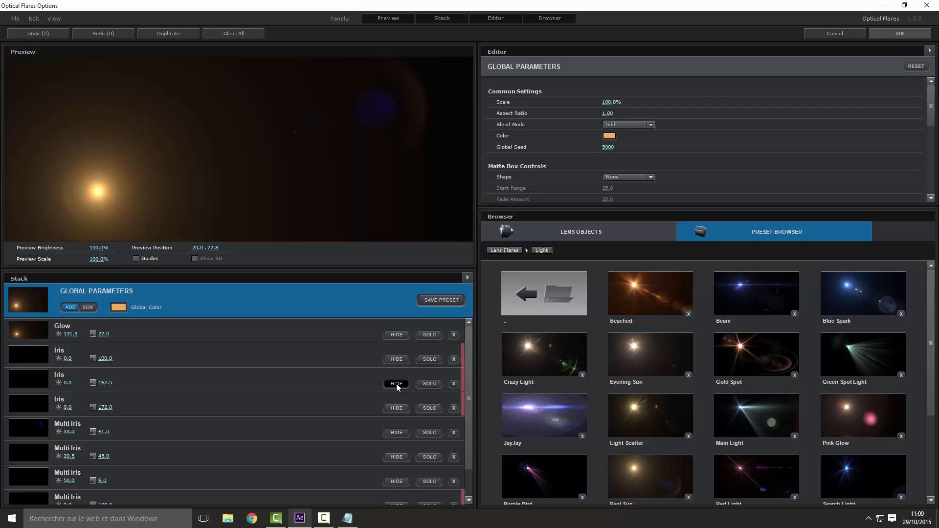
pyautogui.click(396, 409)
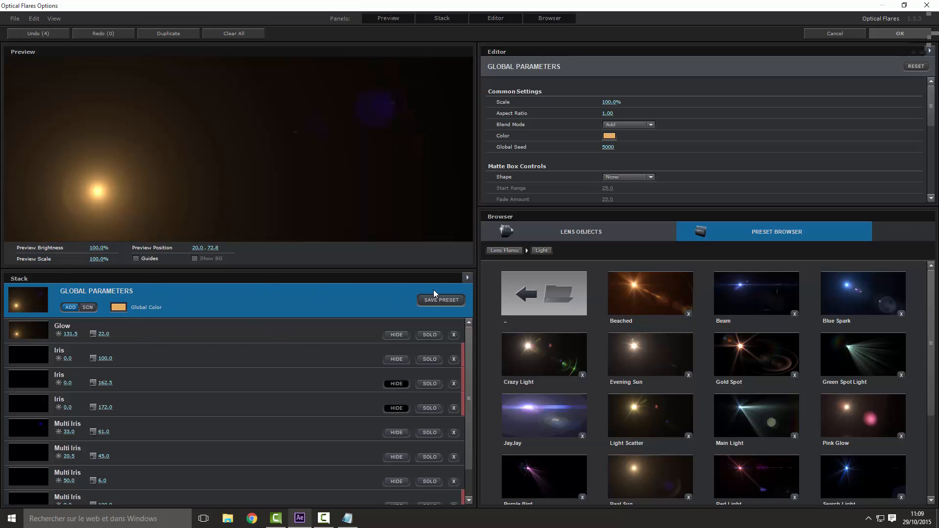
# - Add a Glow lens object to the flare, set its brightness to 88.5, and accept the flare setup
pyautogui.click(609, 237)
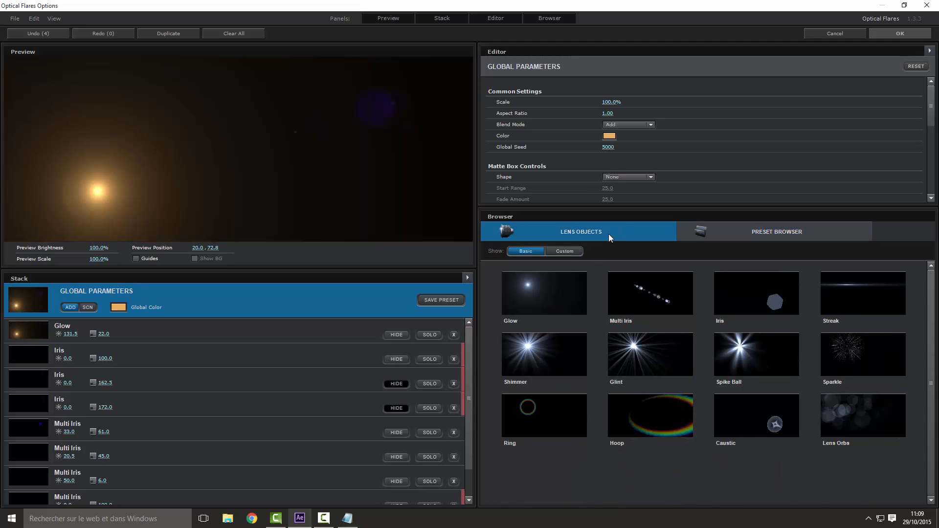
pyautogui.click(532, 298)
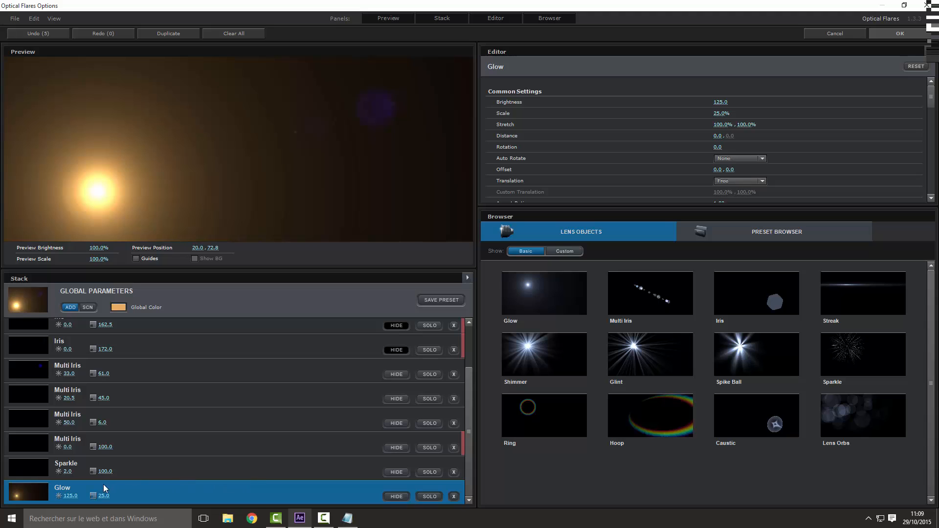
pyautogui.moveTo(63, 496); pyautogui.dragTo(34, 496)
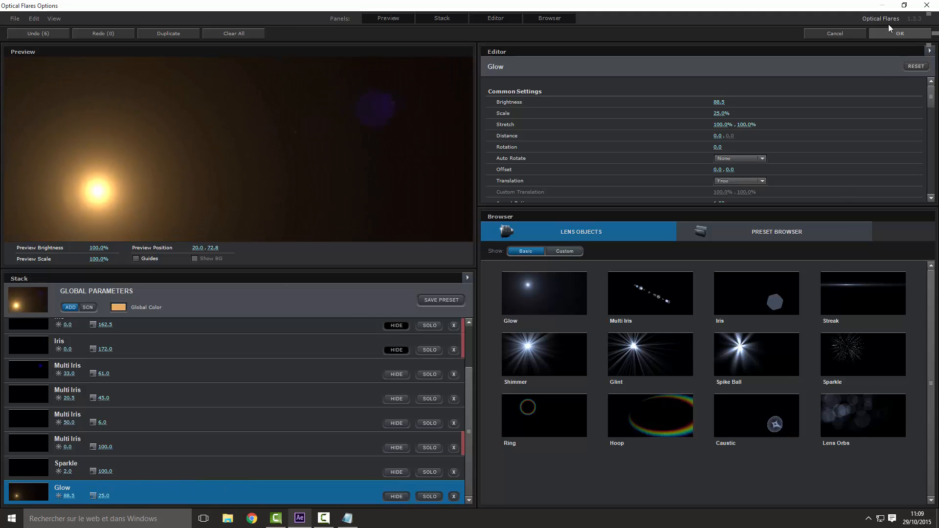
pyautogui.click(900, 31)
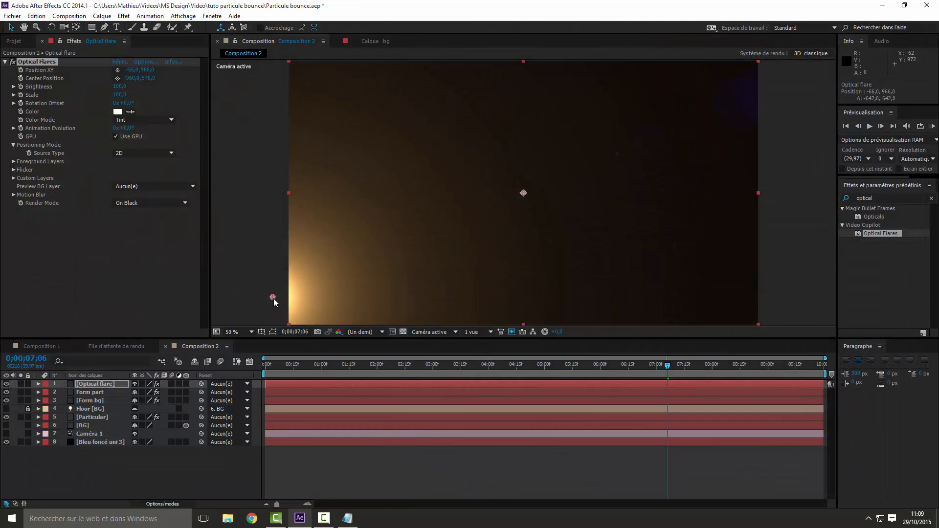
# - Move the flare source slightly farther outside the composition, to about -116, 982, and deselect the layer
pyautogui.moveTo(273, 298)
pyautogui.mouseDown()
pyautogui.moveTo(321, 285)
pyautogui.moveTo(258, 310)
pyautogui.moveTo(261, 302)
pyautogui.mouseUp()
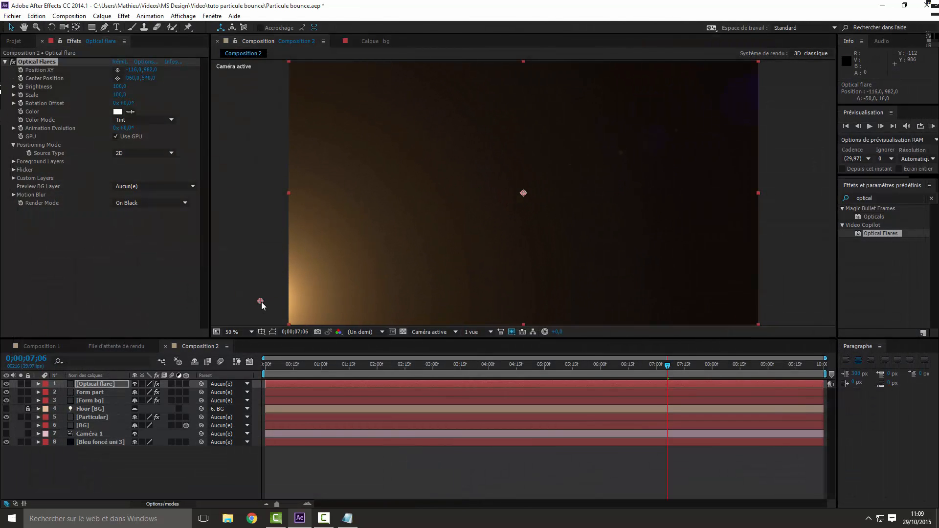
pyautogui.click(133, 479)
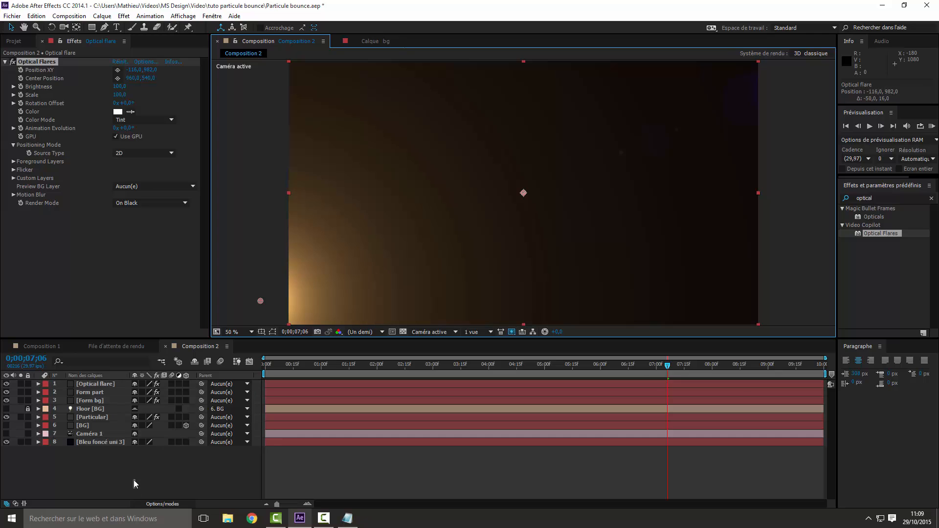
pyautogui.rightClick(112, 460)
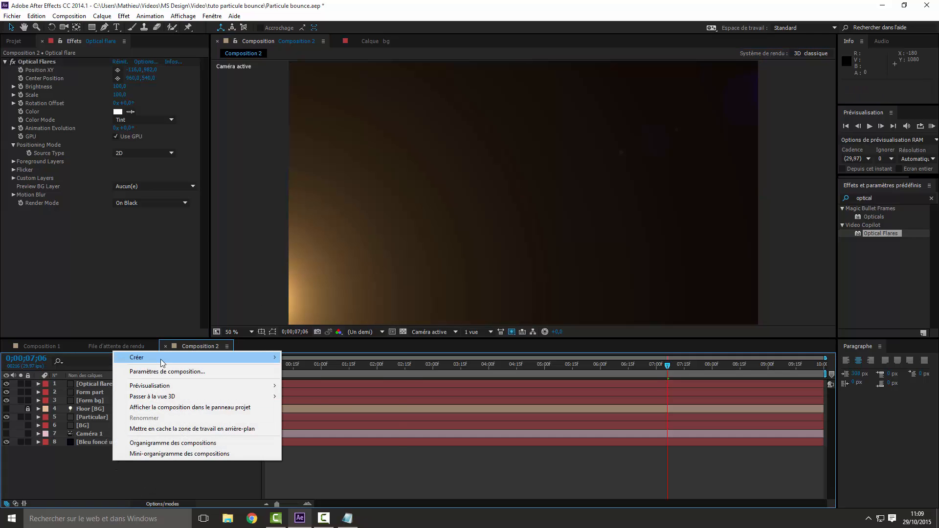
pyautogui.click(125, 491)
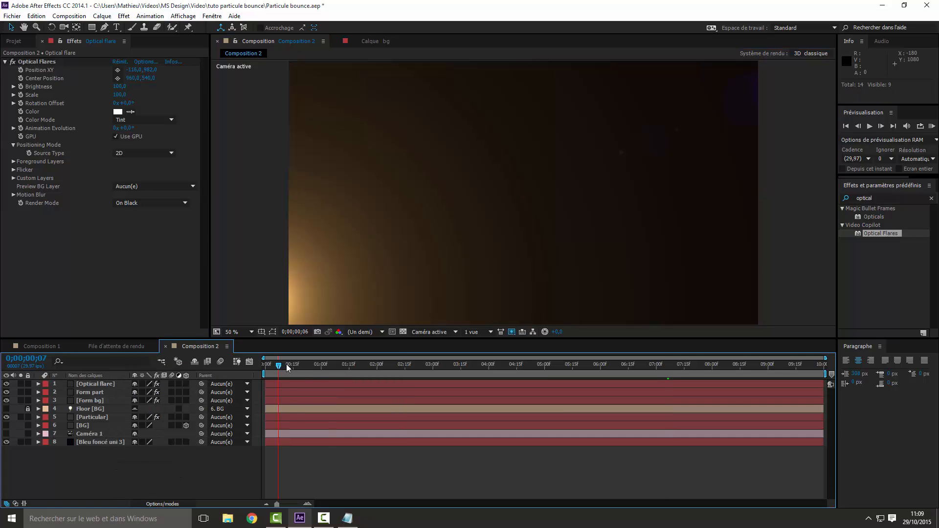
# - Go to 0;00;00;22 and set the Optical Flares render mode to On Transparent
pyautogui.click(306, 365)
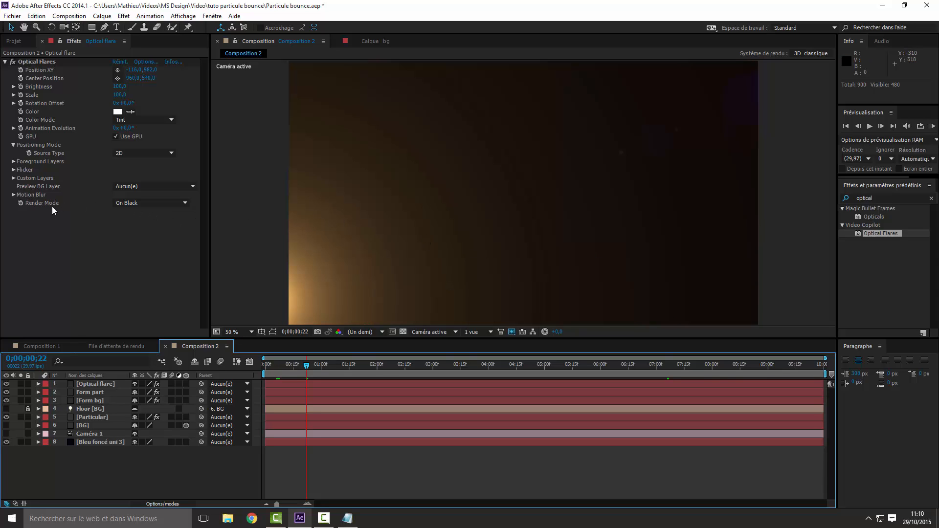
pyautogui.click(139, 205)
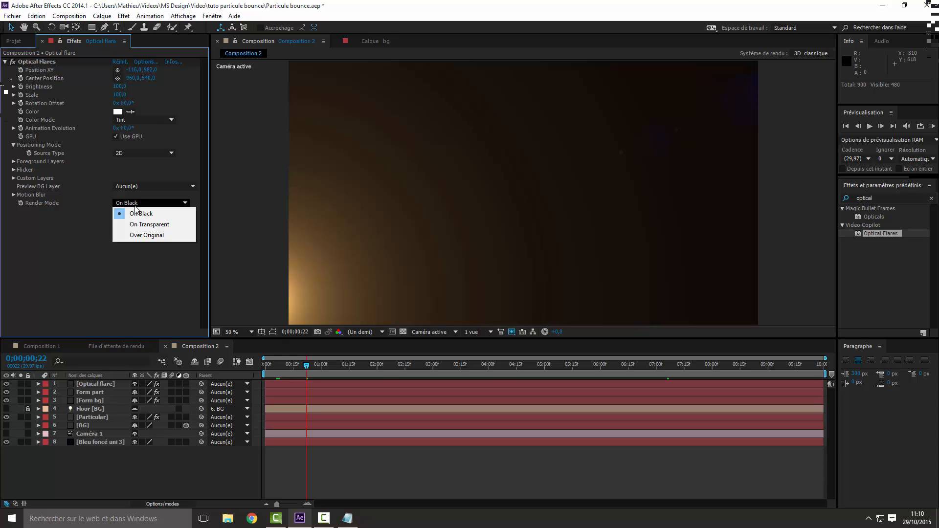
pyautogui.click(155, 225)
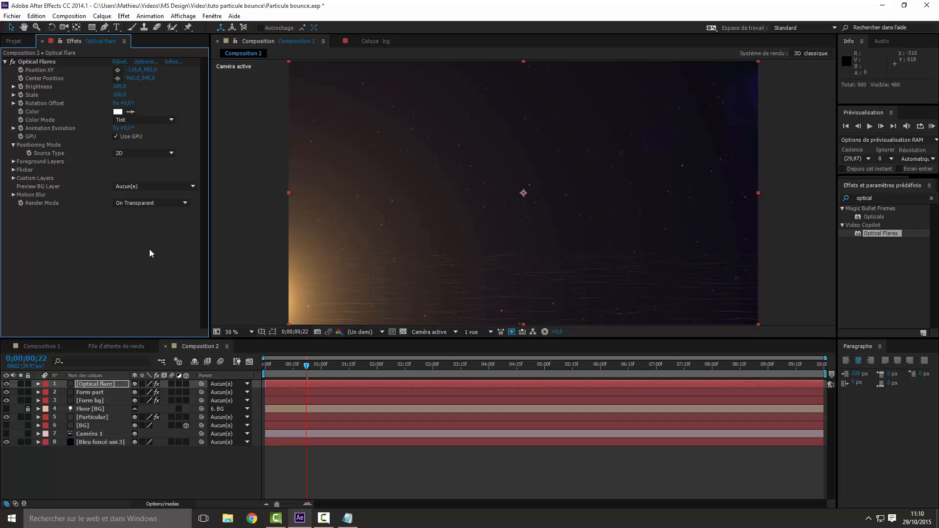
# - Go to 0;00;05;06 and move the flare source well outside the frame, to about -370, 970
pyautogui.moveTo(310, 372); pyautogui.dragTo(555, 372)
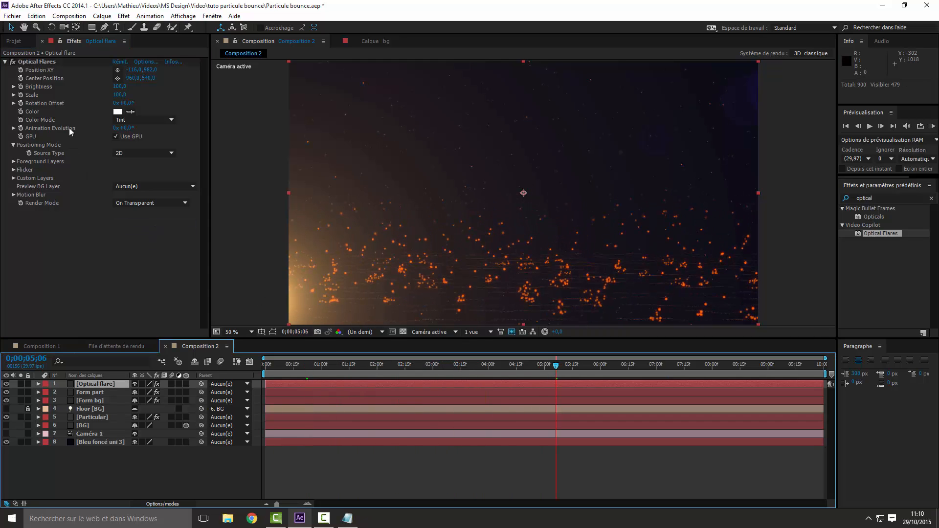
pyautogui.click(45, 62)
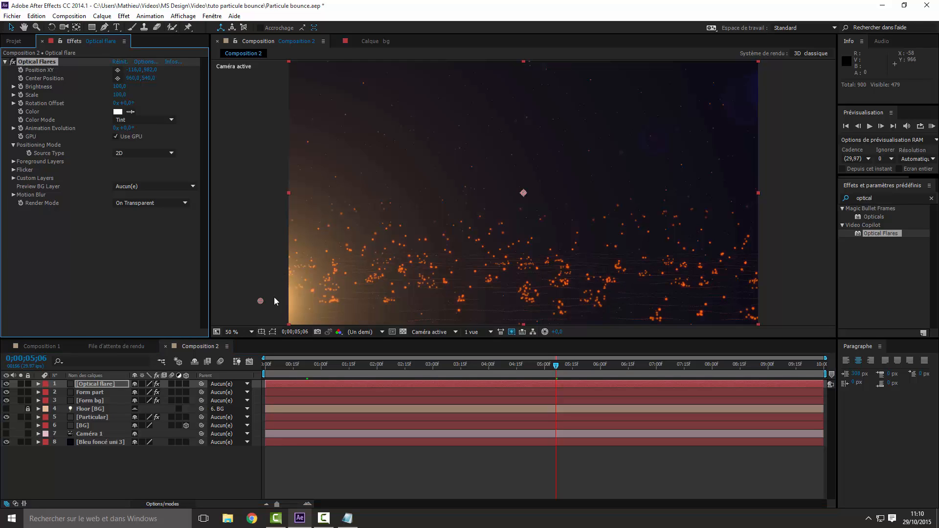
pyautogui.moveTo(259, 302); pyautogui.dragTo(197, 298)
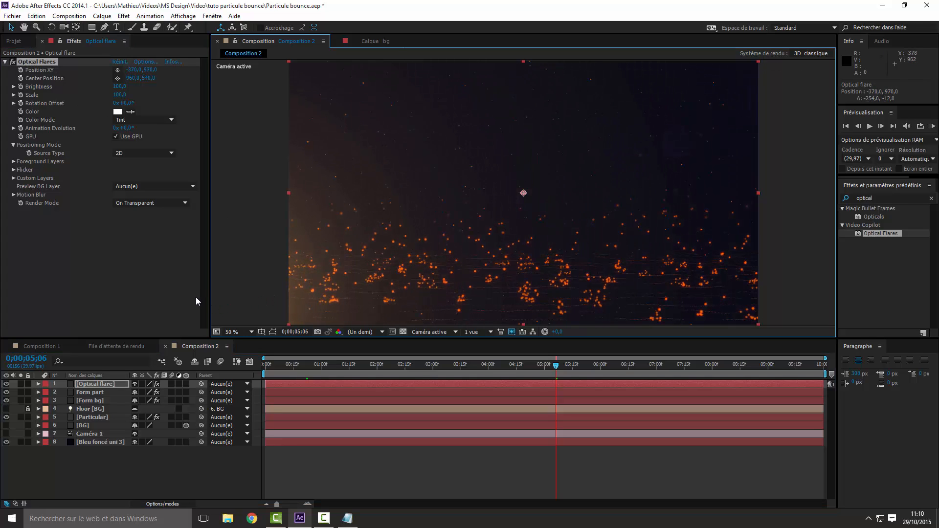
# - Set the Optical Flares brightness to 90
pyautogui.click(120, 87)
pyautogui.press('BackSpace')
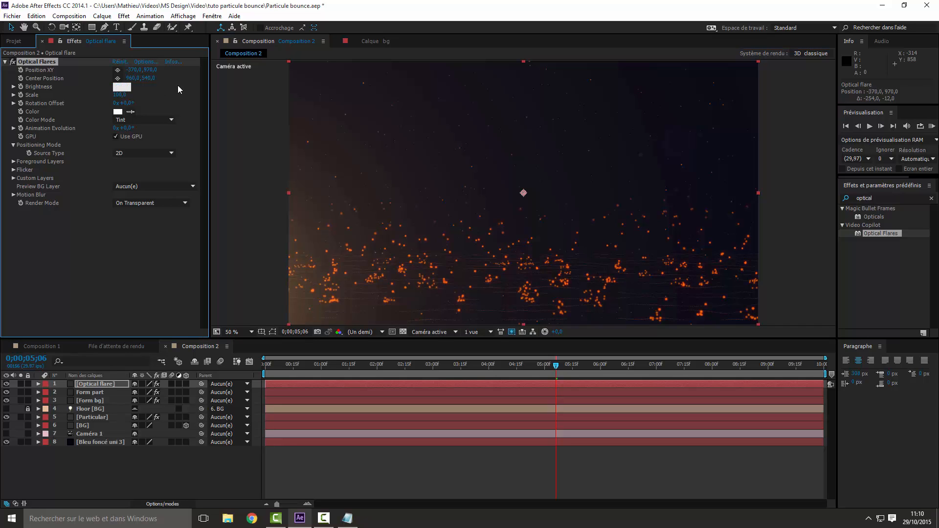
pyautogui.write('90')
pyautogui.press('Return')
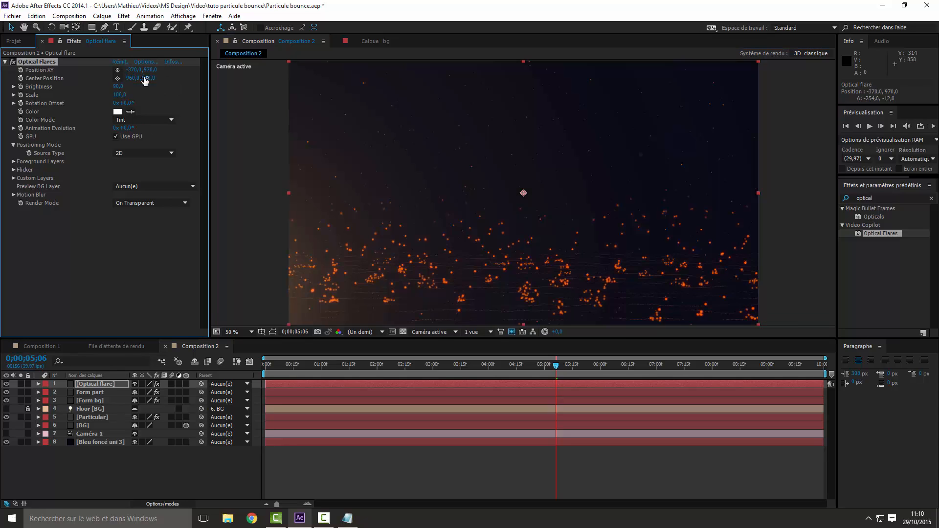
pyautogui.click(166, 281)
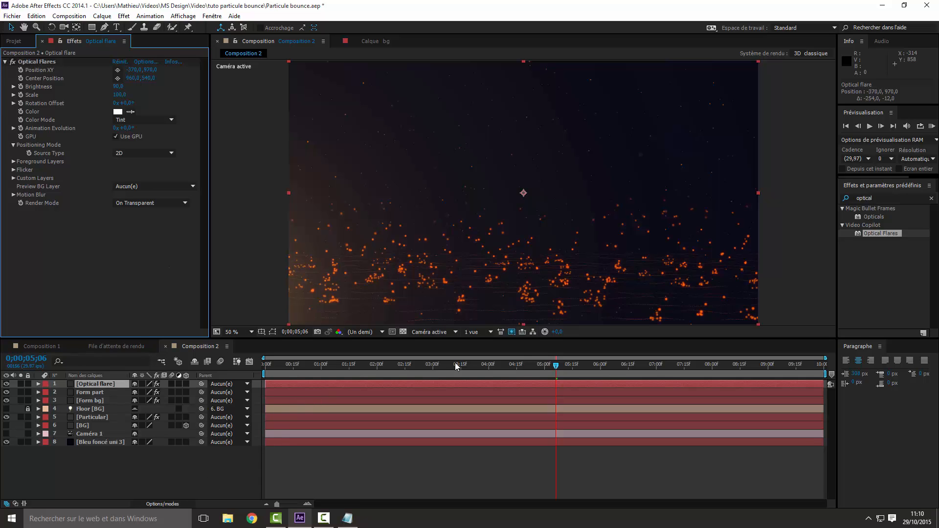
# - Go to 0;00;03;17 and create a new adjustment layer above the Optical flare layer
pyautogui.moveTo(433, 374); pyautogui.dragTo(443, 375)
pyautogui.click(463, 374)
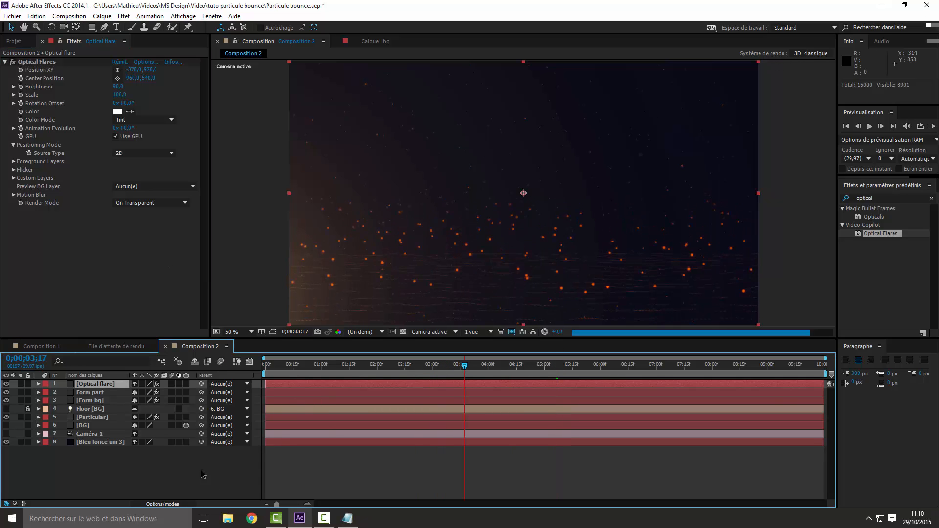
pyautogui.rightClick(116, 358)
pyautogui.moveTo(215, 365)
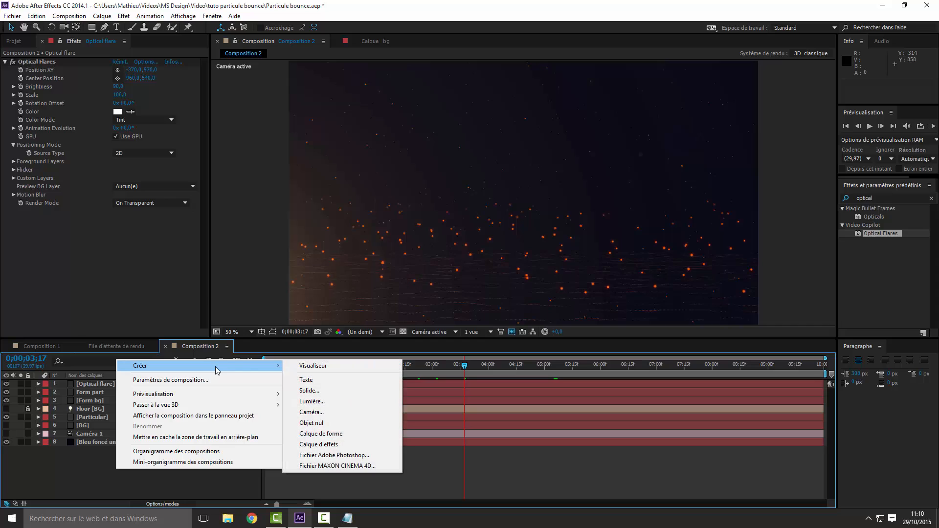
pyautogui.click(325, 444)
# - Search the effects for "courbe" and apply Courbes to the new adjustment layer
pyautogui.click(885, 198)
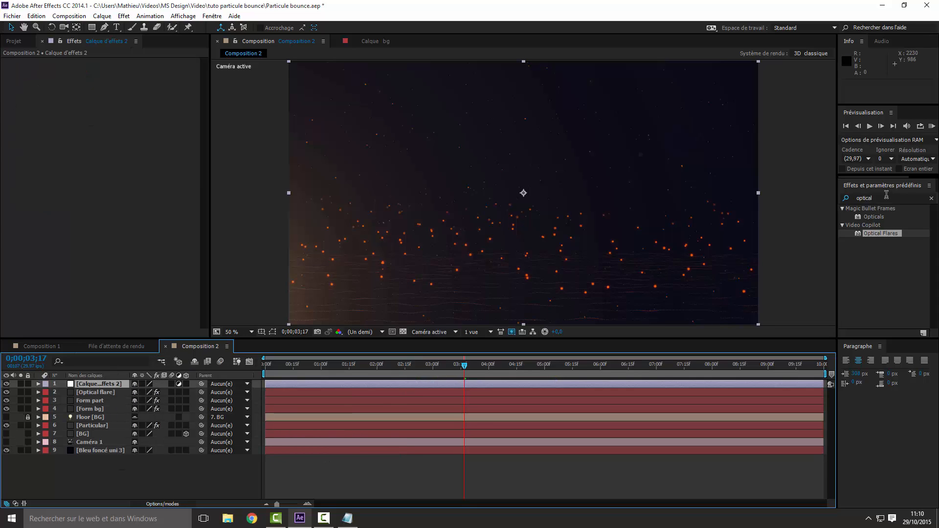
pyautogui.write('courbe')
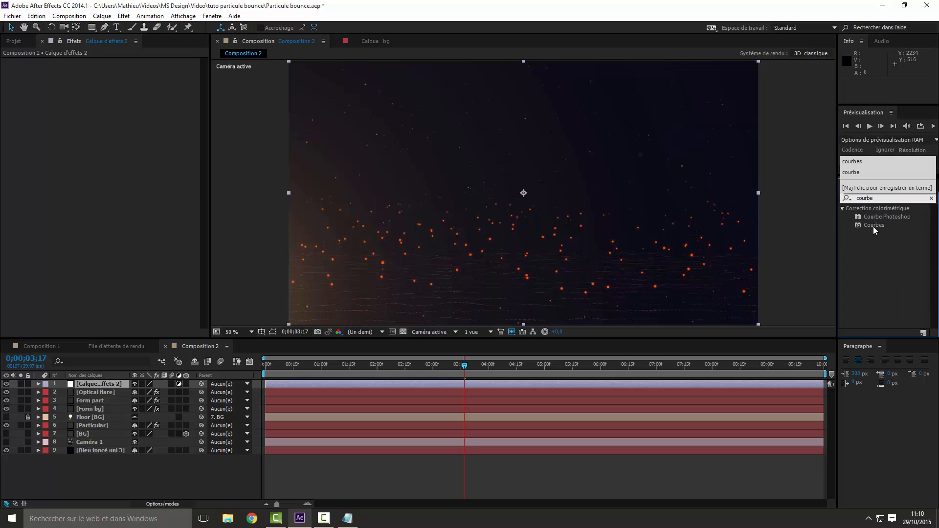
pyautogui.moveTo(873, 225); pyautogui.dragTo(109, 384)
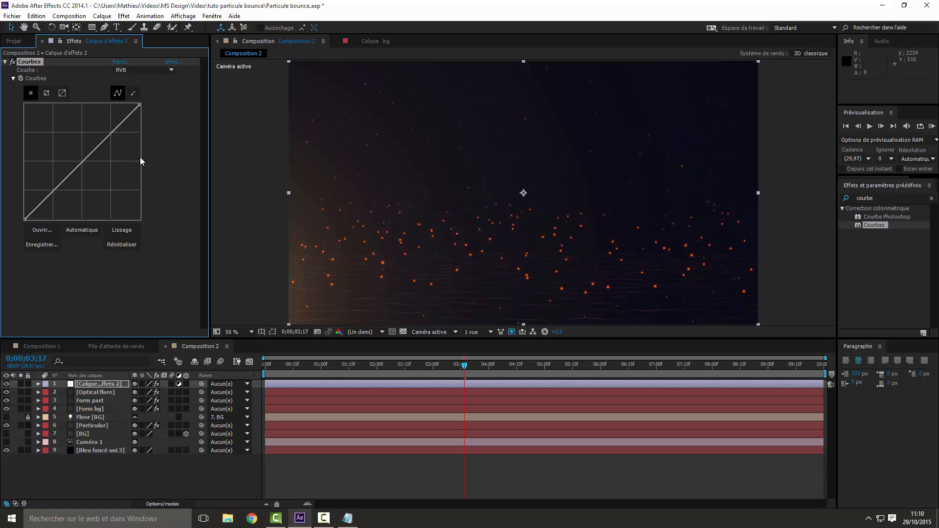
# - Raise the upper midtones of the RVB curve and slightly raise the Rouge curve in the Courbes effect
pyautogui.moveTo(86, 159)
pyautogui.mouseDown()
pyautogui.moveTo(81, 152)
pyautogui.moveTo(115, 140)
pyautogui.moveTo(127, 117)
pyautogui.moveTo(105, 131)
pyautogui.mouseUp()
pyautogui.click(145, 70)
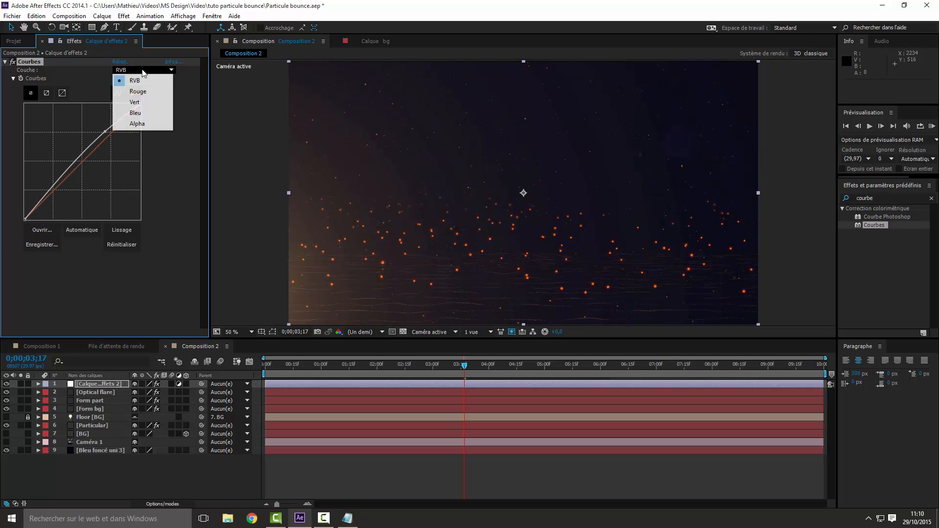
pyautogui.click(139, 90)
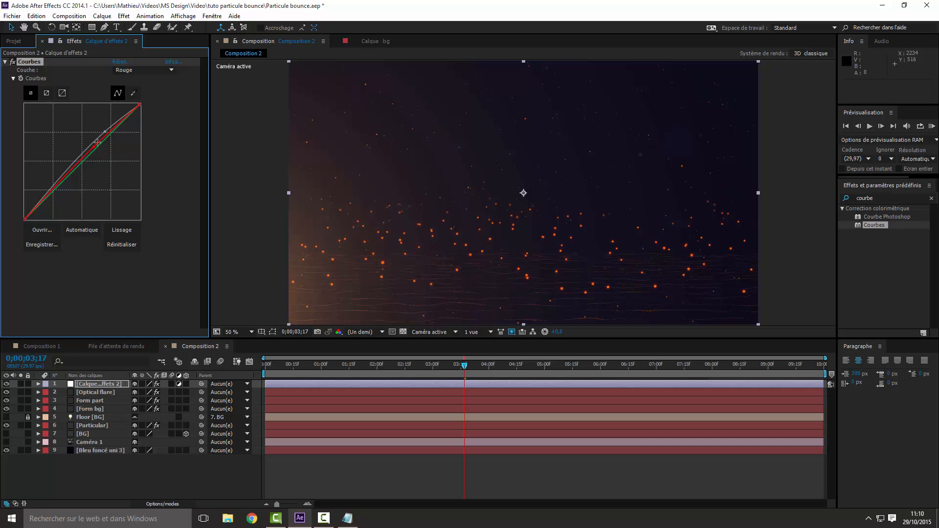
# - Lower the midtones of the Vert curve slightly in the Courbes effect and switch the curve channel to Bleu
pyautogui.click(163, 71)
pyautogui.click(137, 102)
pyautogui.moveTo(88, 155); pyautogui.dragTo(88, 159)
pyautogui.click(165, 71)
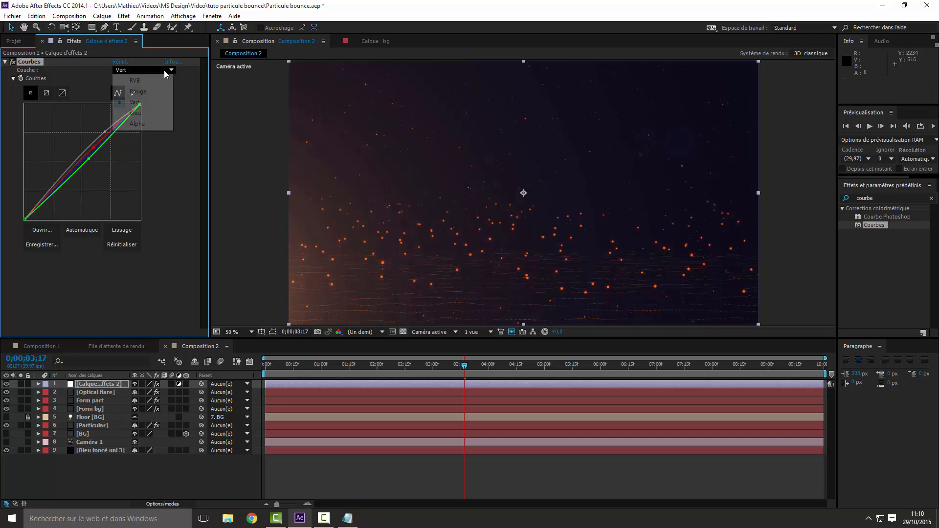
pyautogui.click(135, 113)
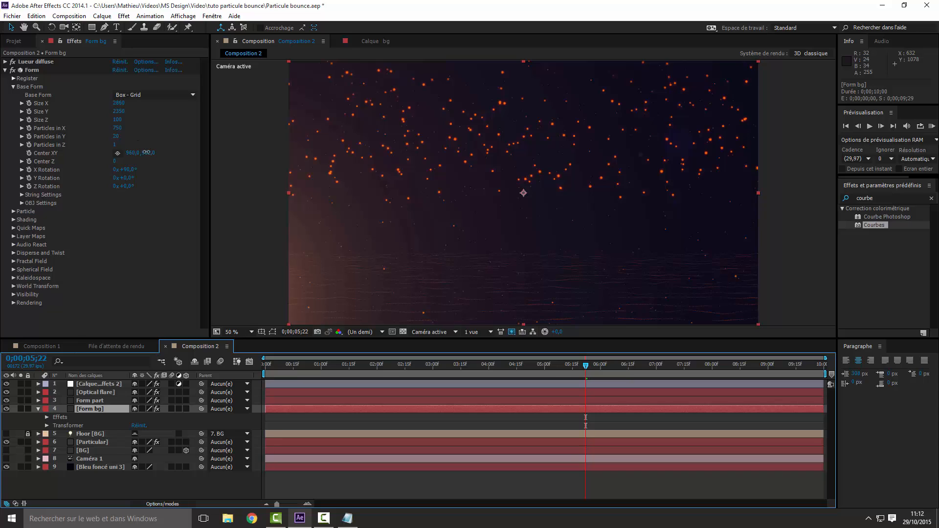
# - Set the Form bg grid's Center XY vertical value to 778 and its Center Z to -320
pyautogui.click(146, 153)
pyautogui.write('778')
pyautogui.press('Return')
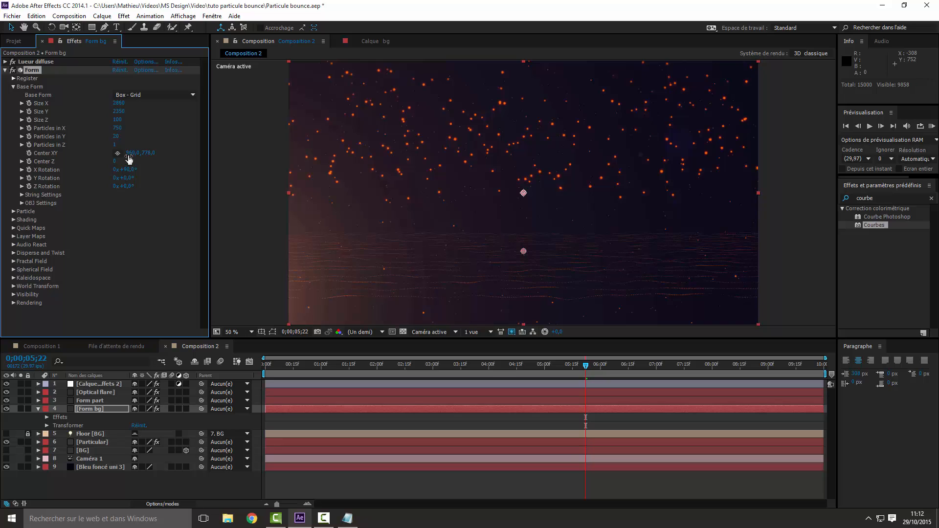
pyautogui.click(115, 161)
pyautogui.write('520')
pyautogui.press('Return')
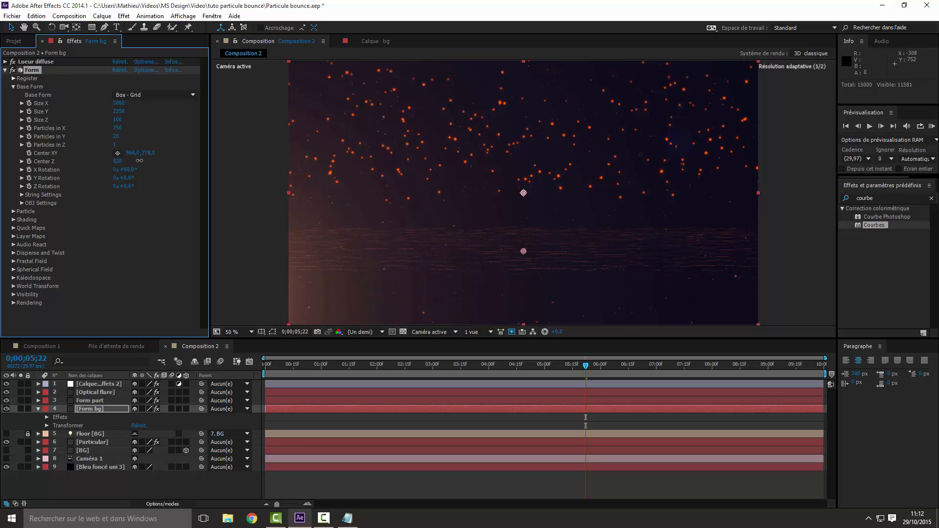
pyautogui.moveTo(139, 160); pyautogui.dragTo(103, 165)
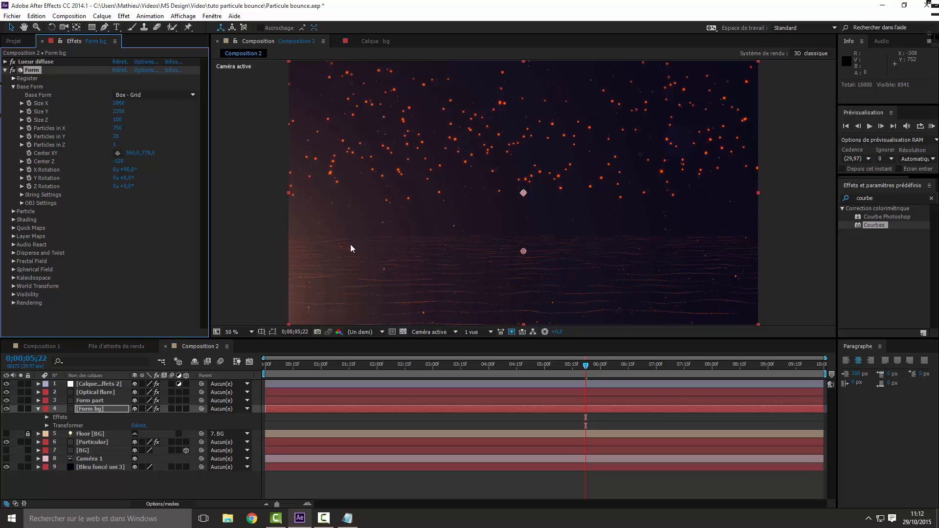
# - Turn on Caméra 1, scrub through the animation to check the floor lines, and go to 0;00;03;23
pyautogui.click(583, 365)
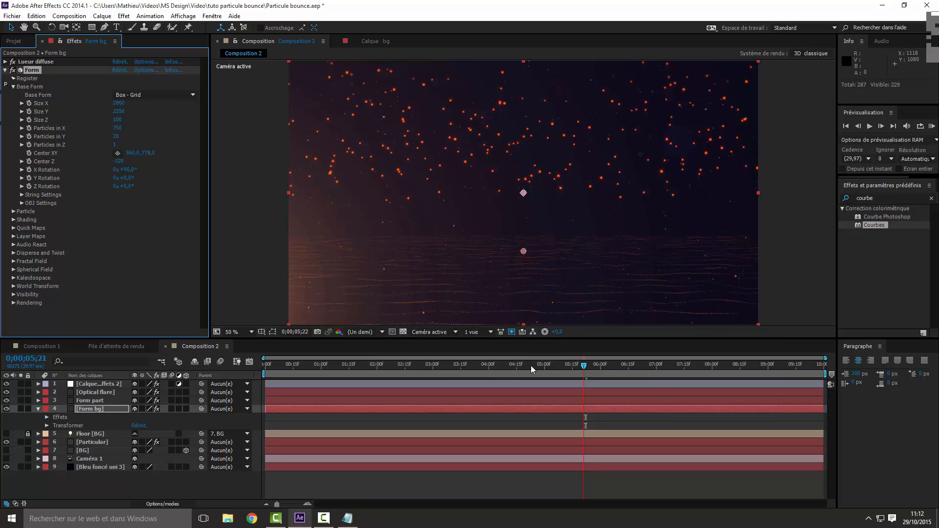
pyautogui.moveTo(530, 365); pyautogui.dragTo(616, 366)
pyautogui.click(7, 460)
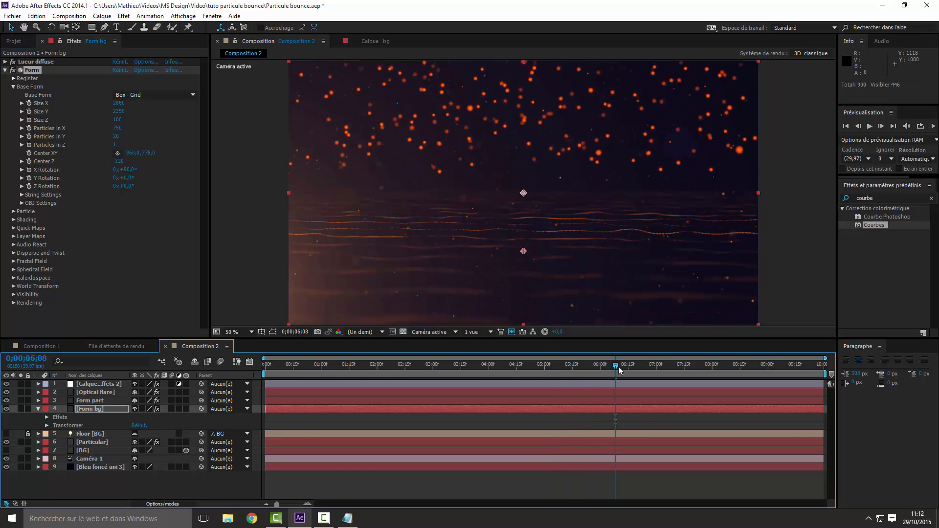
pyautogui.moveTo(617, 366); pyautogui.dragTo(475, 409)
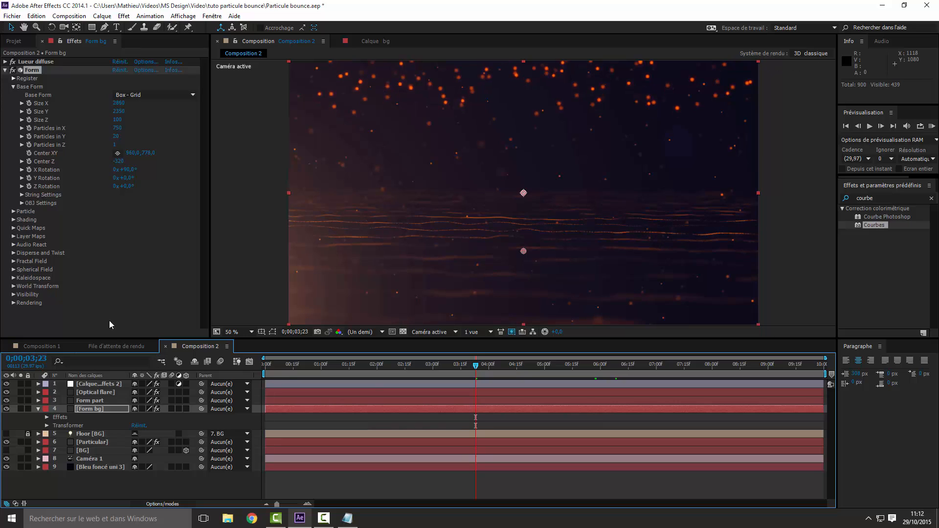
# - Review the composition settings of Composition 2, including frame size, frame rate and duration
pyautogui.click(110, 482)
pyautogui.click(76, 18)
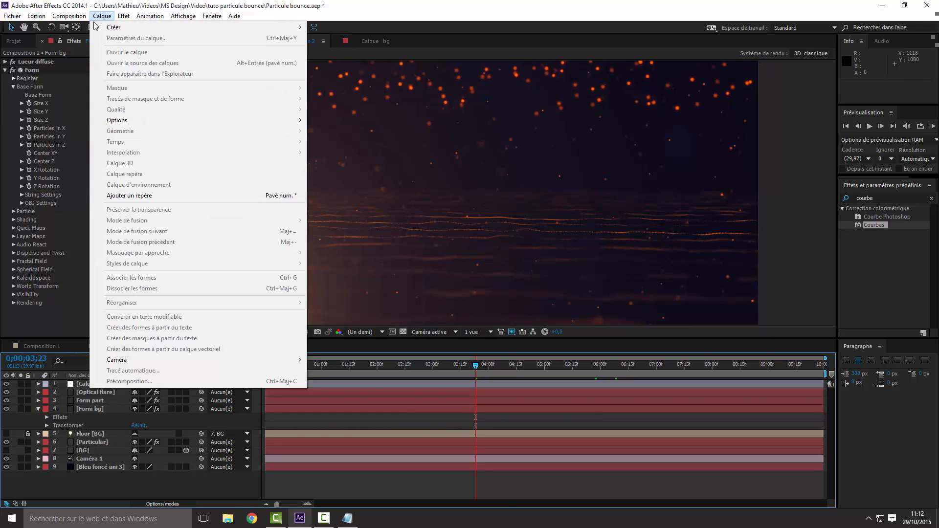
pyautogui.click(103, 41)
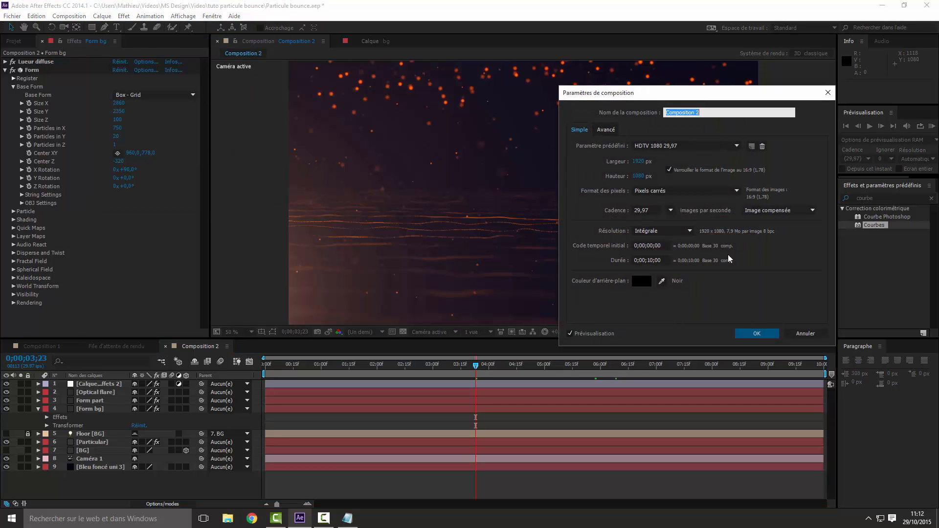
pyautogui.click(757, 333)
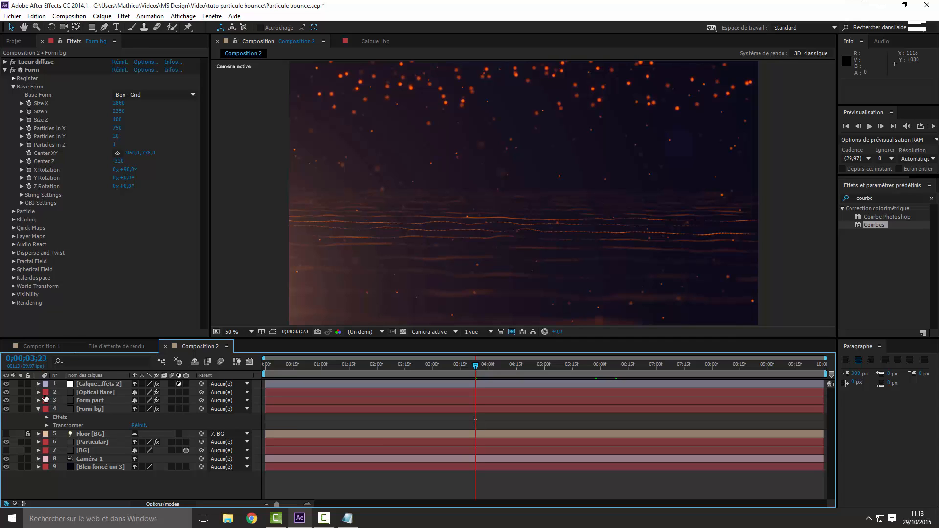
# - Collapse the Form bg layer, select the top adjustment layer, and clear the effects search to show recent search terms
pyautogui.click(39, 408)
pyautogui.click(98, 384)
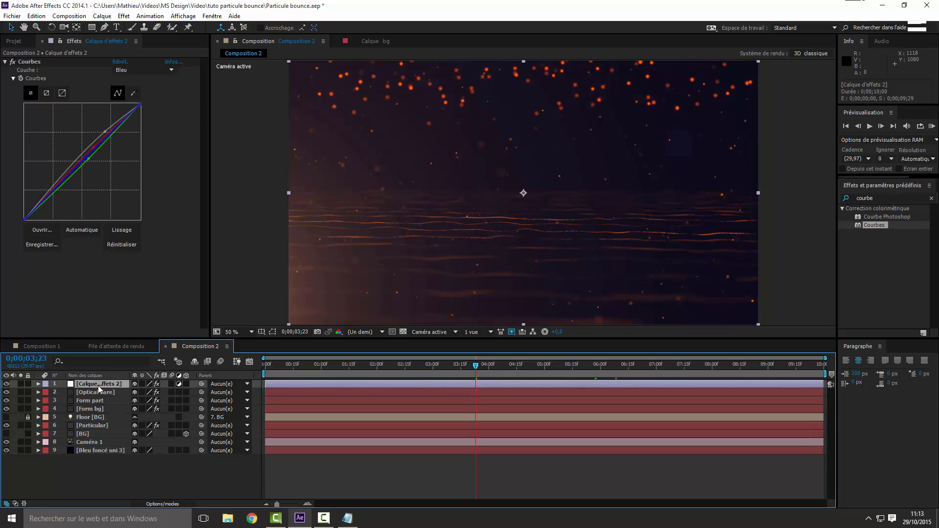
pyautogui.click(880, 198)
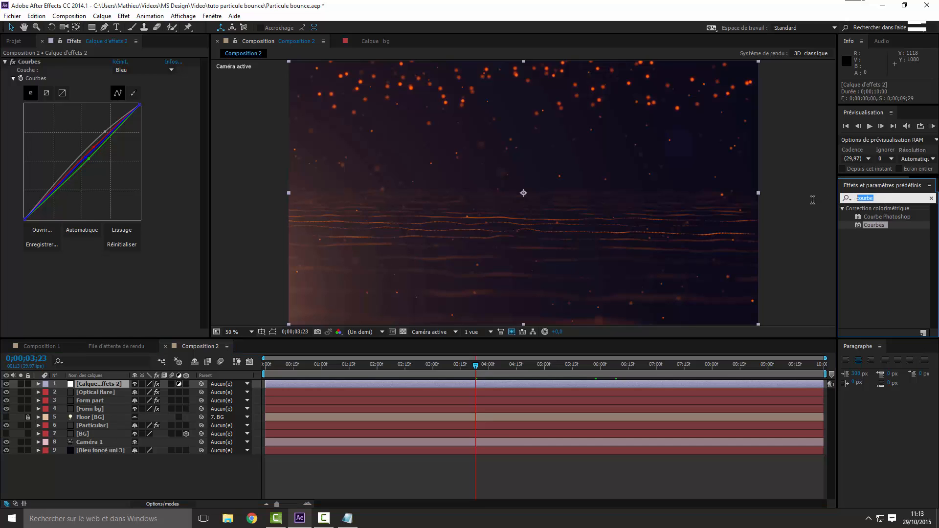
pyautogui.press('BackSpace')
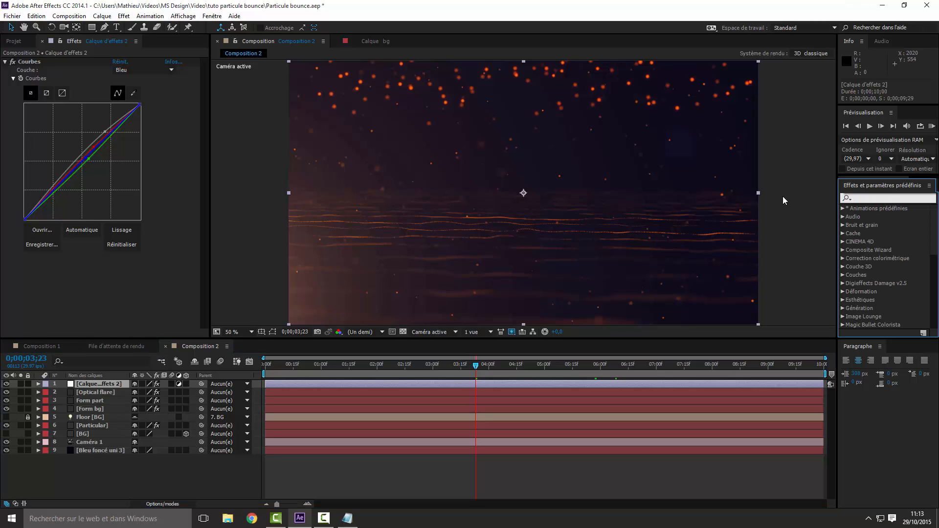
pyautogui.press('Down')
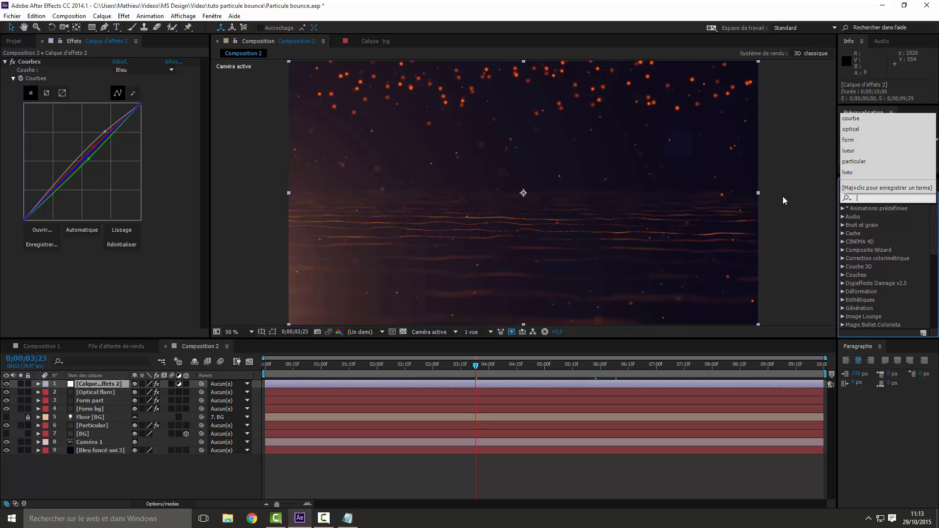